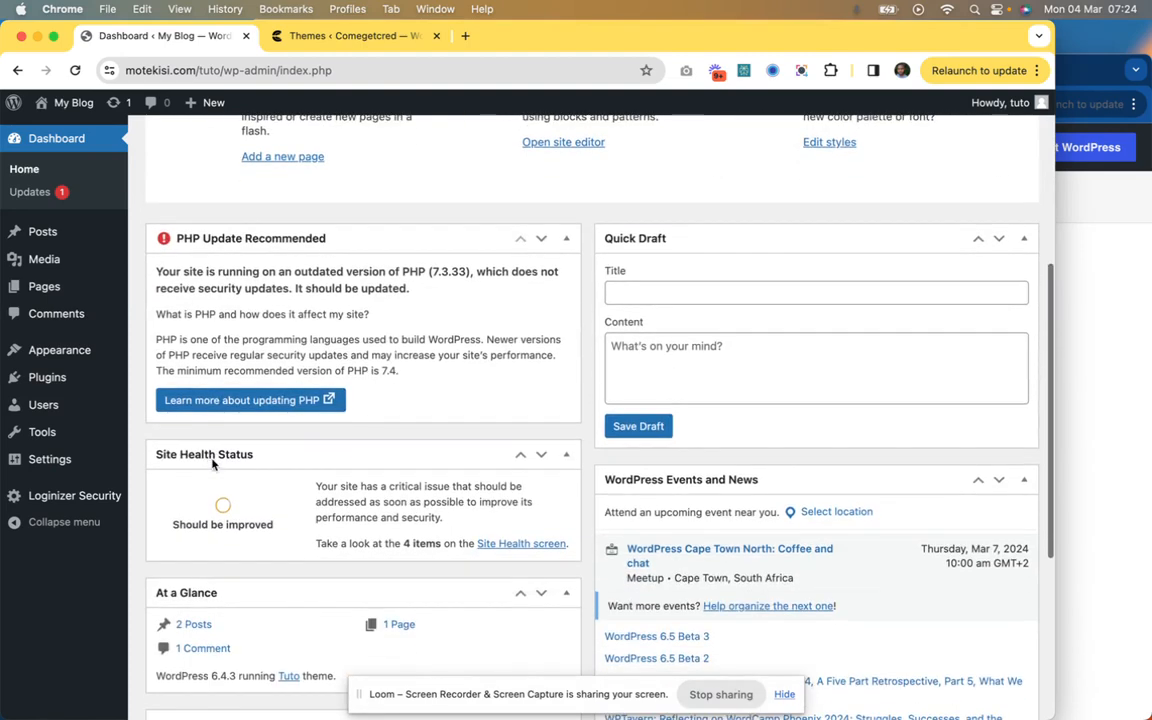
Step: Open the customizer for the active Tuto theme and bring up its navigation menu for editing
{"action": "scroll", "coordinate": [212, 463], "scroll_direction": "up", "scroll_amount": 5}
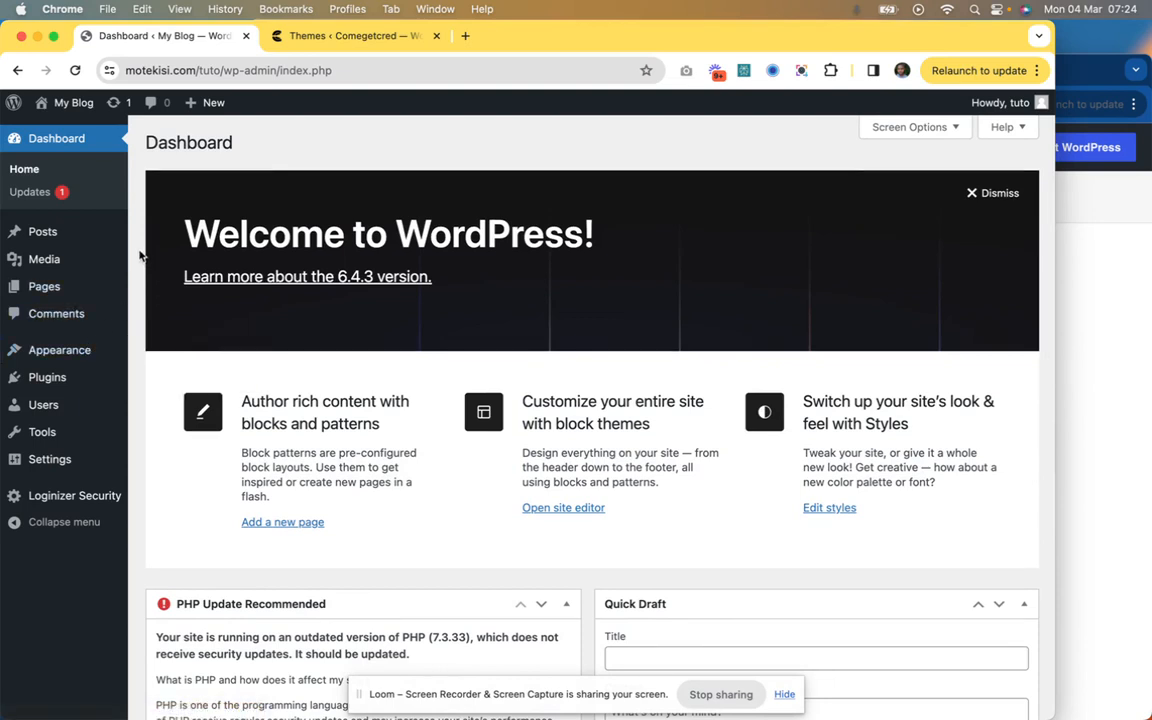
{"action": "mouse_move", "coordinate": [55, 349]}
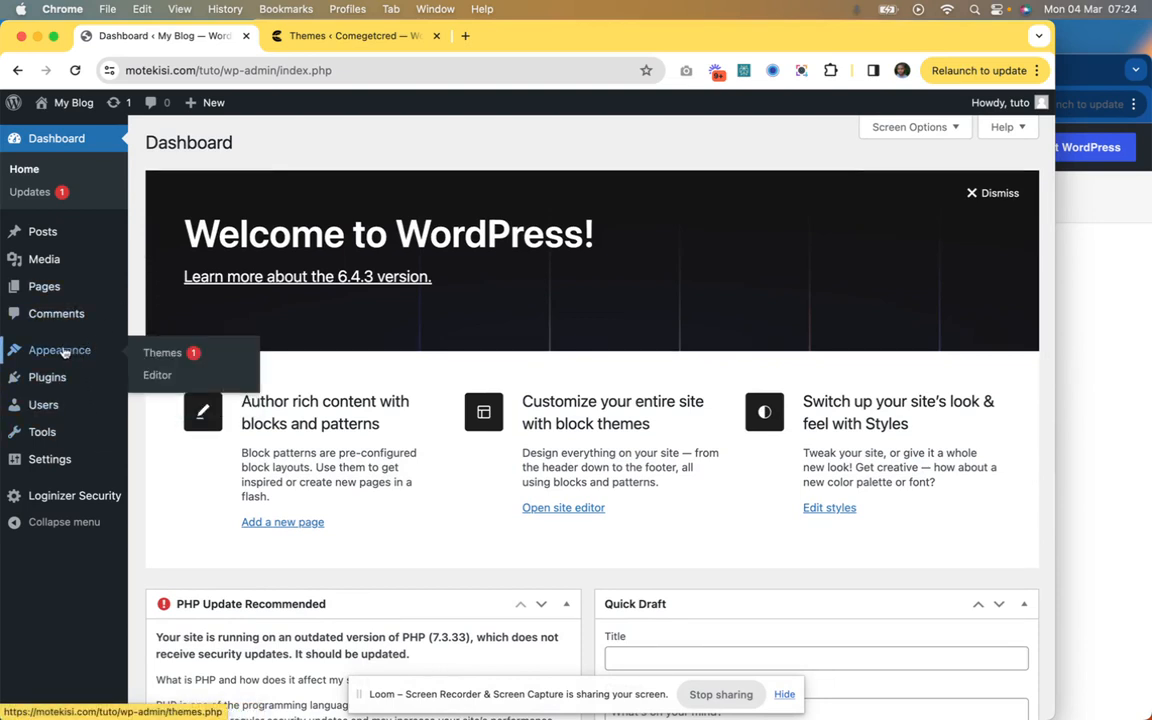
{"action": "left_click", "coordinate": [162, 356]}
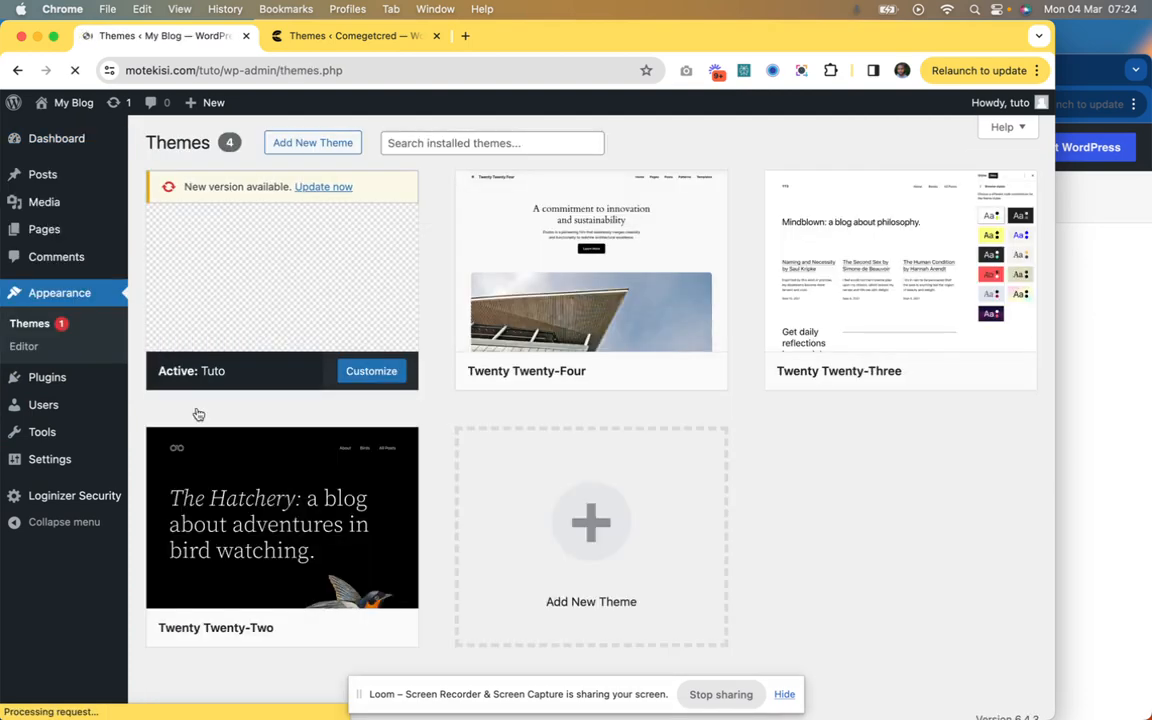
{"action": "left_click", "coordinate": [369, 371]}
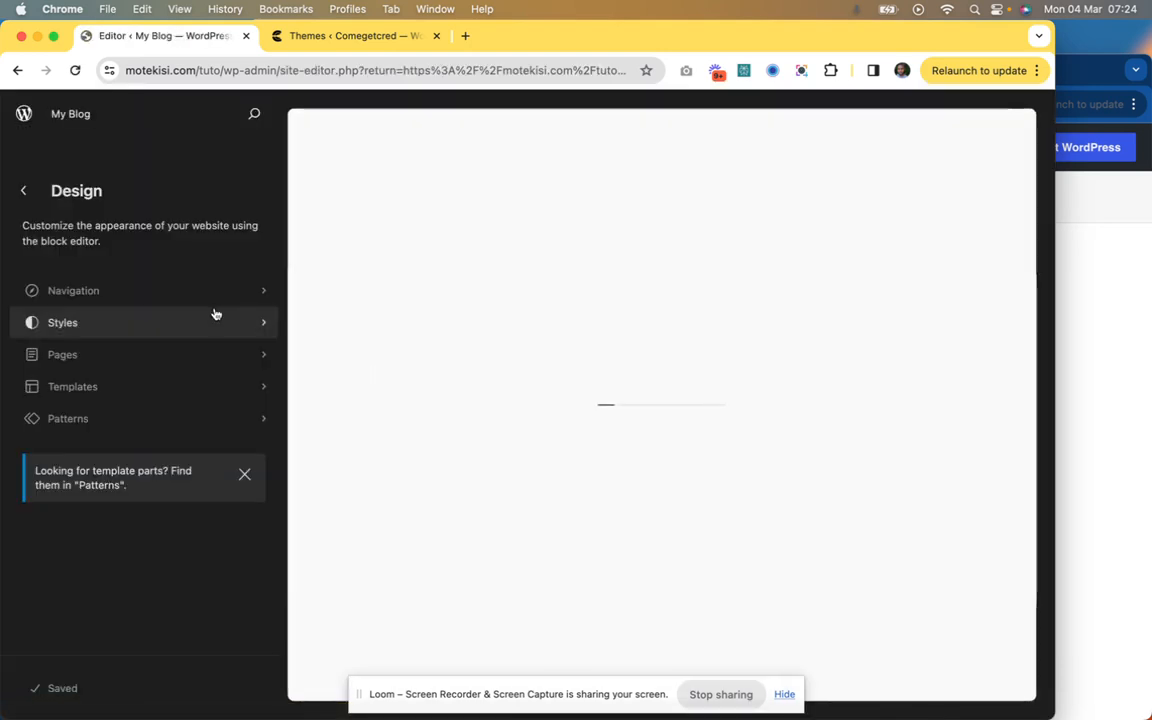
{"action": "left_click", "coordinate": [165, 291]}
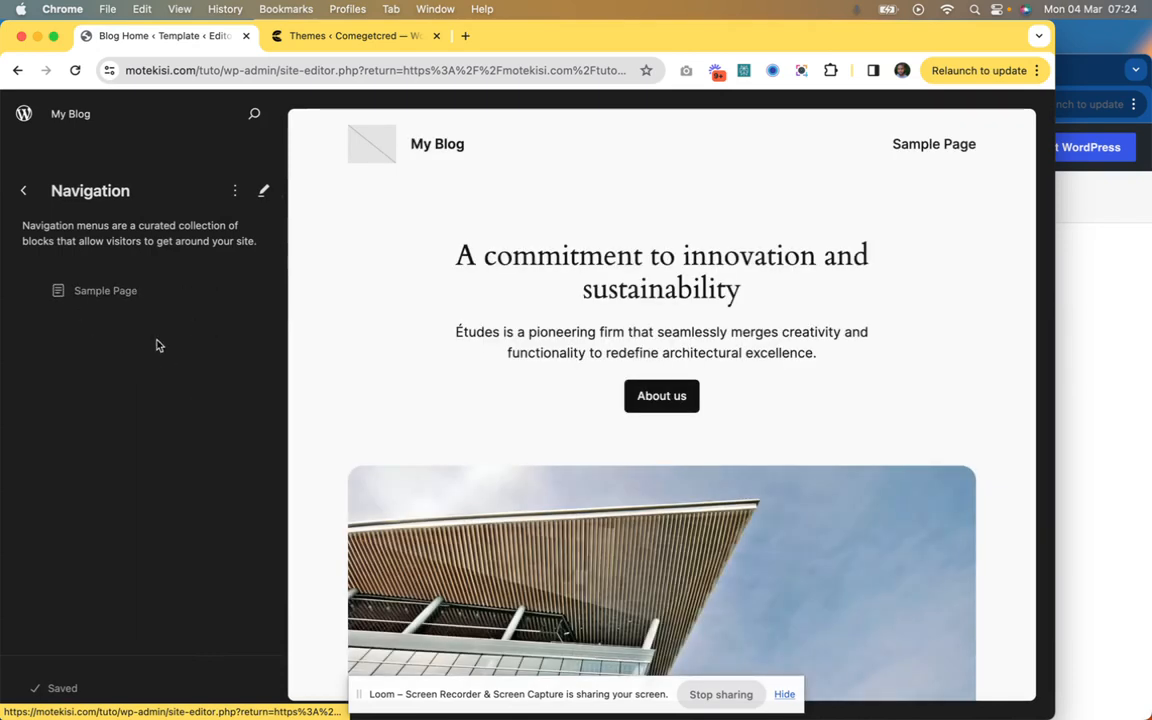
{"action": "left_click", "coordinate": [266, 190]}
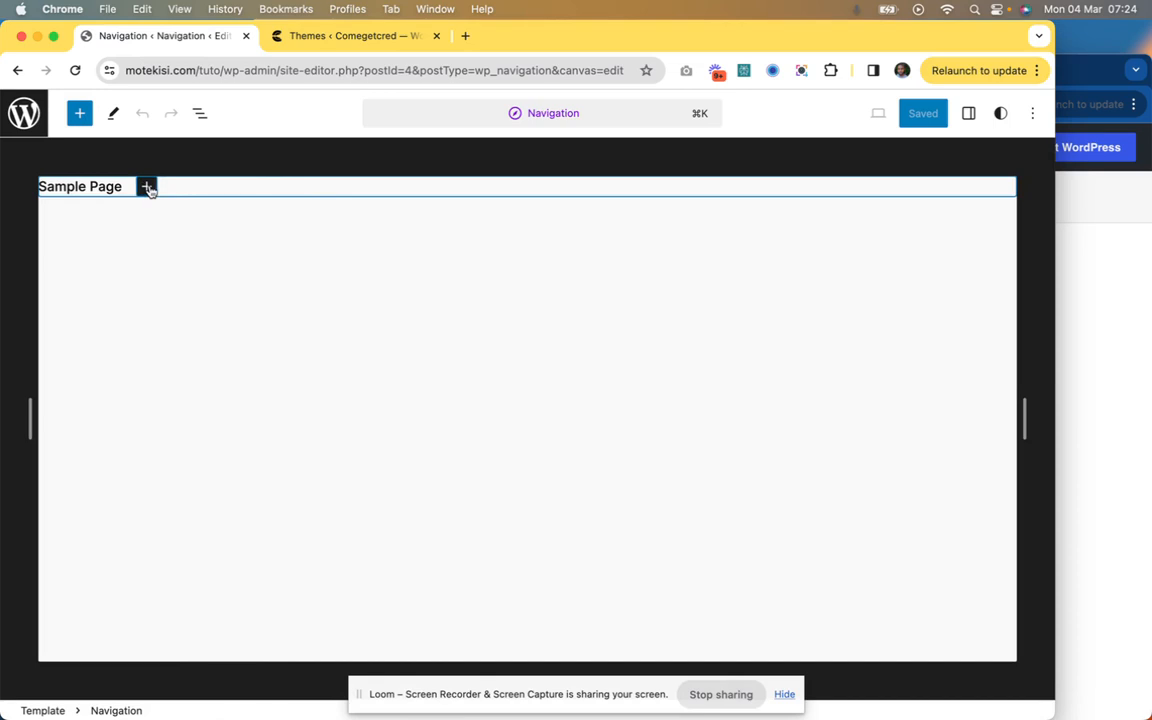
Step: Add a link to a new draft page named Home after Sample Page, toggling its new-tab option on and off
{"action": "left_click", "coordinate": [147, 188]}
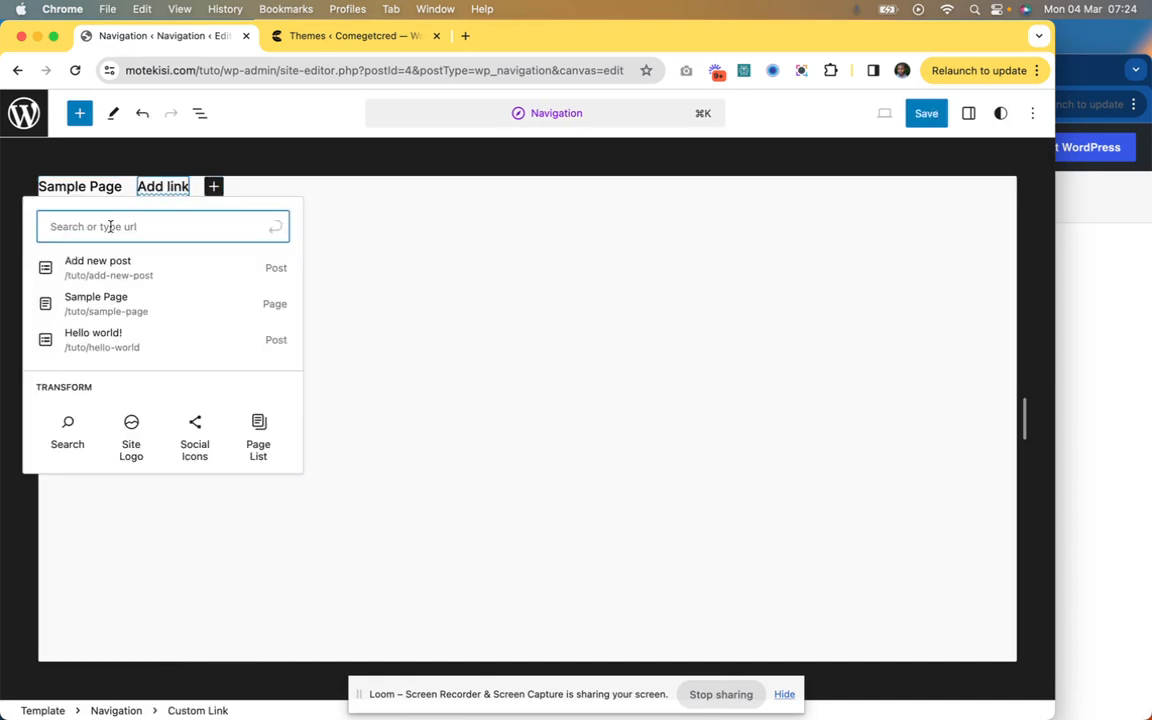
{"action": "type", "text": "Home"}
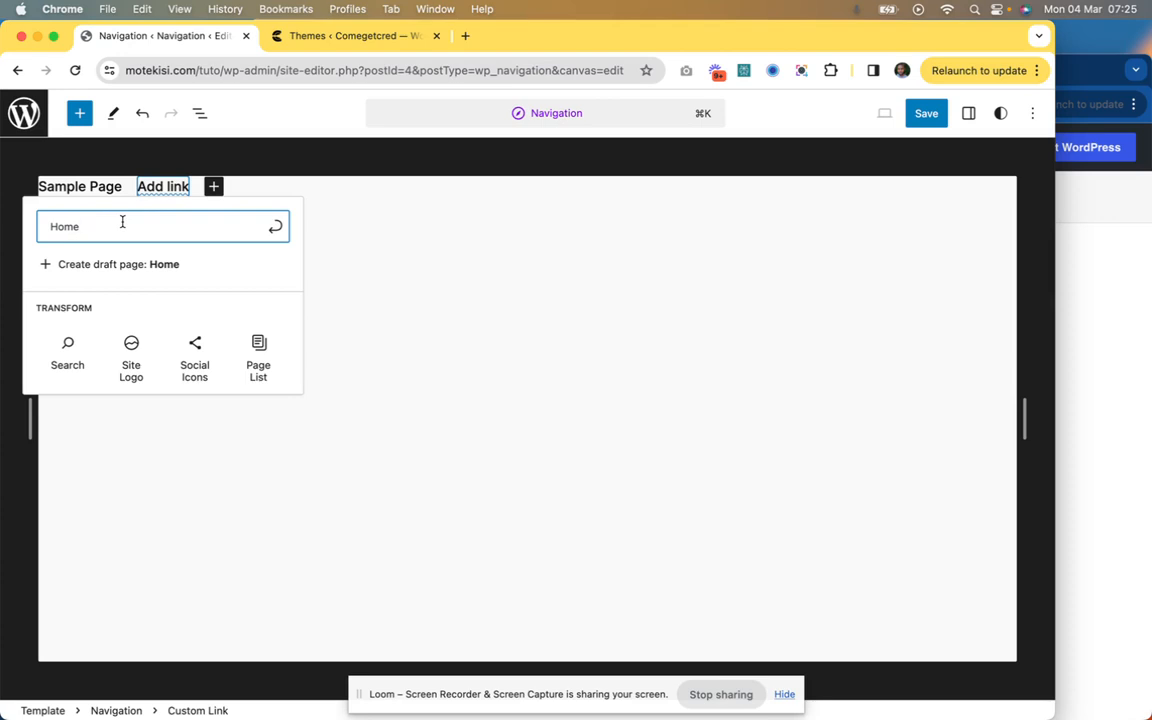
{"action": "left_click", "coordinate": [94, 264]}
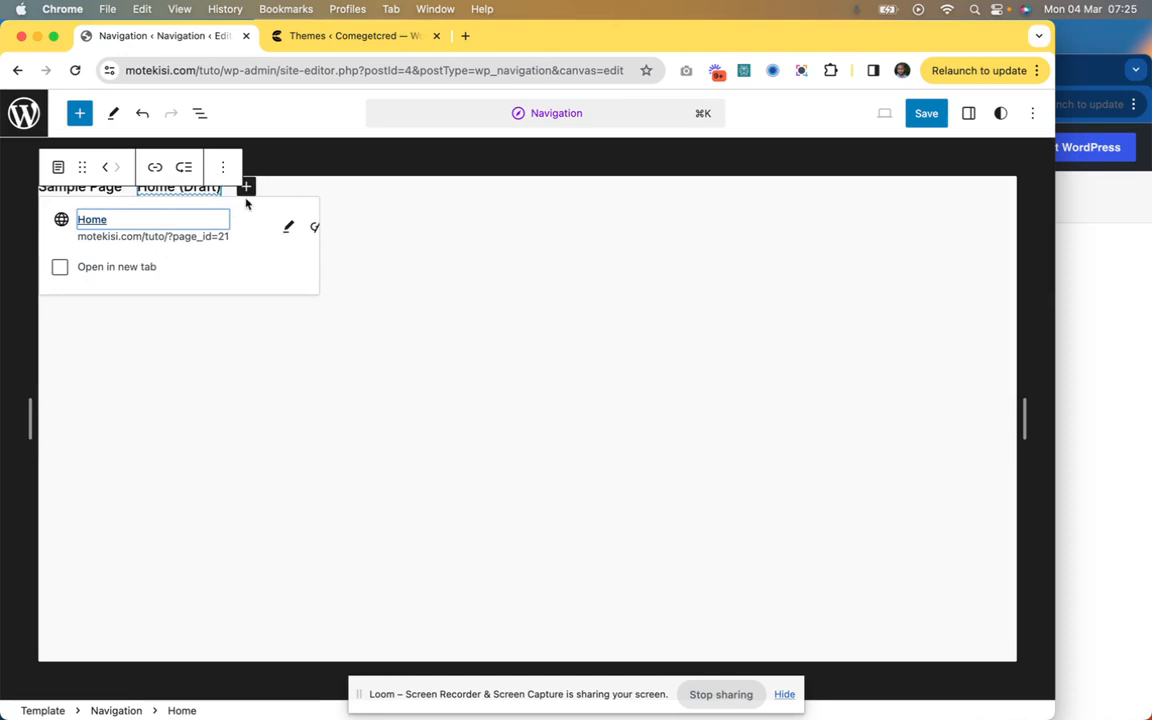
{"action": "left_click", "coordinate": [59, 268]}
{"action": "left_click", "coordinate": [59, 268]}
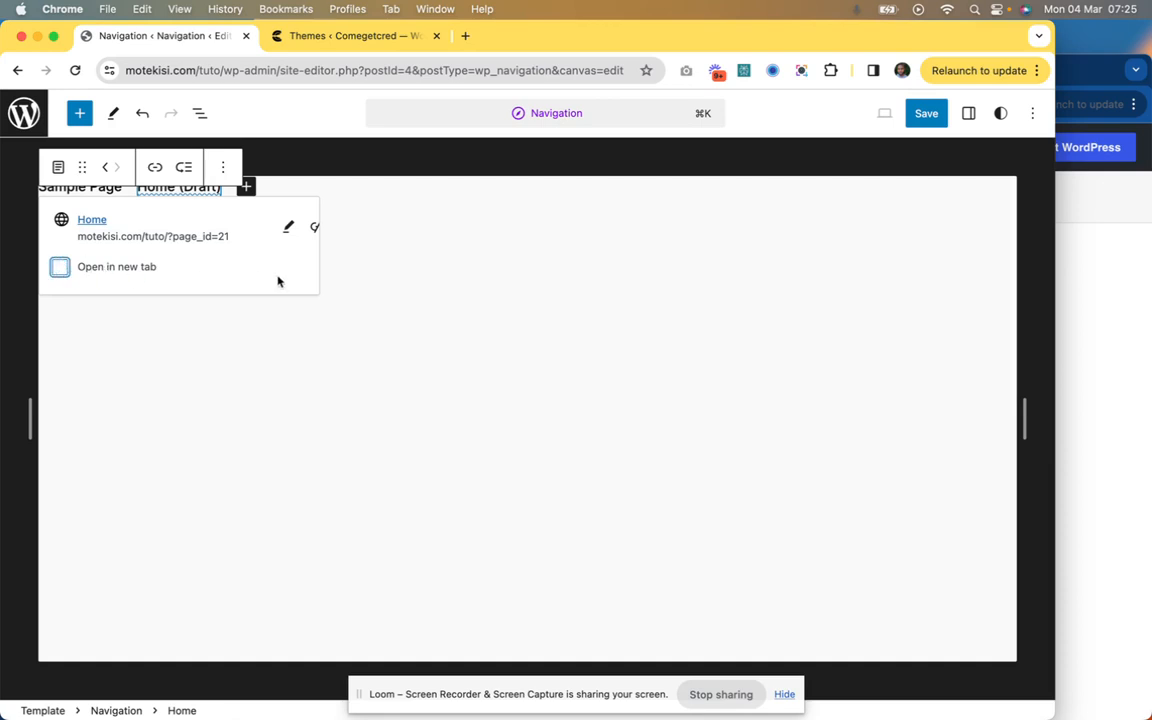
Step: Try relabeling the Home link as "Follow Us on X"
{"action": "left_click", "coordinate": [288, 227]}
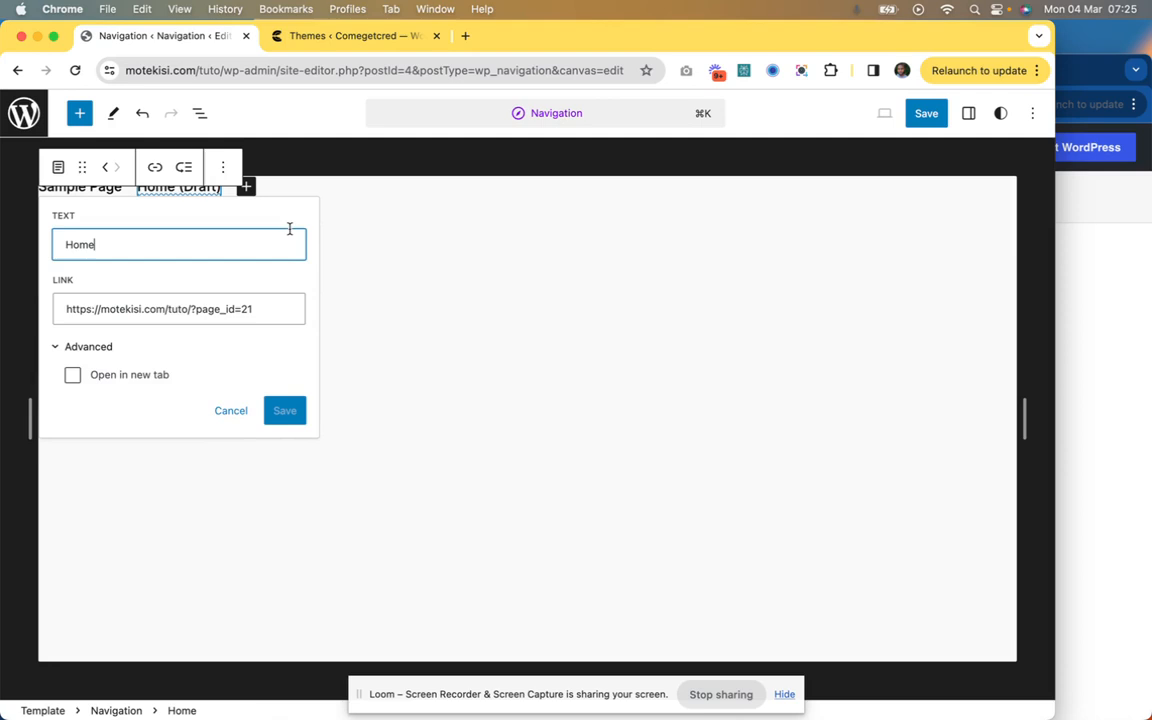
{"action": "left_click_drag", "start_coordinate": [266, 303], "coordinate": [180, 306]}
{"action": "left_click", "coordinate": [228, 307]}
{"action": "left_click", "coordinate": [267, 311]}
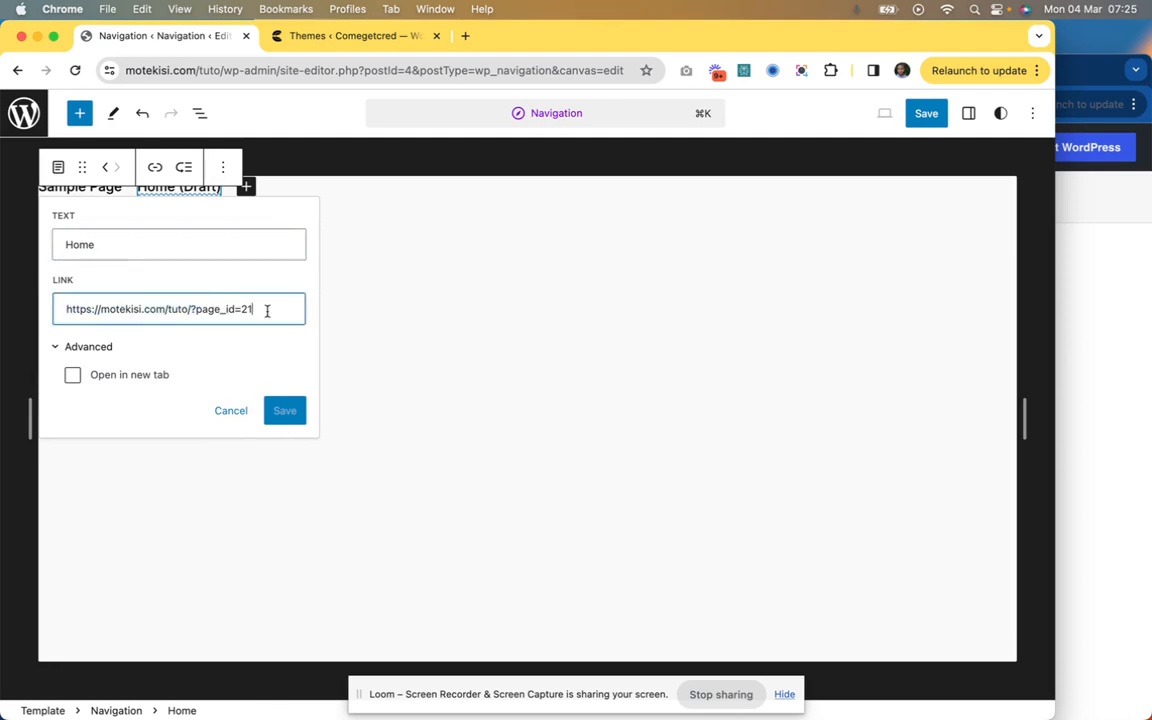
{"action": "left_click", "coordinate": [129, 236]}
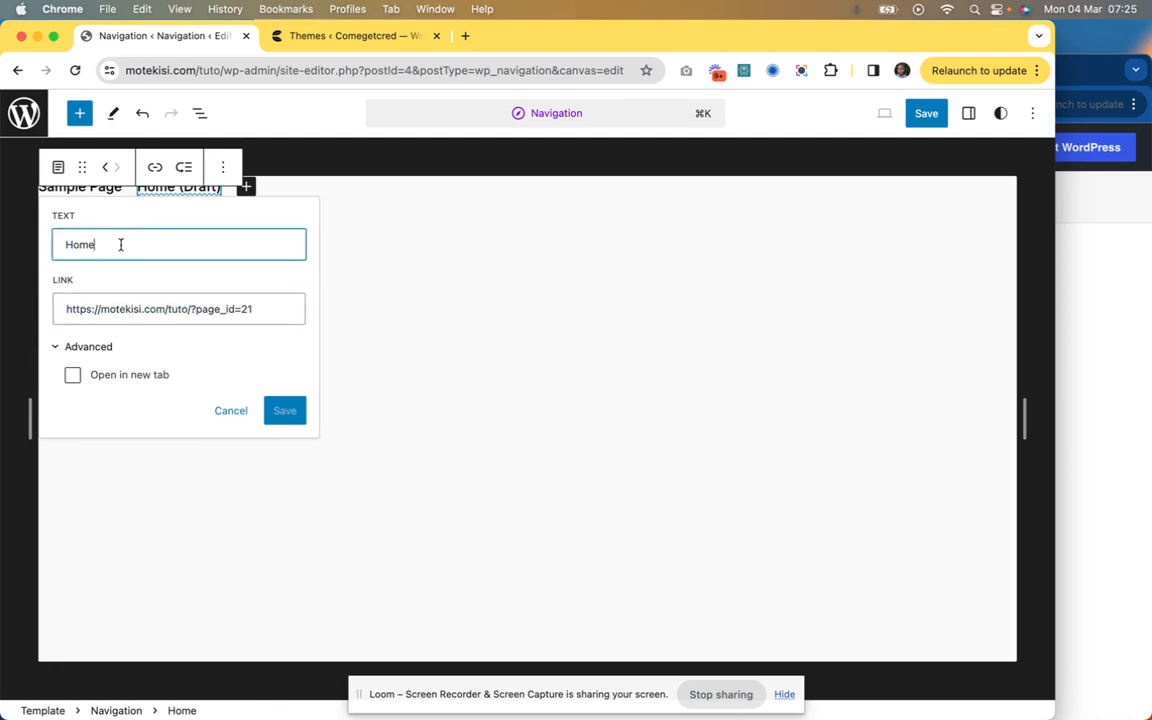
{"action": "left_click_drag", "start_coordinate": [110, 244], "coordinate": [73, 247]}
{"action": "type", "text": "L"}
Step: Try replacing the Home link's URL with twitter.com/
{"action": "left_click", "coordinate": [151, 308]}
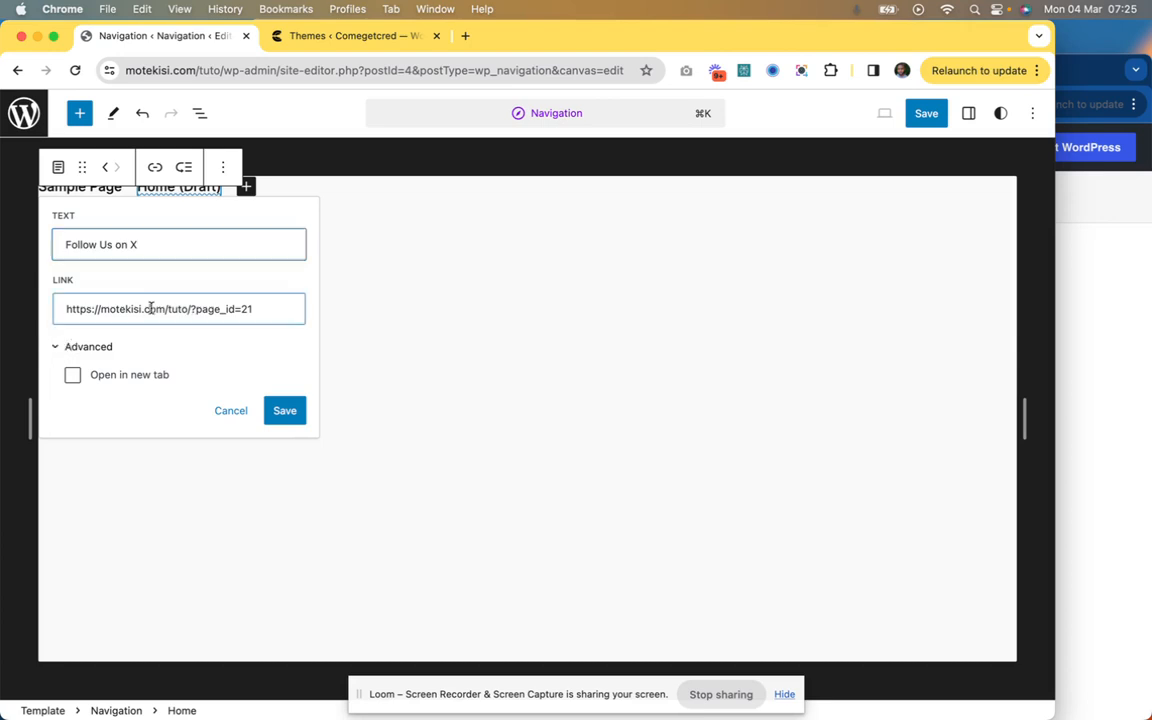
{"action": "key", "text": "super+a"}
{"action": "type", "text": "tw"}
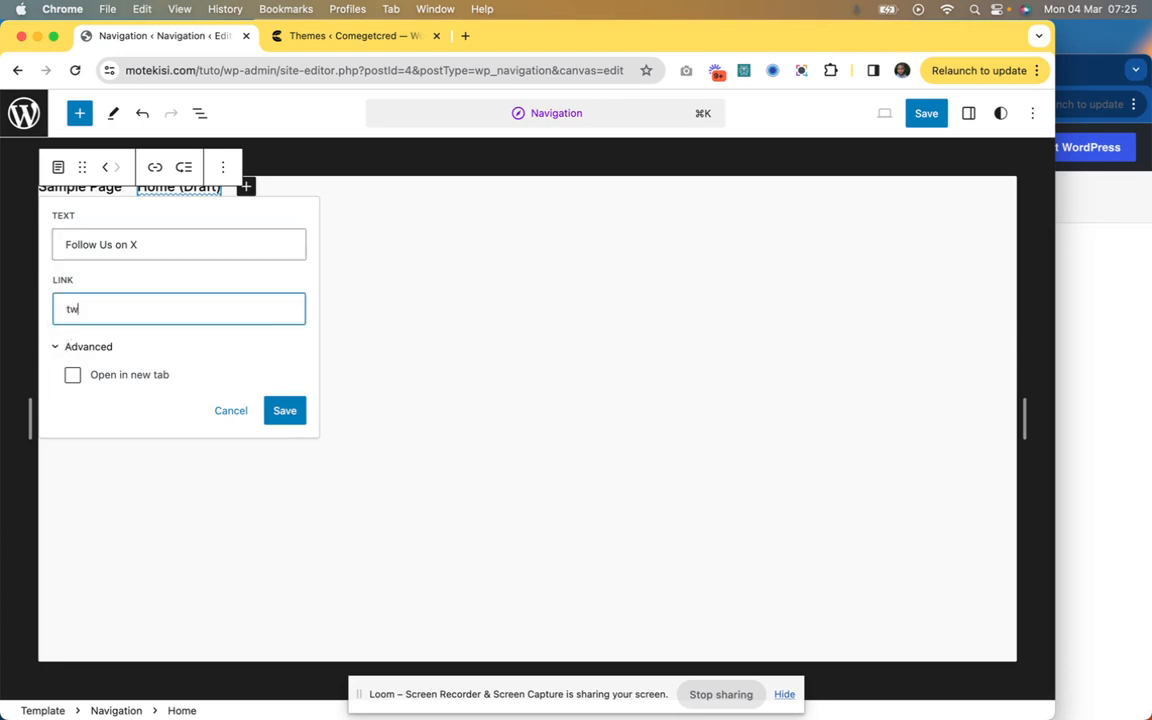
{"action": "type", "text": "itter.com/"}
Step: Leave the Home link's text and URL edits unsaved and undo the last change to its new-tab option
{"action": "left_click_drag", "start_coordinate": [138, 244], "coordinate": [60, 242]}
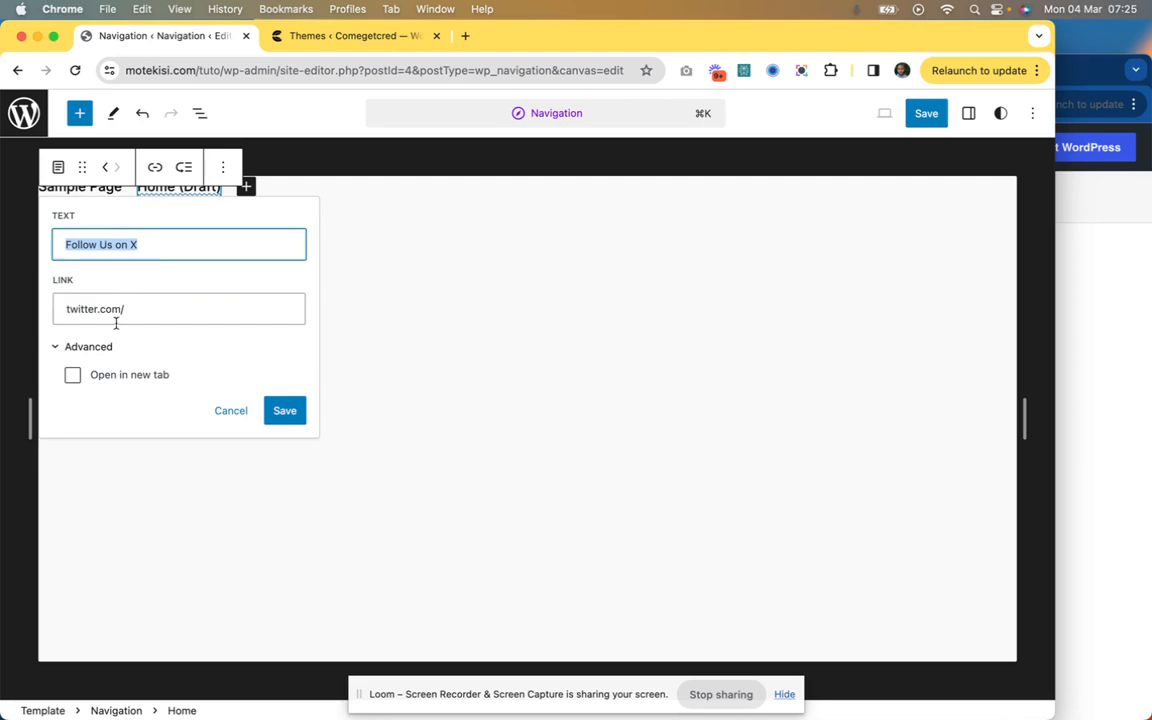
{"action": "left_click", "coordinate": [116, 312]}
{"action": "left_click", "coordinate": [119, 248]}
{"action": "left_click_drag", "start_coordinate": [136, 306], "coordinate": [67, 309]}
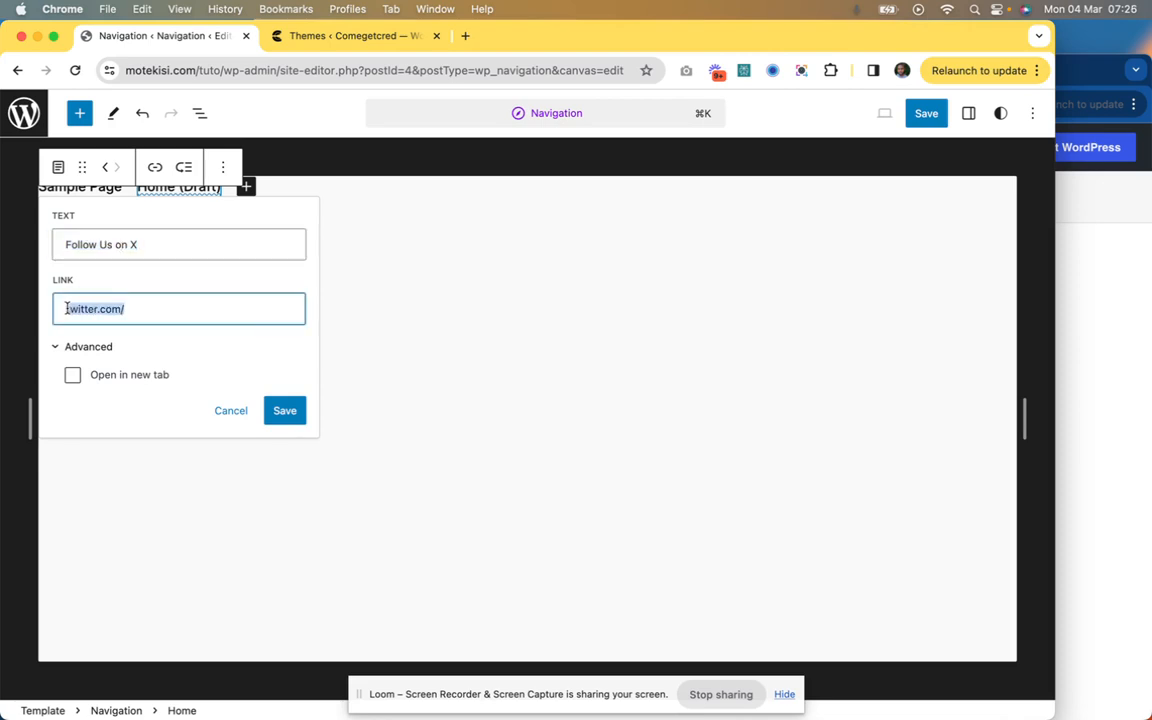
{"action": "left_click_drag", "start_coordinate": [143, 250], "coordinate": [57, 244]}
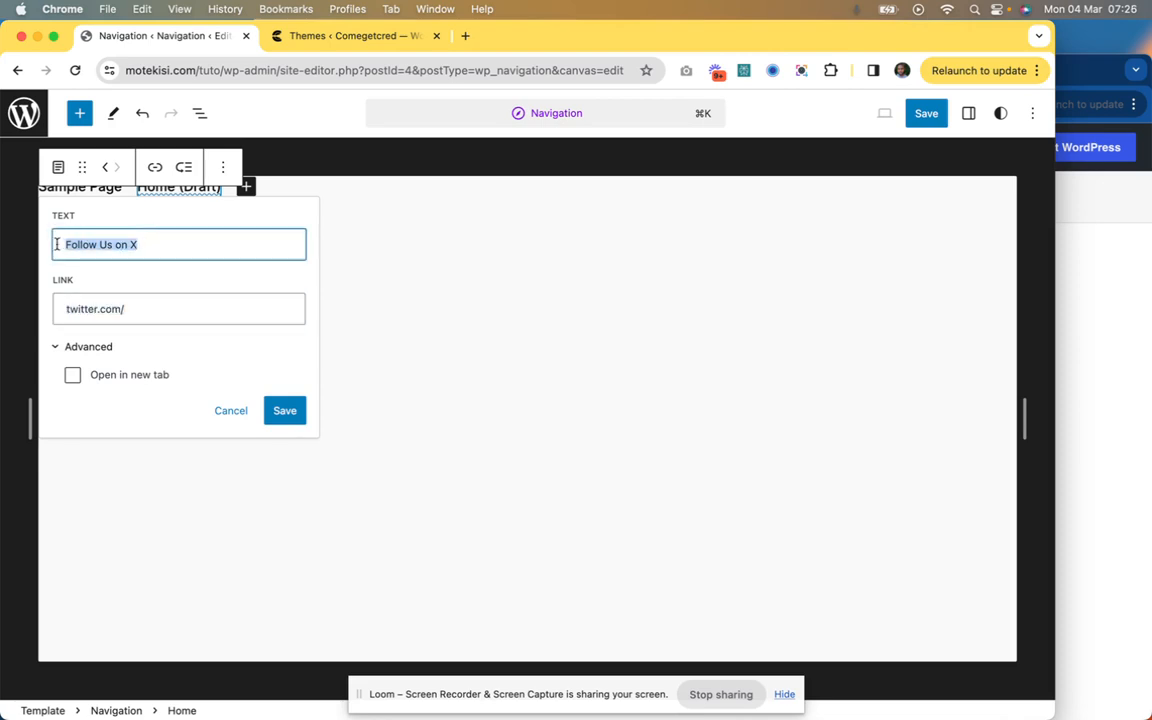
{"action": "left_click", "coordinate": [146, 301]}
{"action": "left_click", "coordinate": [149, 303]}
{"action": "key", "text": "super+z"}
{"action": "left_click", "coordinate": [162, 289]}
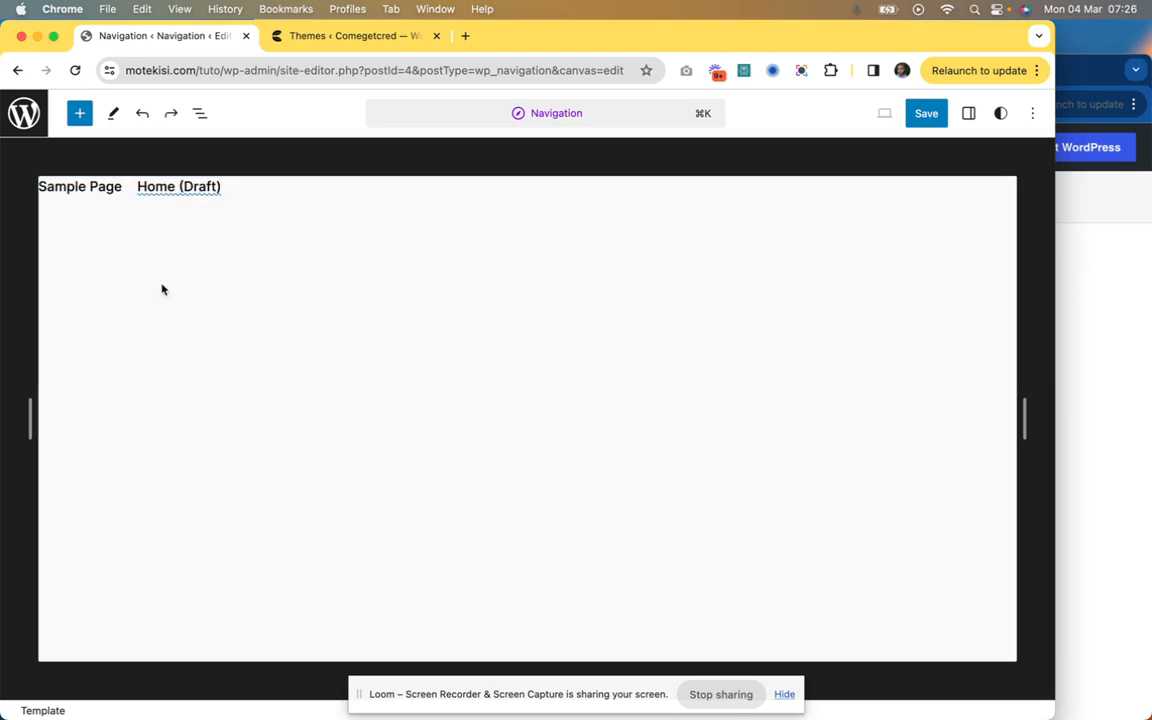
Step: Add a link to the existing "Hello world!" post after the Home link in the navigation menu
{"action": "left_click", "coordinate": [182, 188]}
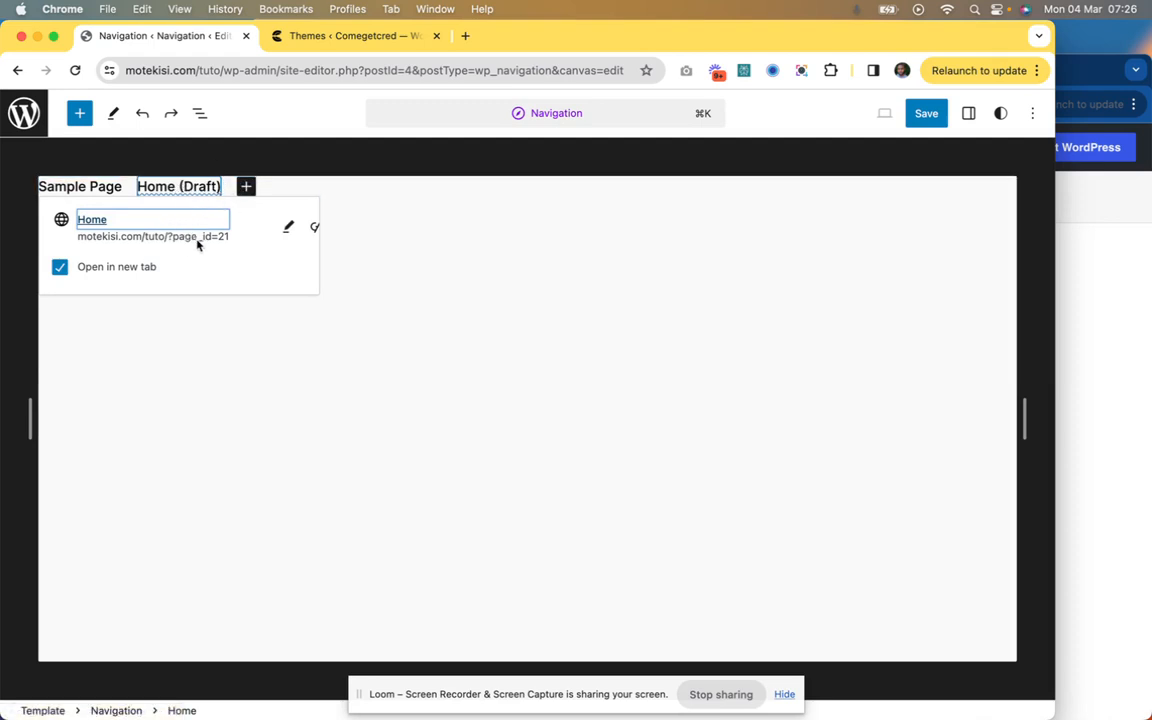
{"action": "left_click", "coordinate": [246, 186]}
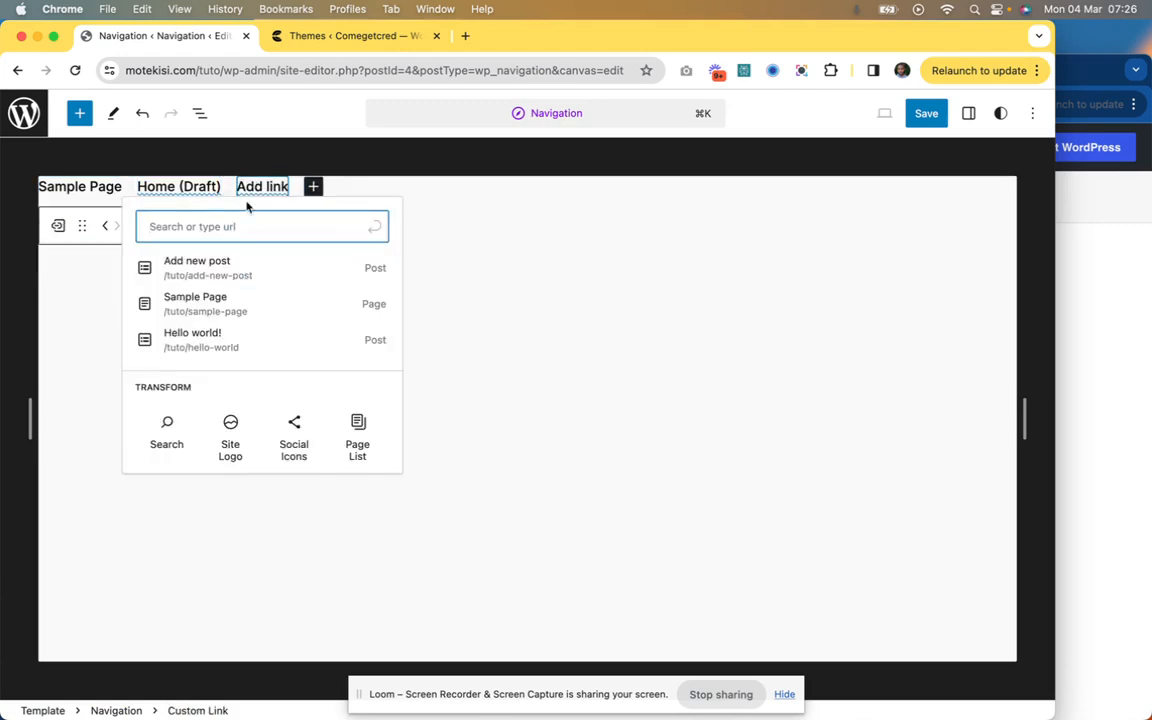
{"action": "left_click", "coordinate": [215, 351]}
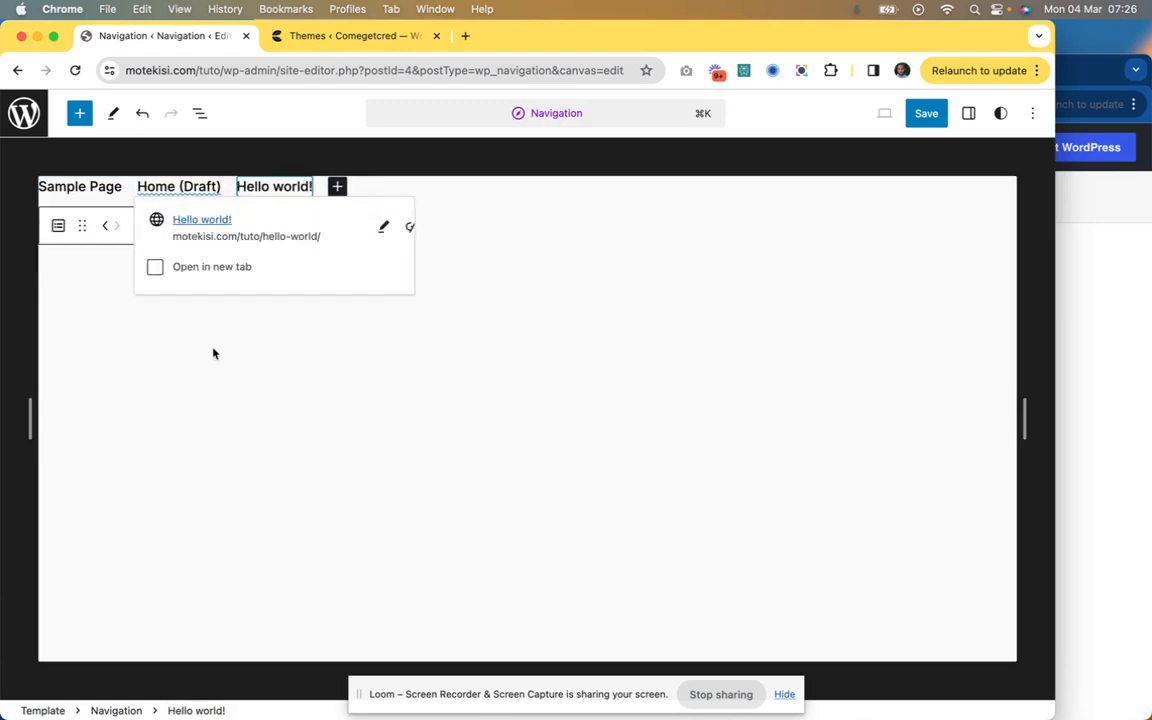
{"action": "left_click", "coordinate": [313, 321]}
{"action": "double_click", "coordinate": [277, 190]}
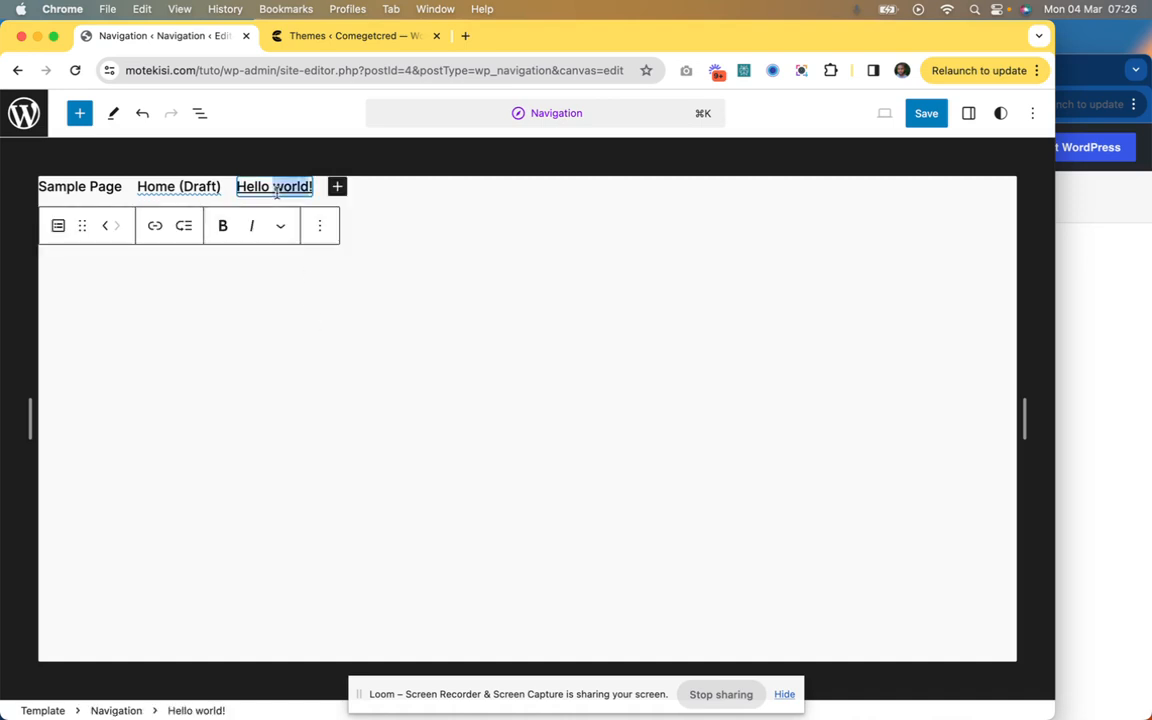
{"action": "left_click", "coordinate": [275, 191]}
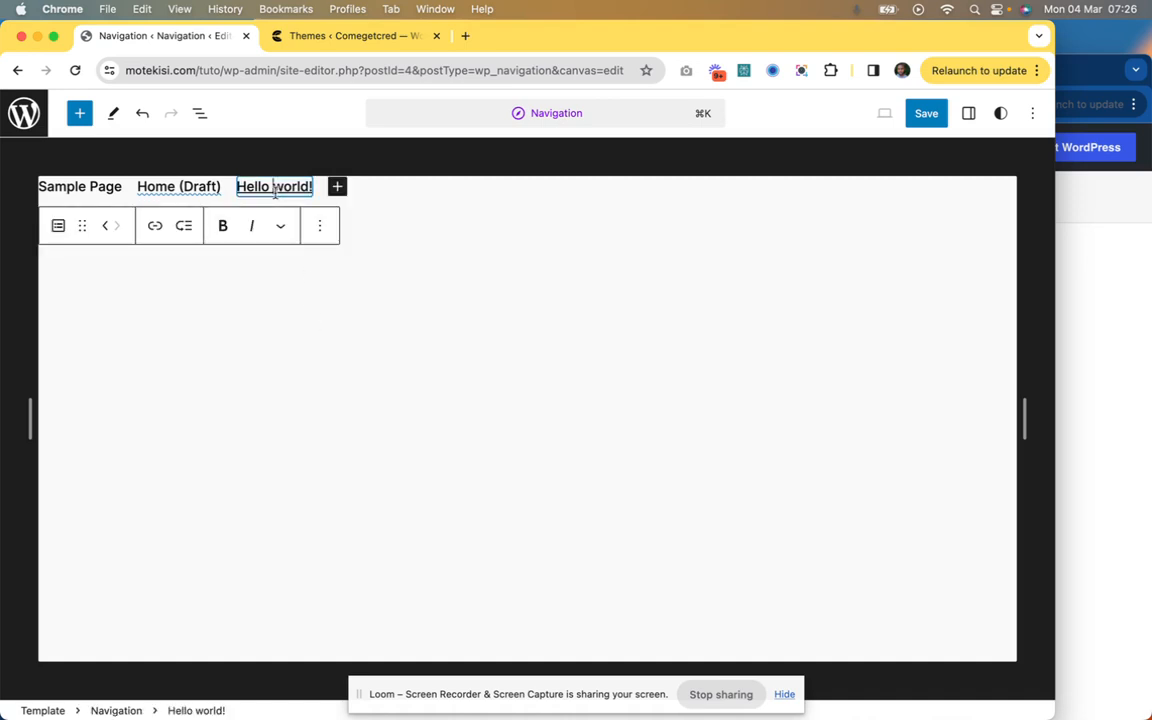
Step: Try moving the "Hello world!" link toward the start of the menu and back to the end
{"action": "left_click", "coordinate": [323, 231]}
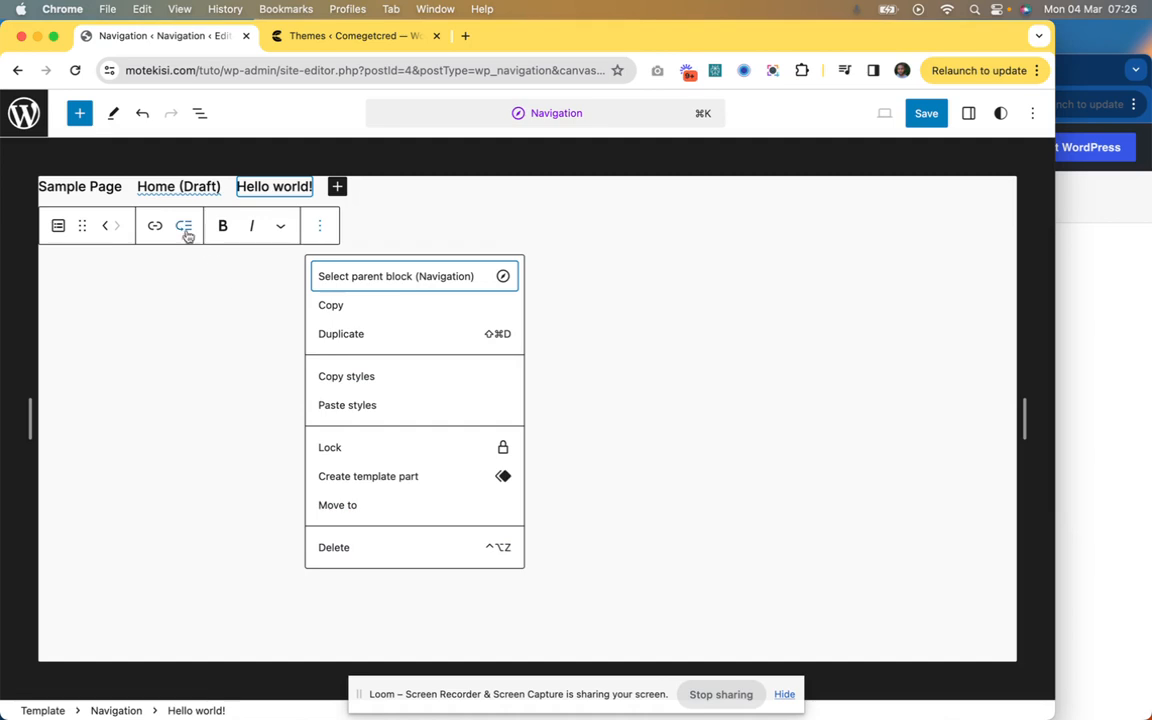
{"action": "left_click", "coordinate": [105, 225]}
{"action": "left_click", "coordinate": [117, 225]}
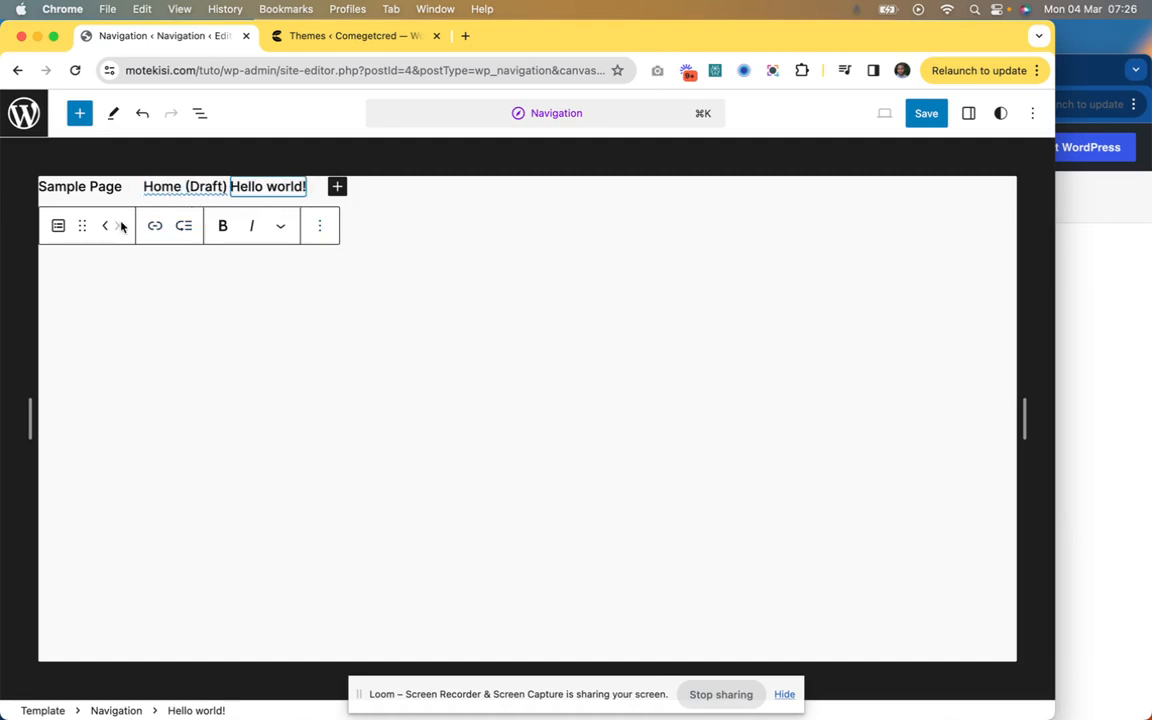
{"action": "left_click", "coordinate": [105, 226]}
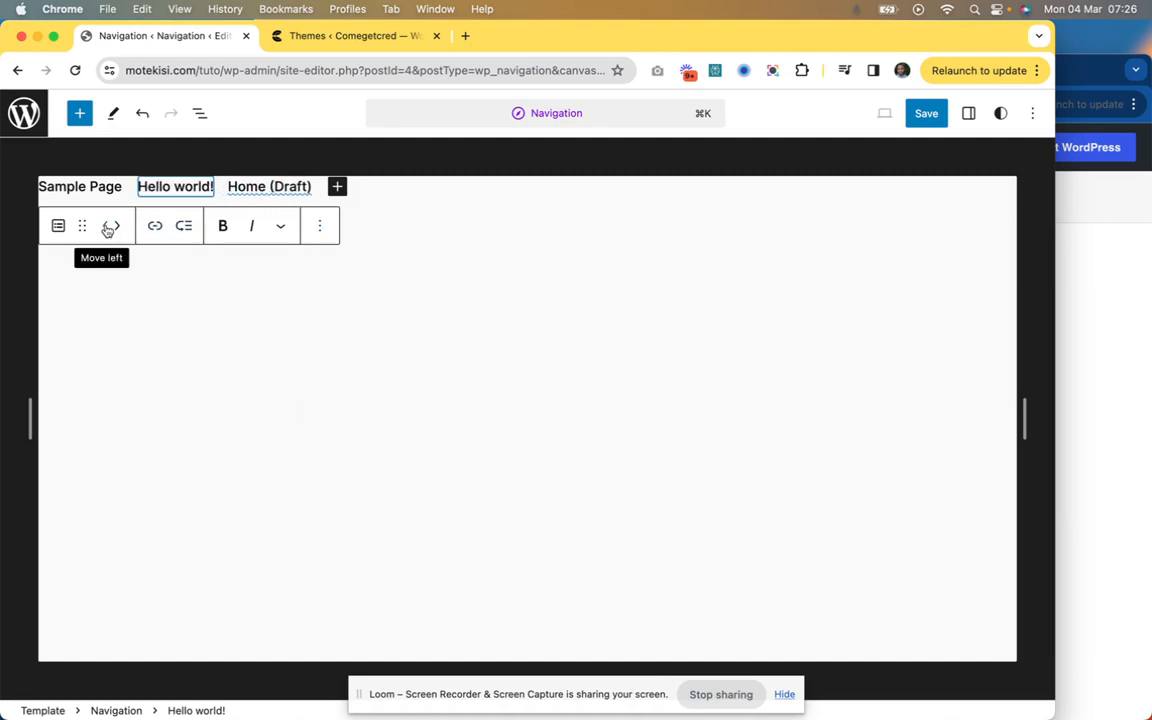
{"action": "left_click", "coordinate": [107, 228]}
{"action": "left_click", "coordinate": [110, 226]}
{"action": "left_click", "coordinate": [117, 227]}
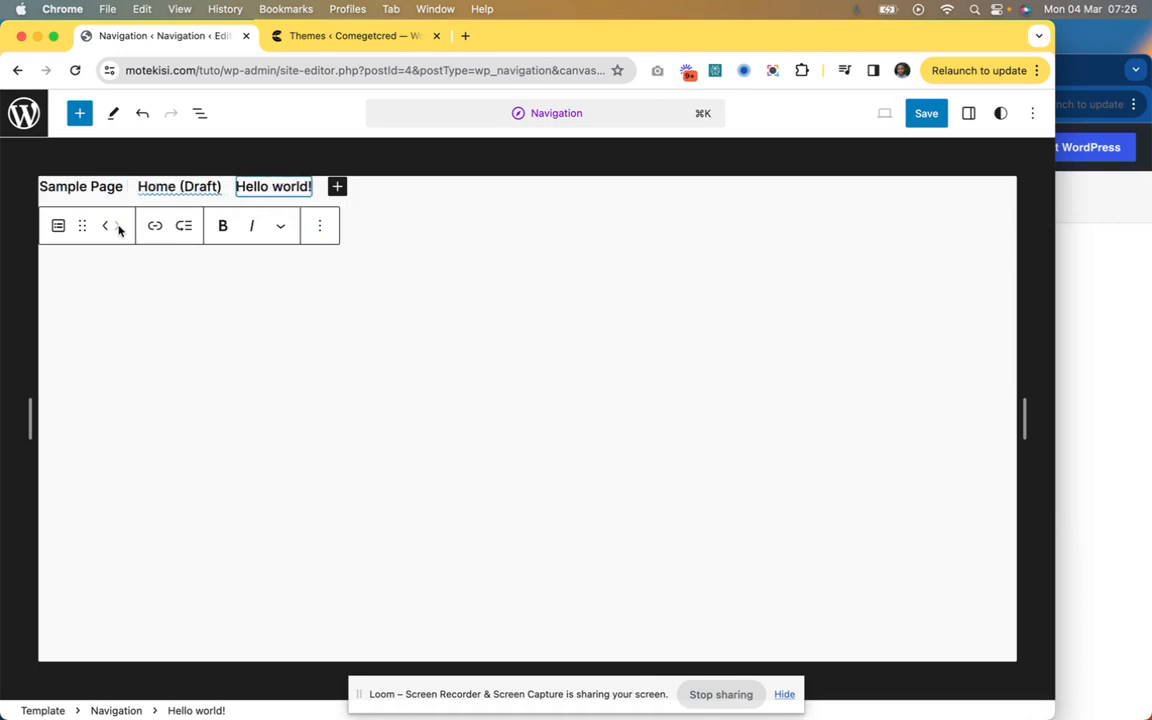
Step: Add a Site Logo block after the "Hello world!" link in the navigation menu
{"action": "left_click", "coordinate": [199, 196]}
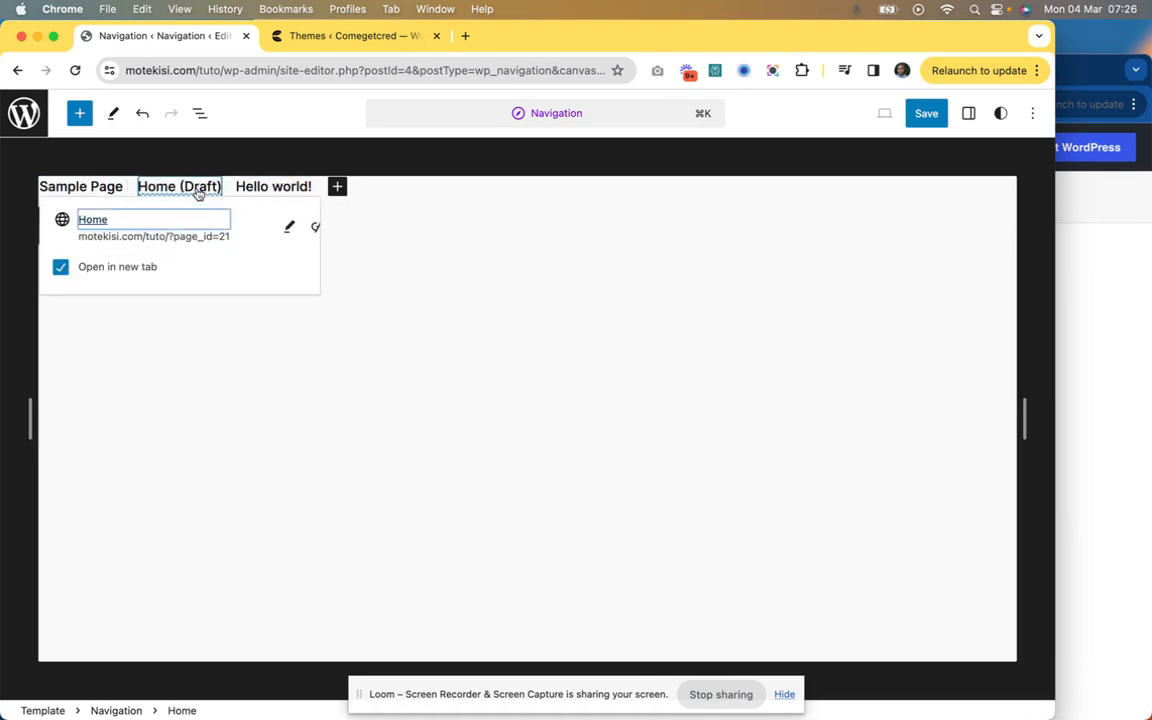
{"action": "left_click", "coordinate": [248, 187]}
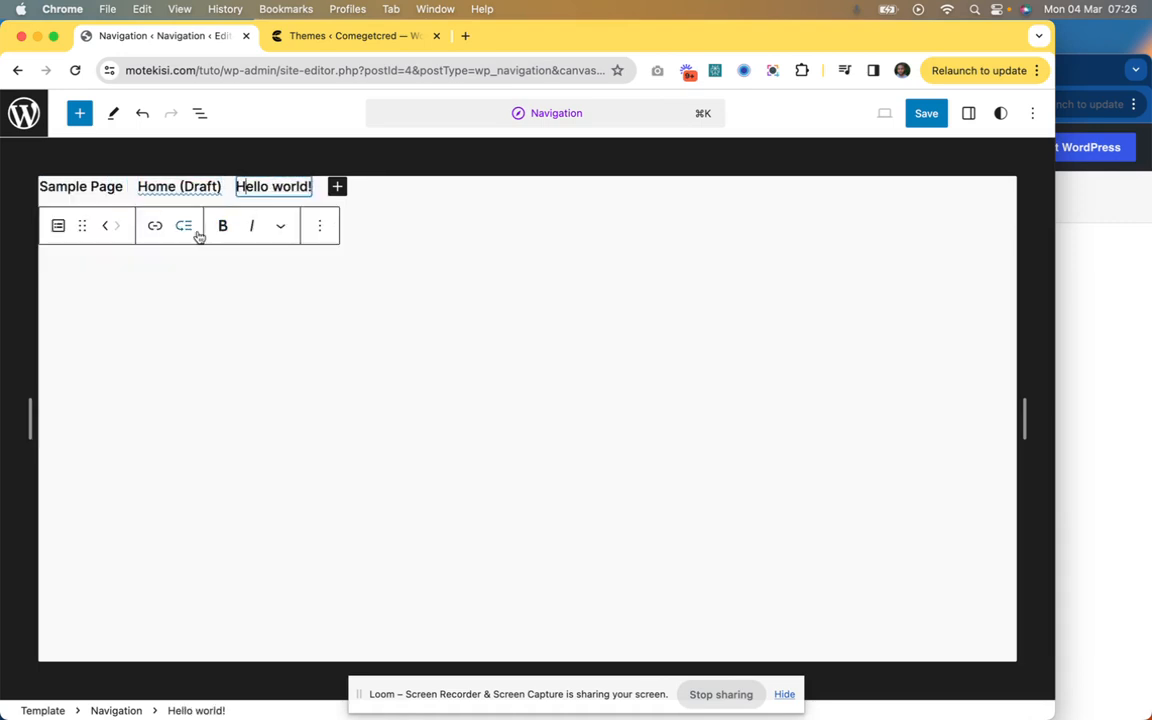
{"action": "left_click", "coordinate": [337, 187]}
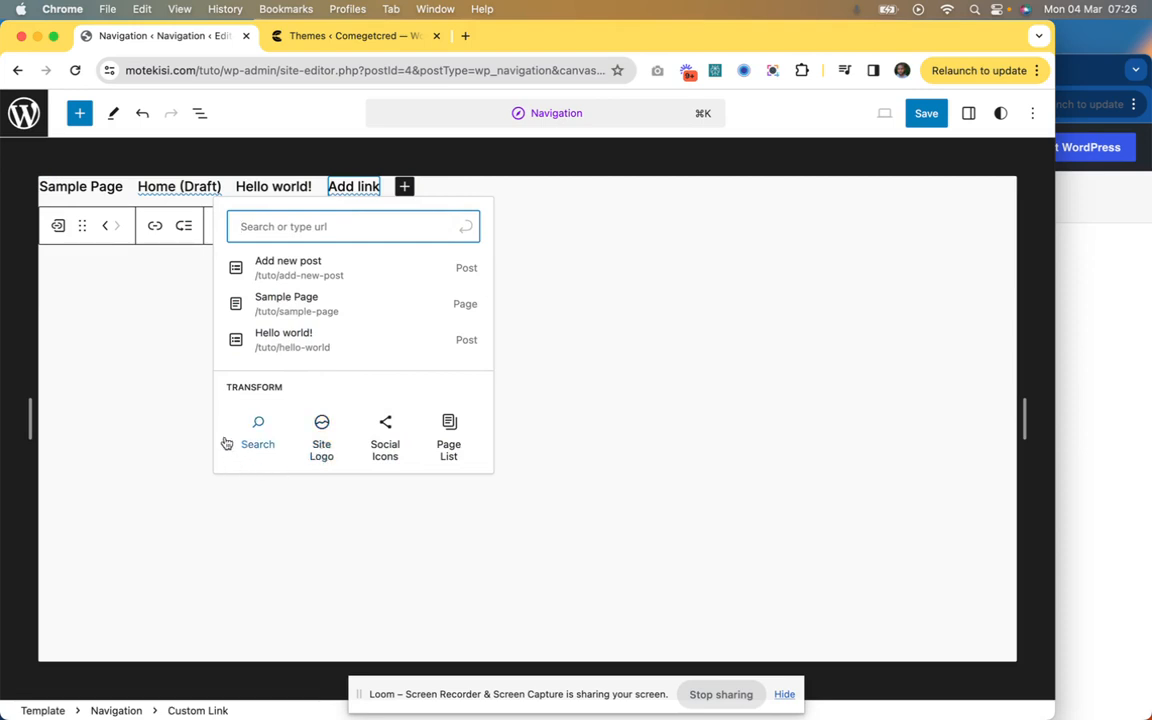
{"action": "left_click", "coordinate": [321, 425]}
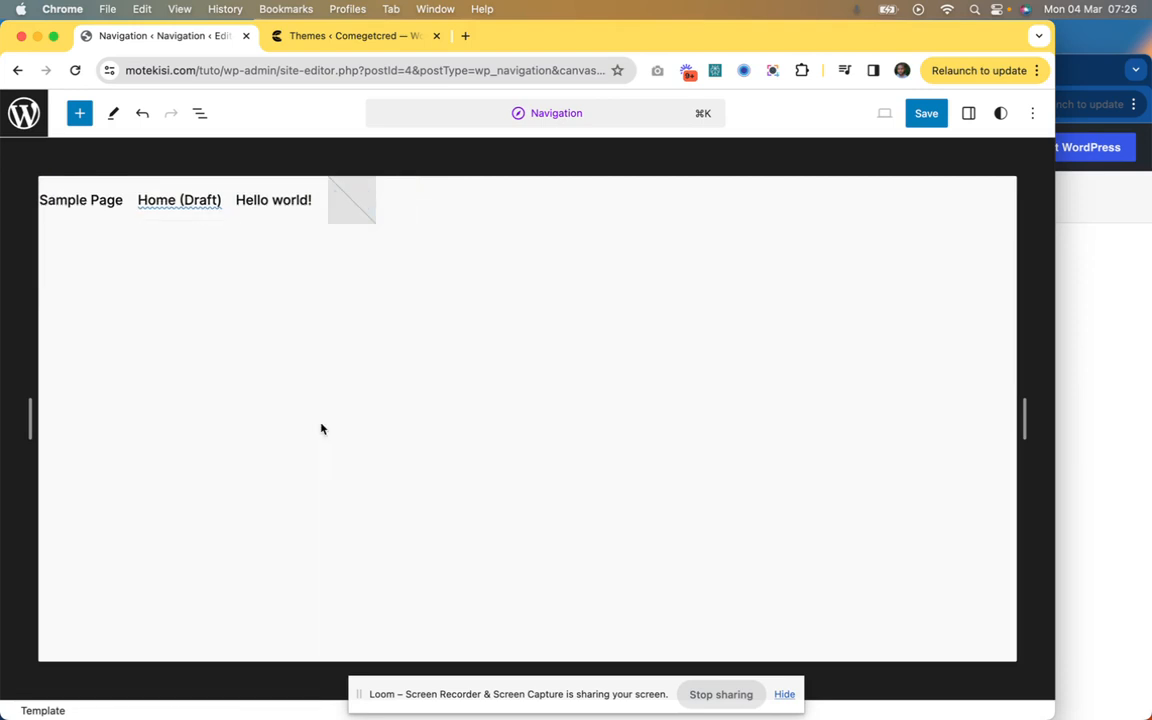
Step: Move the Site Logo block to the start of the navigation menu, before Sample Page
{"action": "left_click", "coordinate": [350, 200]}
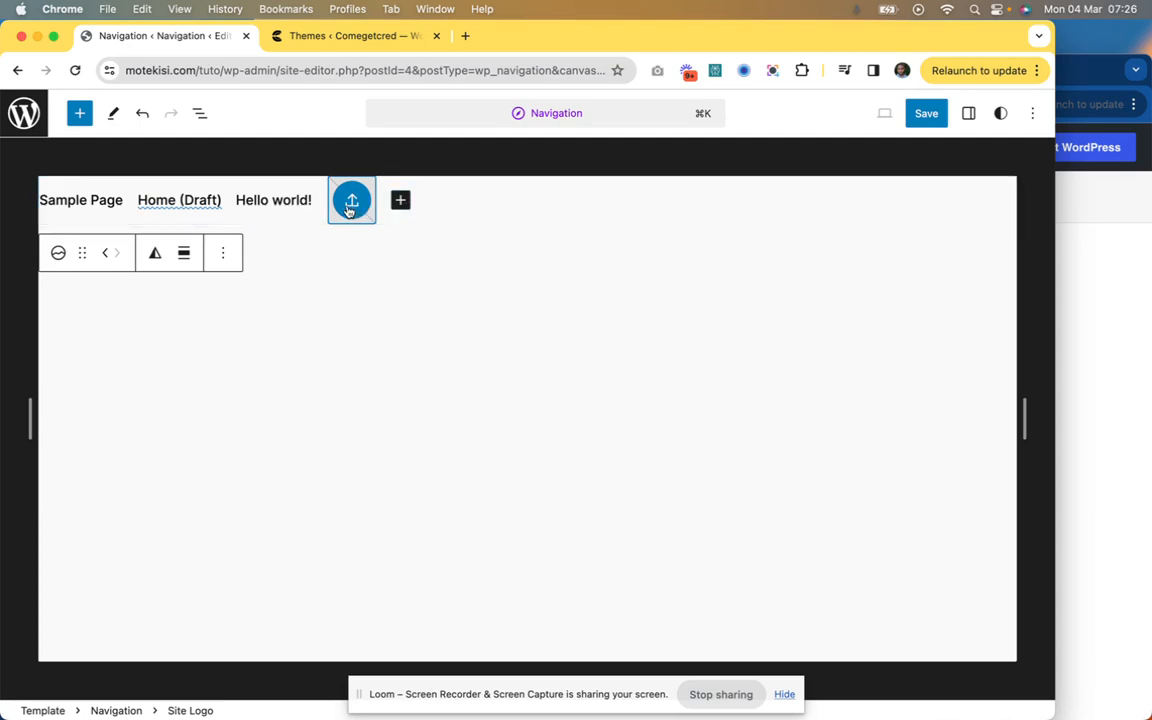
{"action": "left_click", "coordinate": [107, 254]}
{"action": "left_click", "coordinate": [107, 254]}
{"action": "left_click", "coordinate": [107, 254]}
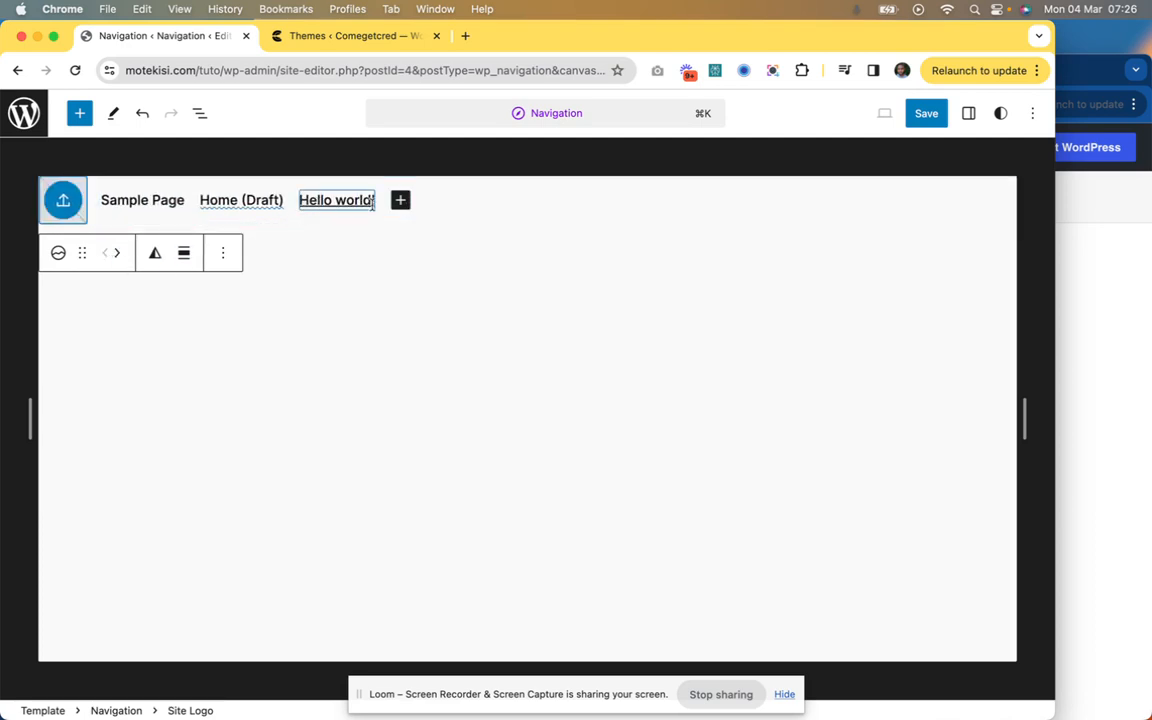
Step: Try adding a Search block after the "Hello world!" link and delete it again
{"action": "left_click", "coordinate": [400, 202]}
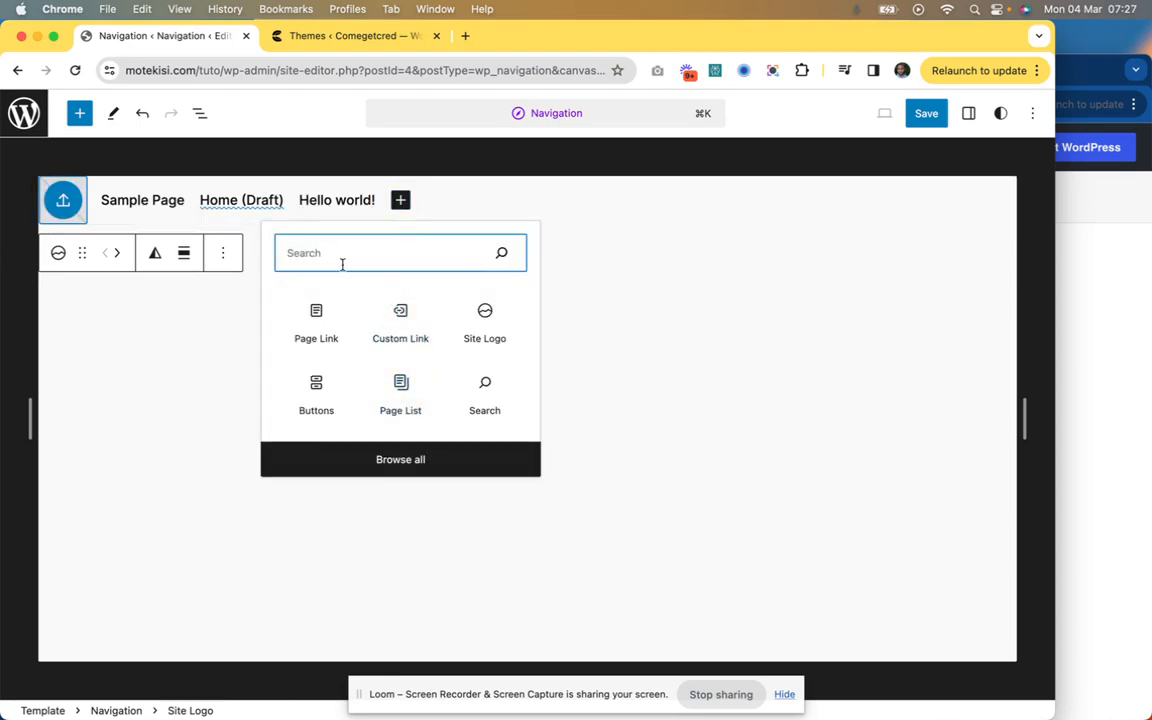
{"action": "left_click", "coordinate": [496, 393]}
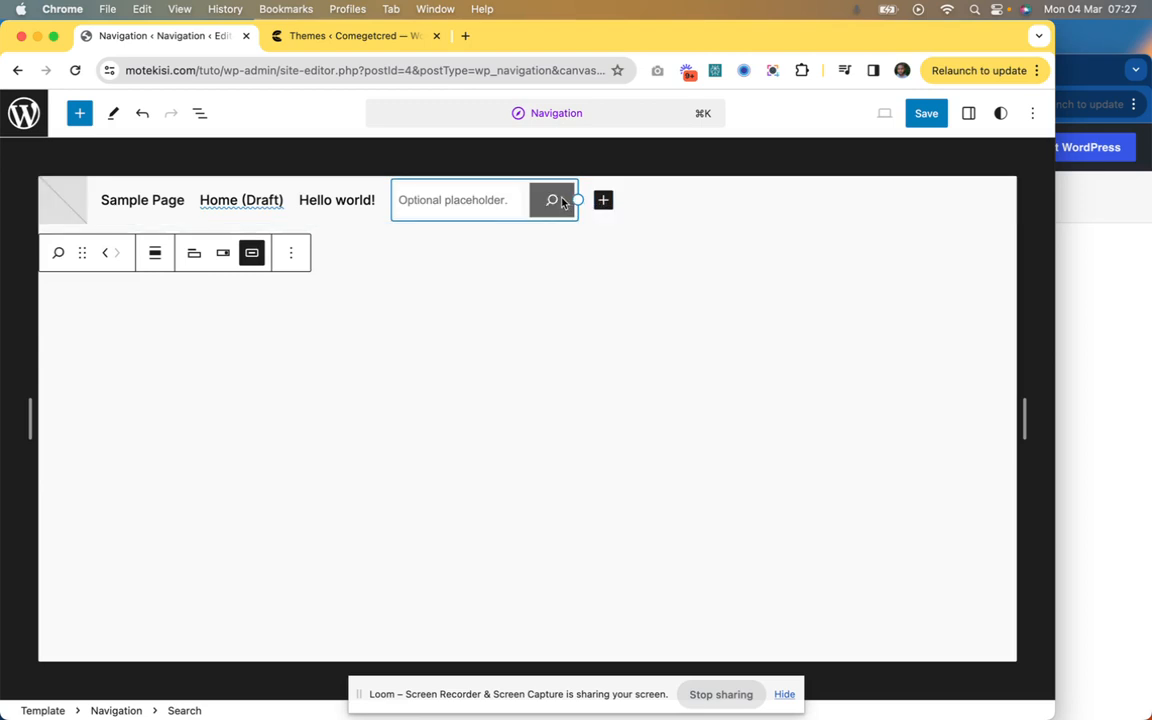
{"action": "left_click", "coordinate": [291, 252]}
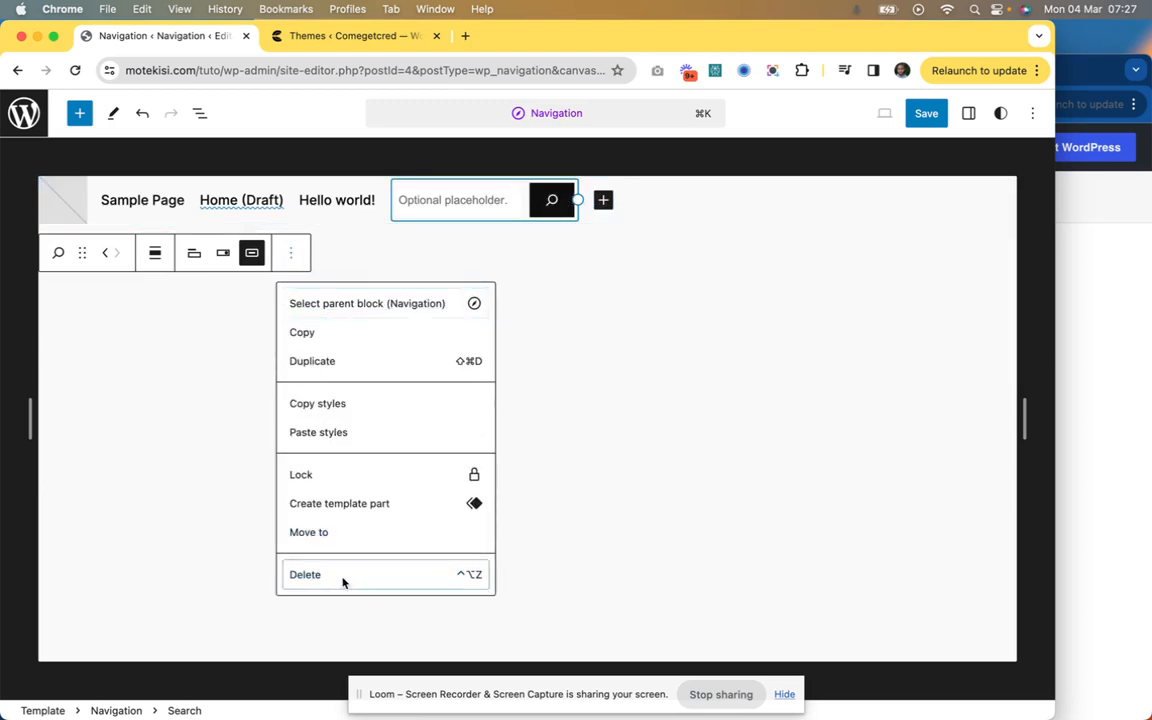
{"action": "left_click", "coordinate": [342, 576]}
Step: Add a Buttons block after the "Hello world!" link in the navigation menu and label its button "Book Now"
{"action": "left_click", "coordinate": [401, 200]}
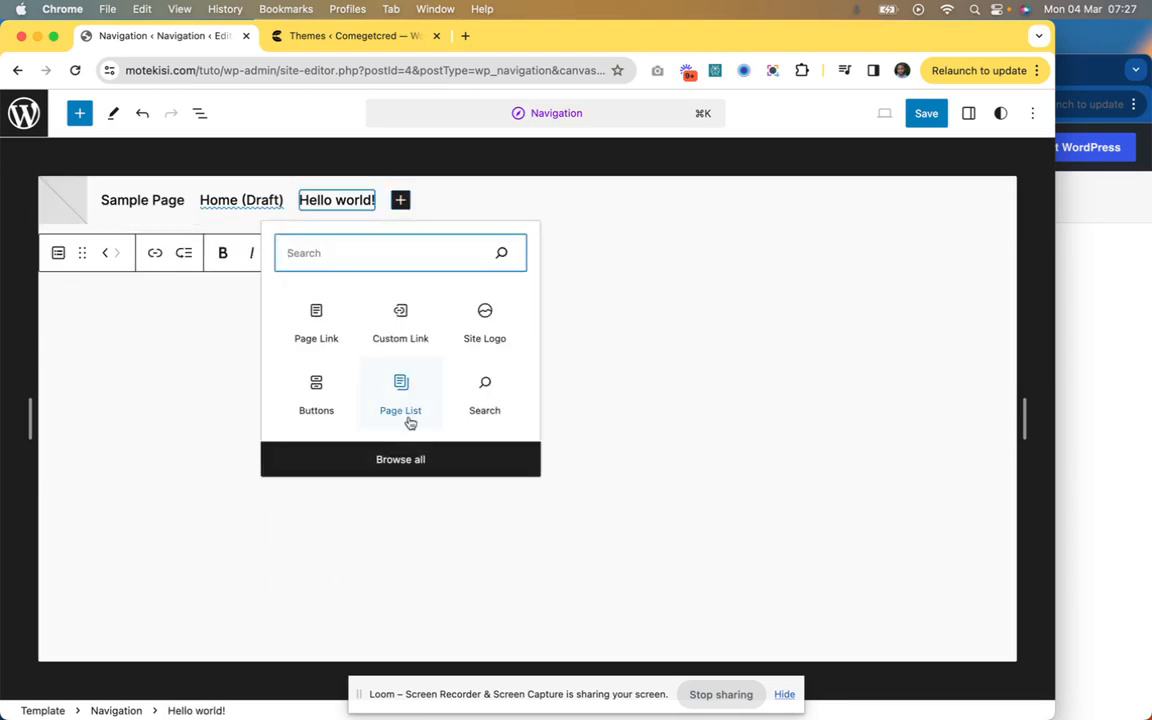
{"action": "left_click", "coordinate": [315, 385]}
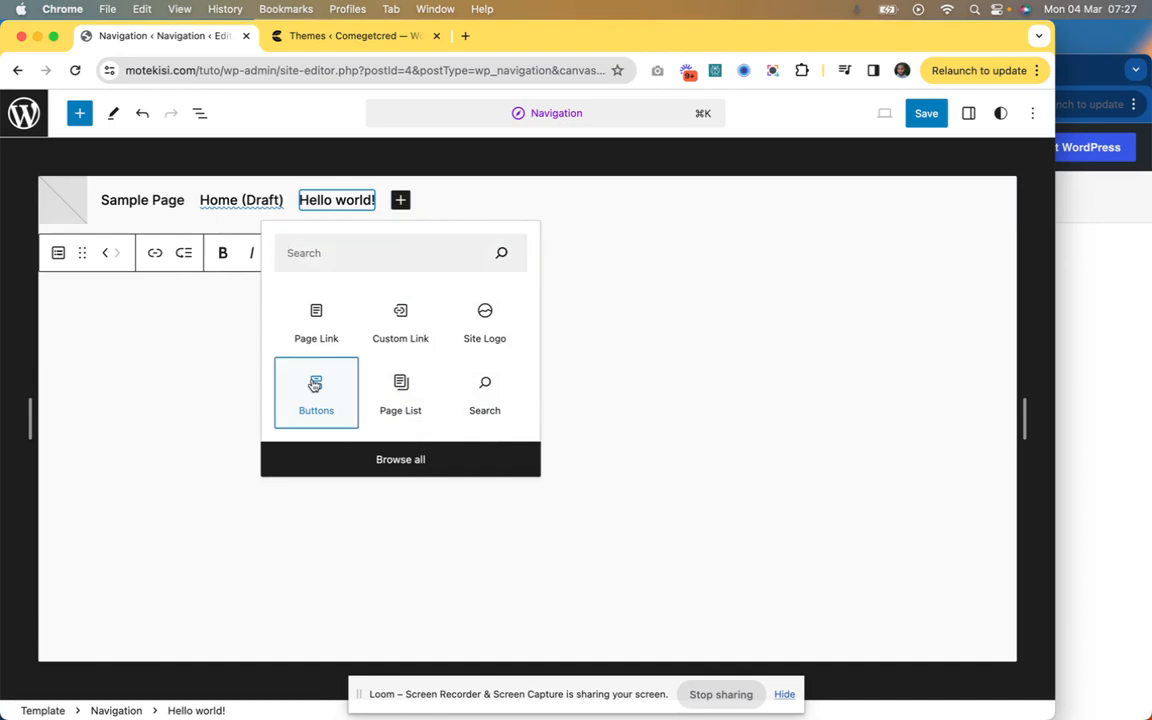
{"action": "type", "text": "Bolo"}
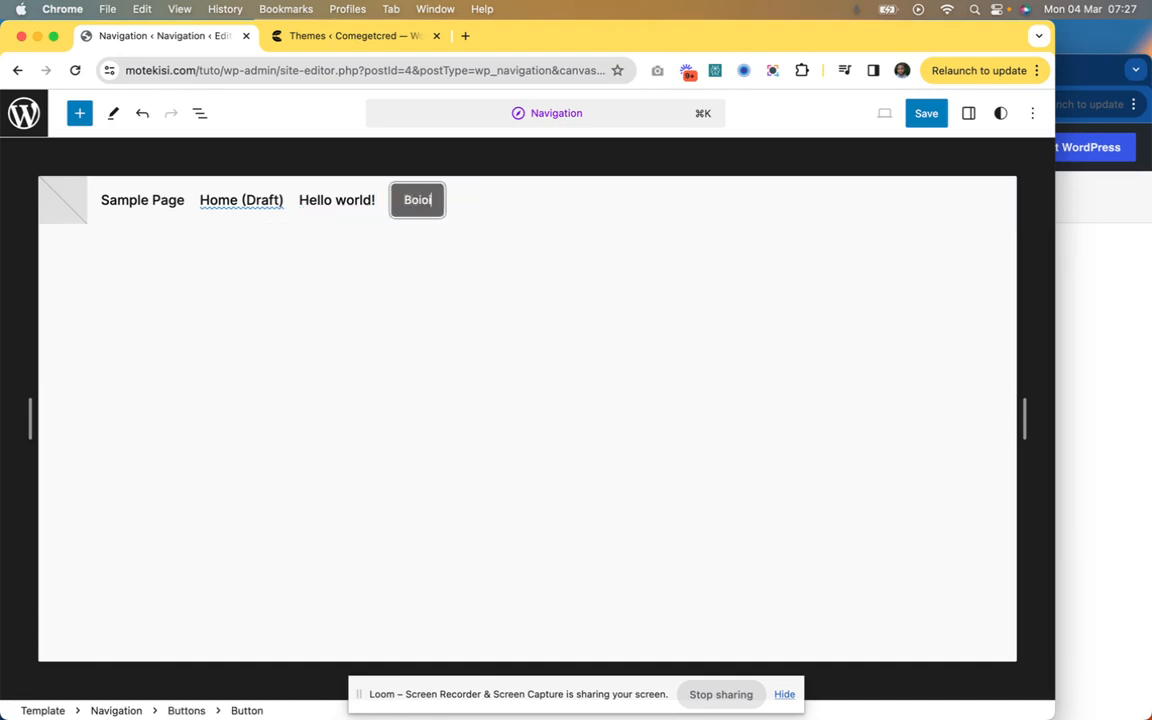
{"action": "key", "text": "BackSpace"}
{"action": "key", "text": "BackSpace"}
{"action": "type", "text": "oo"}
{"action": "key", "text": "BackSpace"}
{"action": "type", "text": "k Now"}
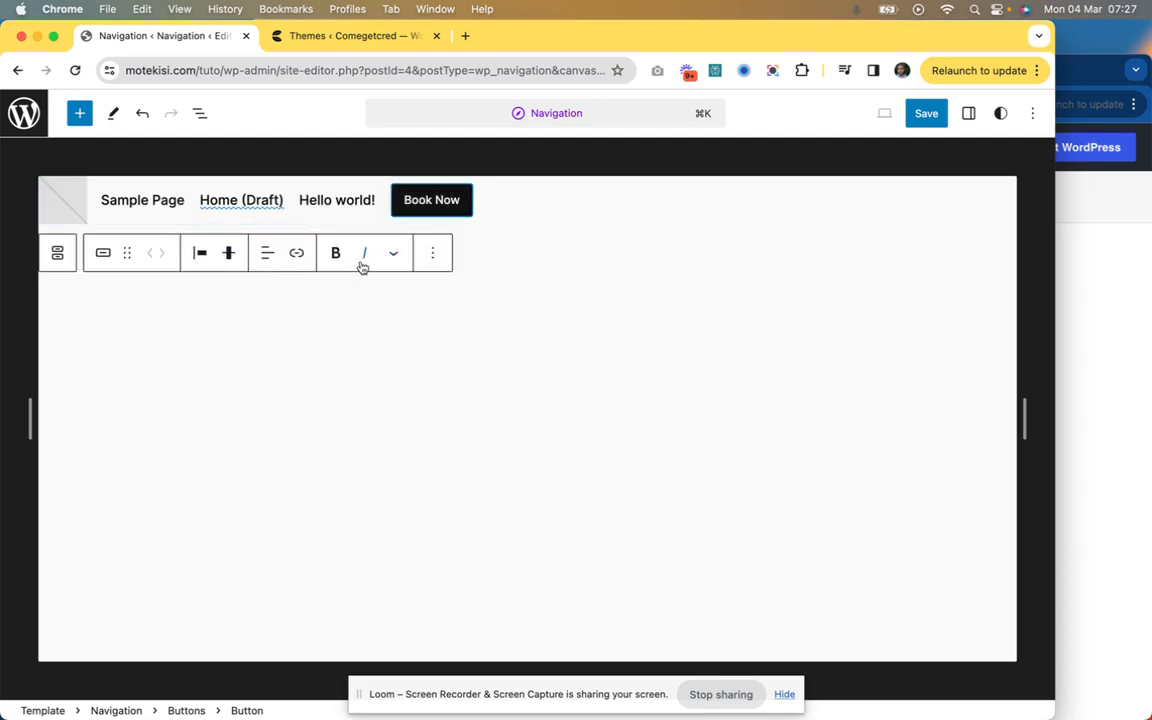
Step: Add a Search block after the "Book Now" button and make its search button show text instead of an icon
{"action": "left_click", "coordinate": [494, 201]}
{"action": "left_click", "coordinate": [497, 200]}
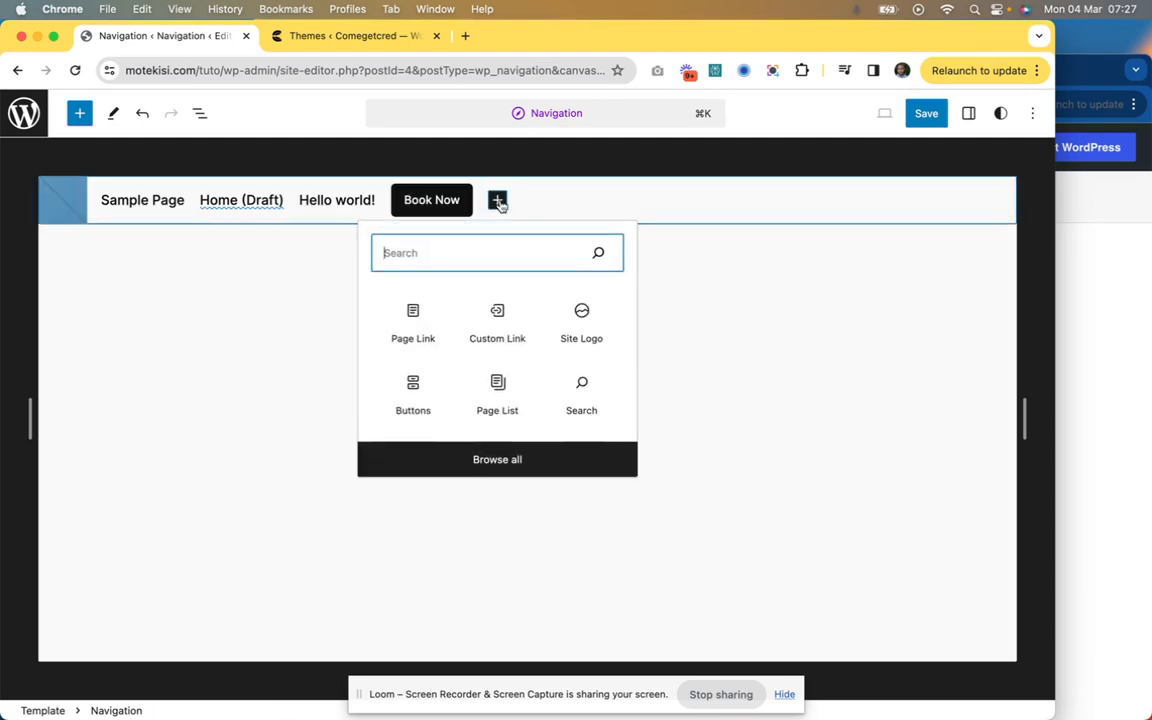
{"action": "left_click", "coordinate": [583, 391]}
{"action": "left_click", "coordinate": [616, 328]}
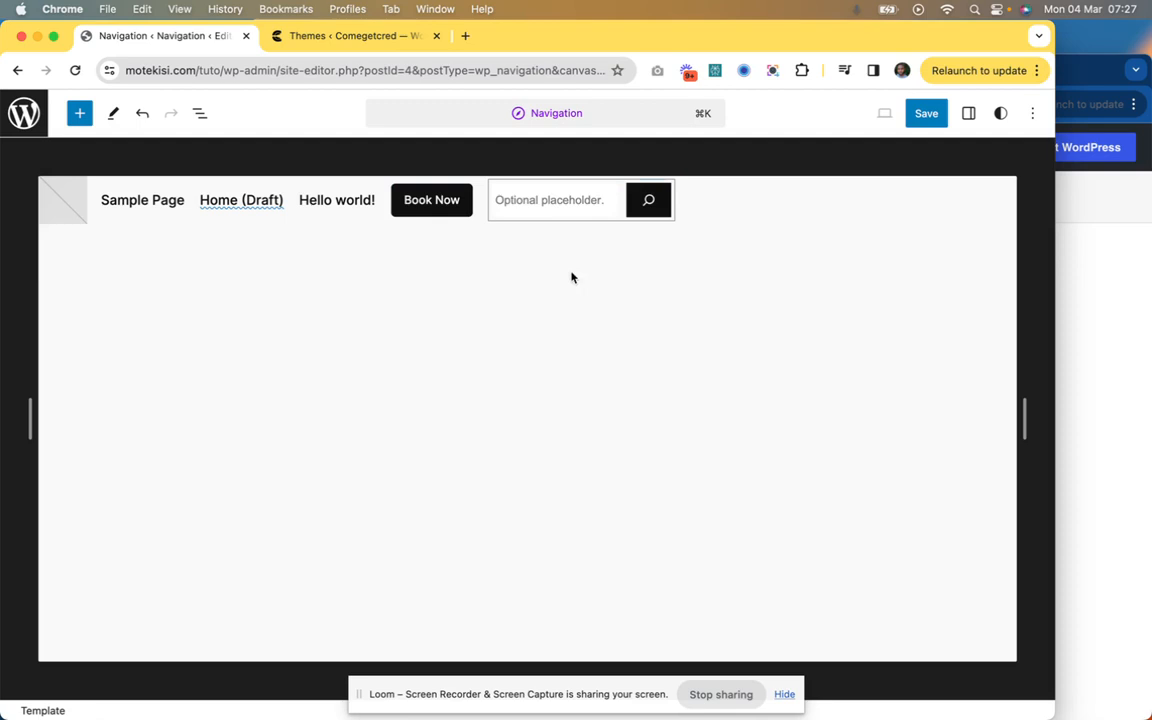
{"action": "left_click", "coordinate": [502, 200]}
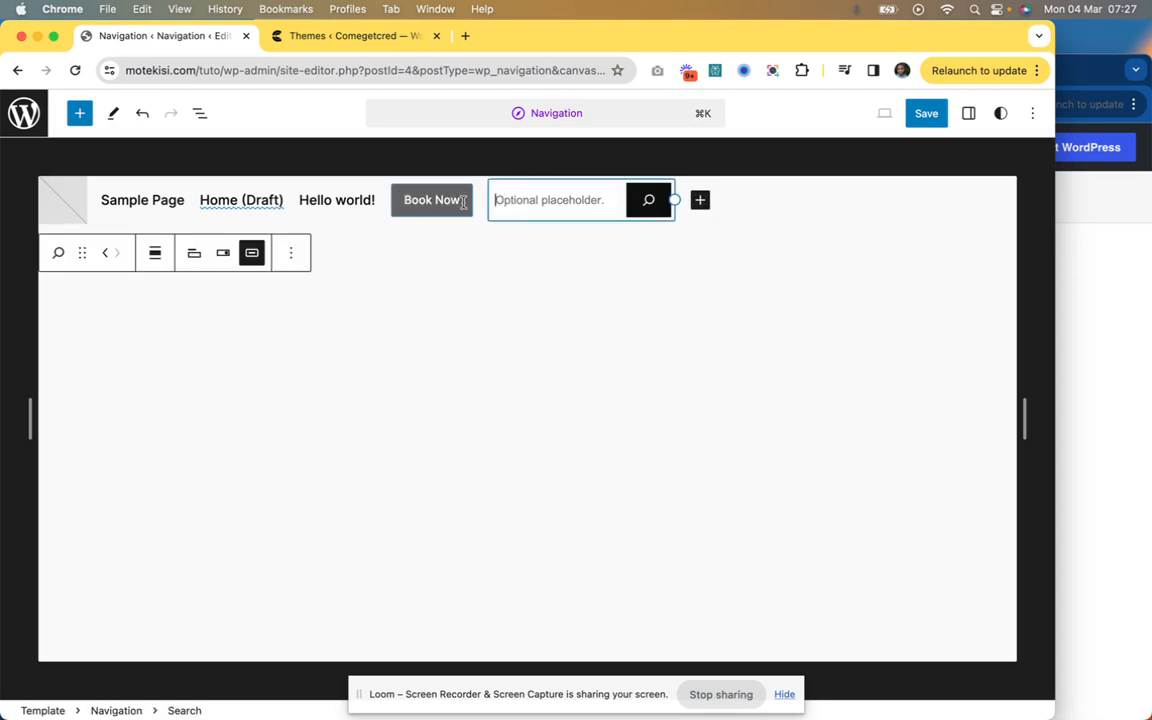
{"action": "left_click", "coordinate": [251, 253]}
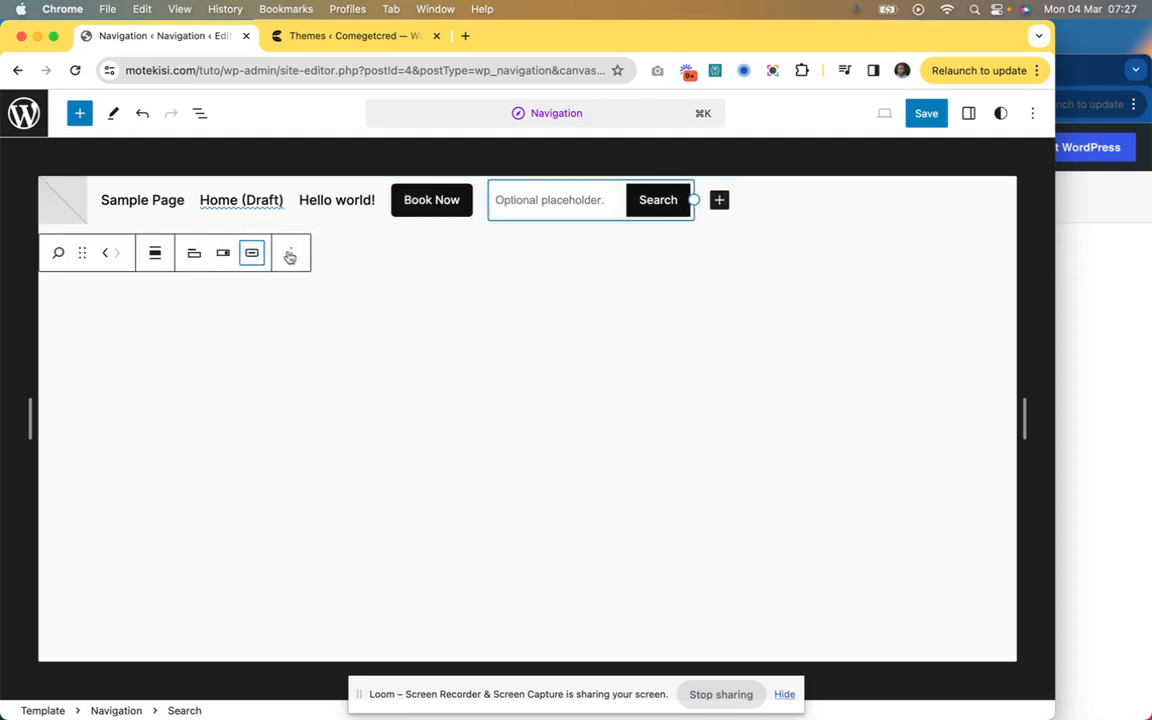
{"action": "left_click", "coordinate": [290, 255]}
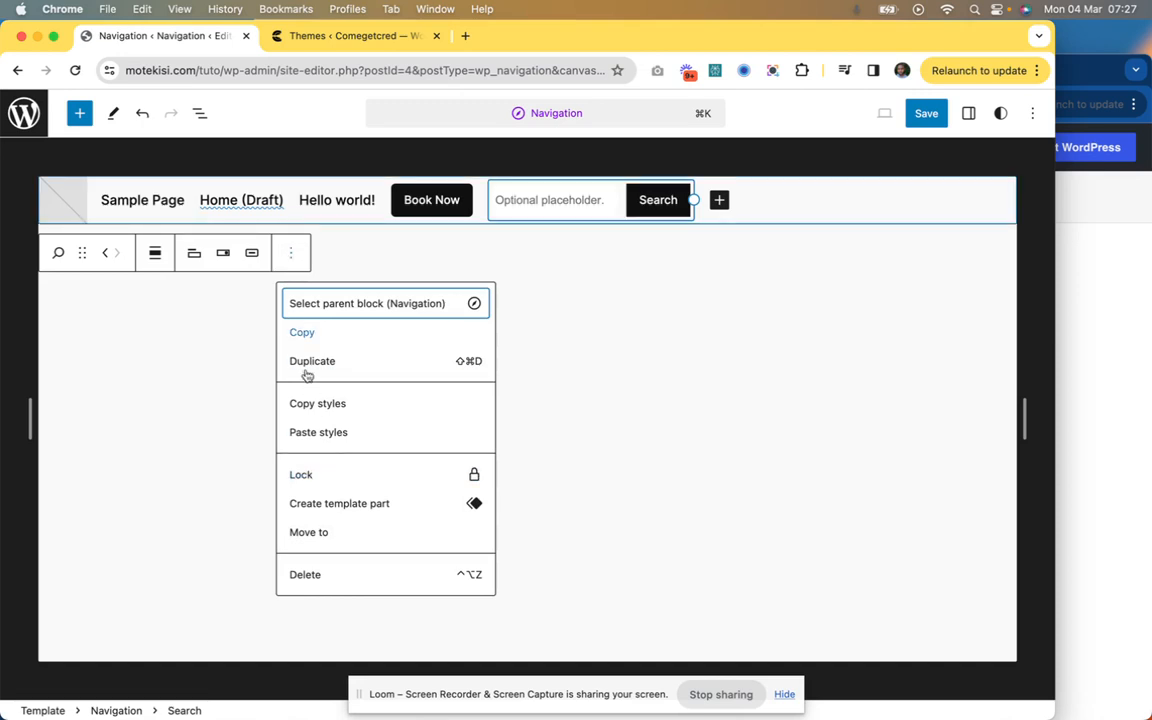
{"action": "left_click", "coordinate": [284, 258]}
Step: Save the changes to the navigation menu
{"action": "left_click", "coordinate": [250, 201]}
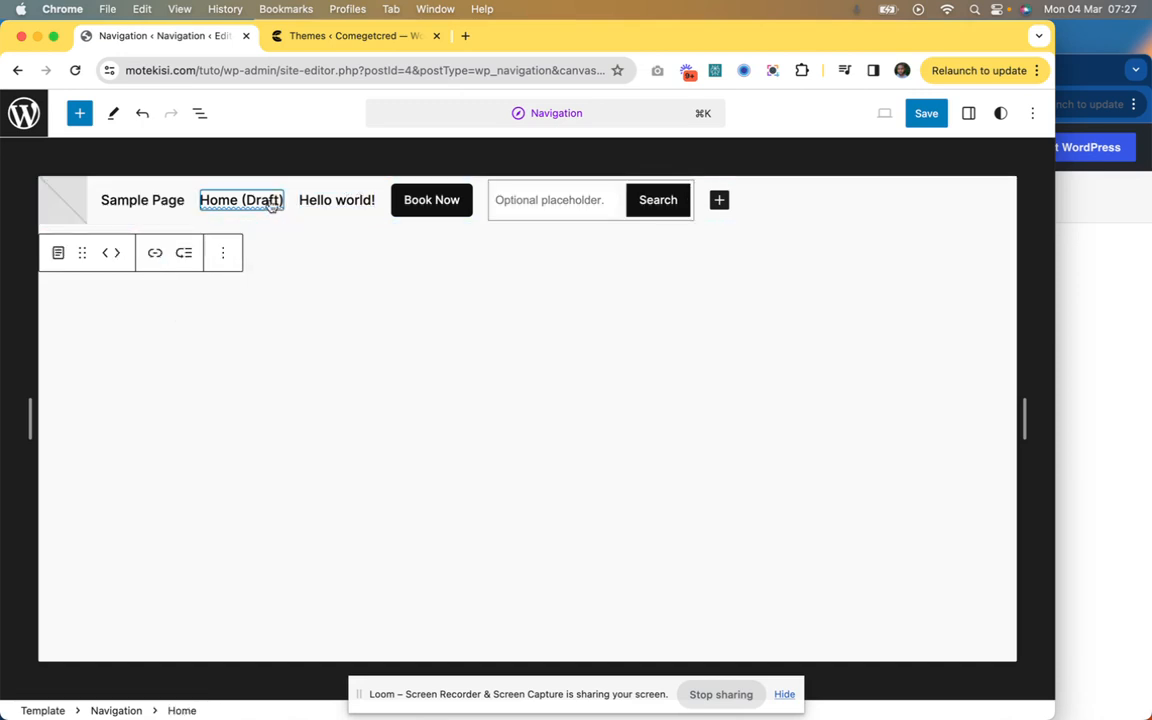
{"action": "left_click", "coordinate": [165, 203]}
{"action": "left_click", "coordinate": [463, 316]}
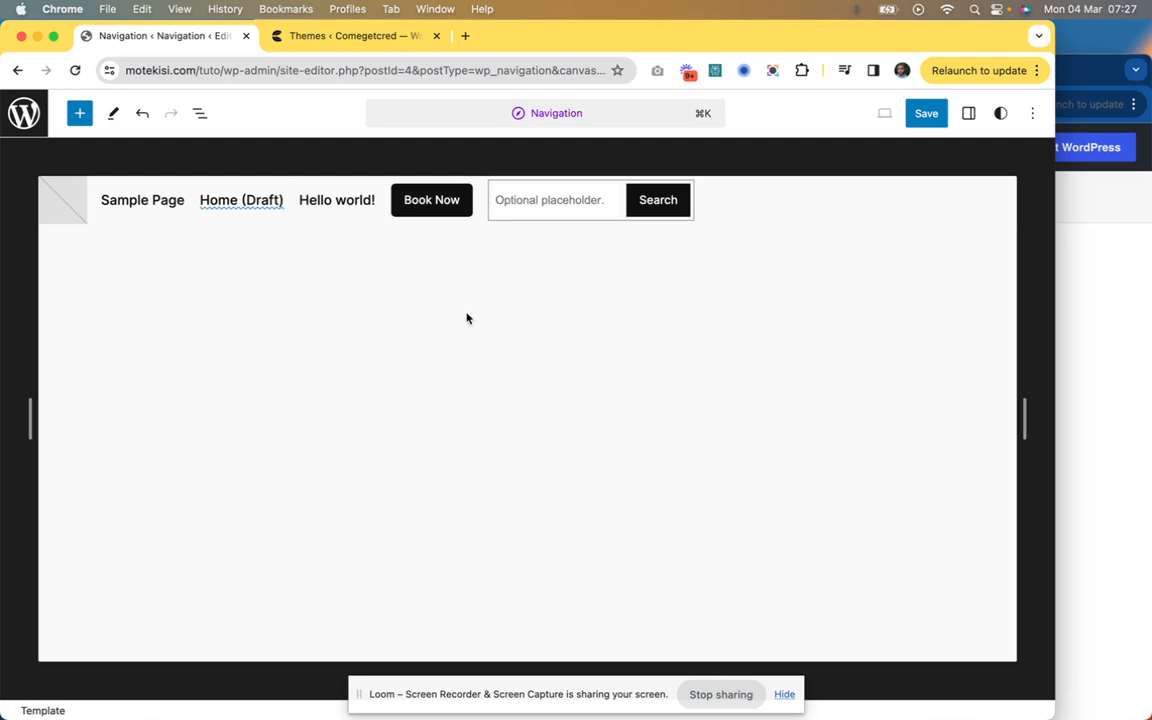
{"action": "left_click", "coordinate": [928, 115]}
{"action": "left_click", "coordinate": [931, 118]}
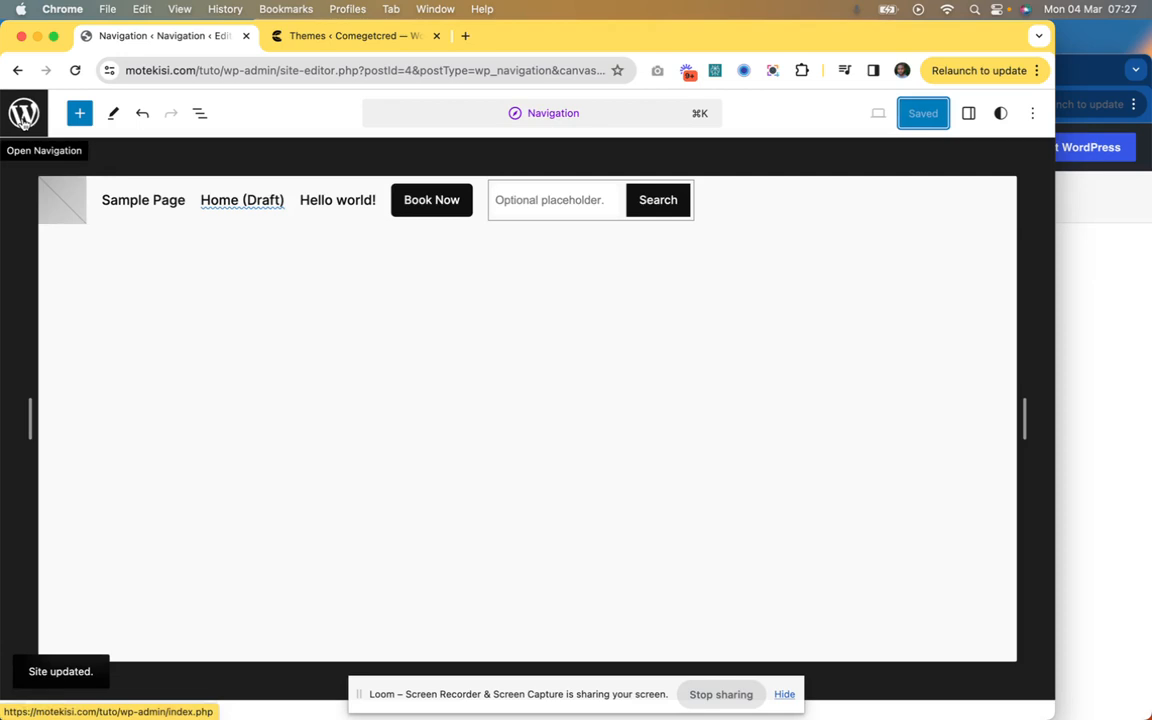
Step: Leave the site editor for the dashboard and visit the live site to examine its header menu and homepage
{"action": "left_click", "coordinate": [23, 113]}
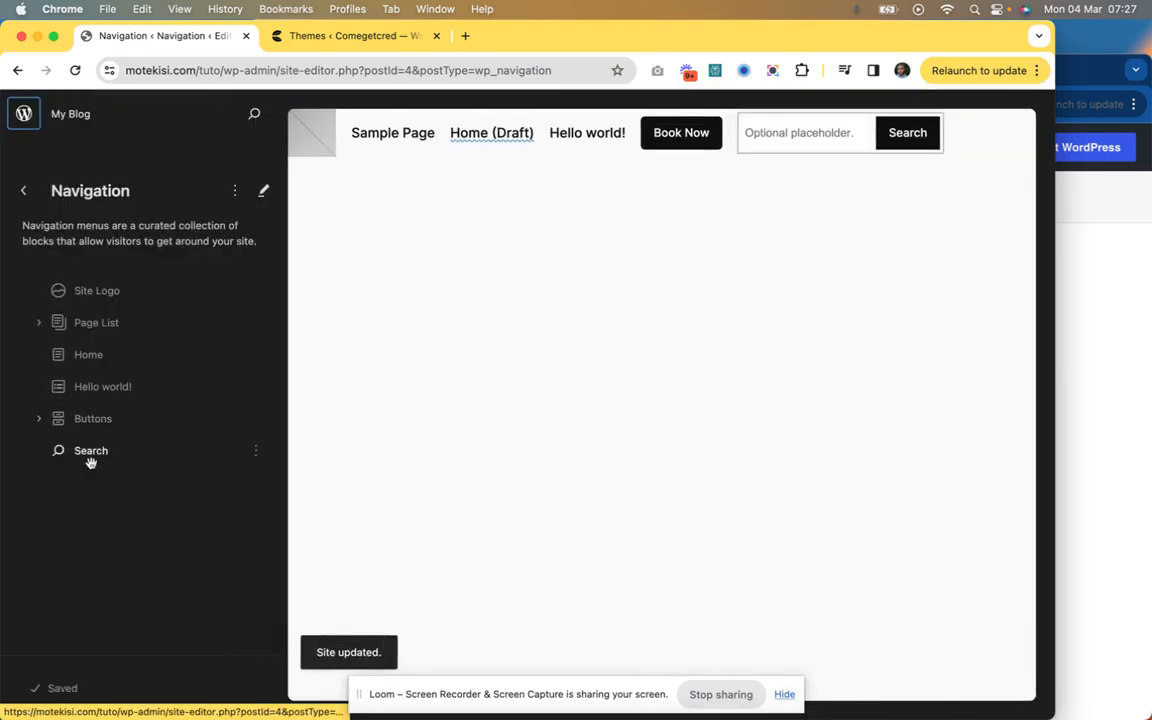
{"action": "left_click", "coordinate": [25, 114]}
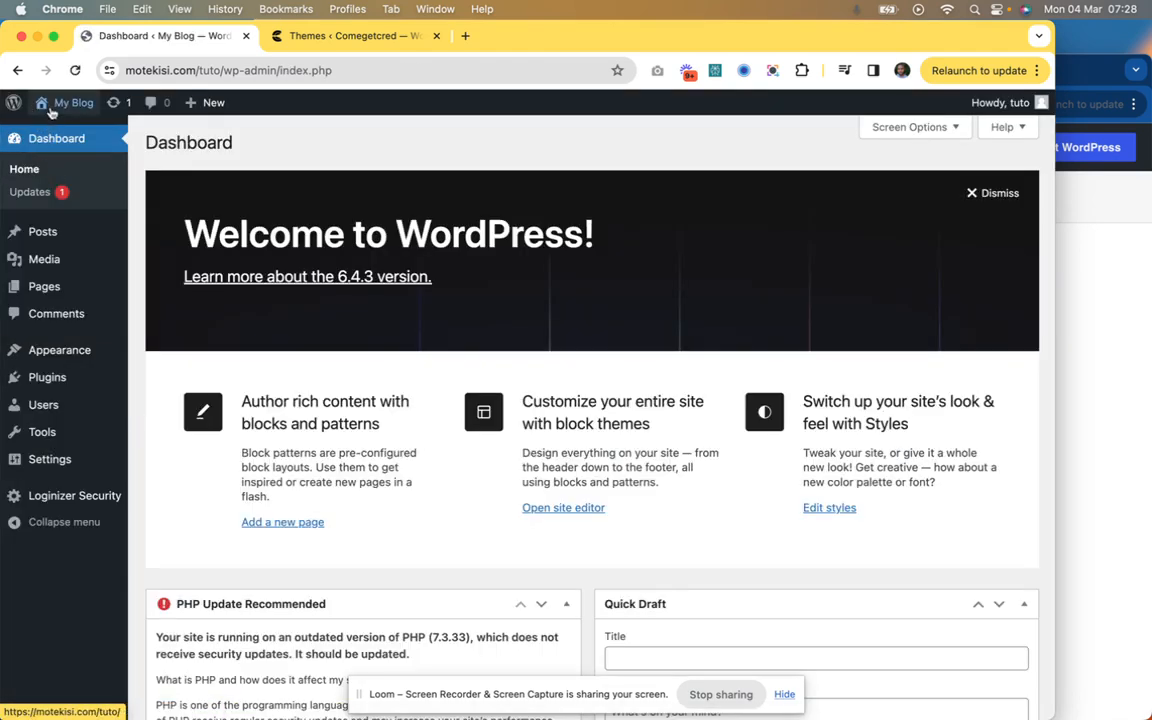
{"action": "mouse_move", "coordinate": [78, 105]}
{"action": "left_click", "coordinate": [82, 136]}
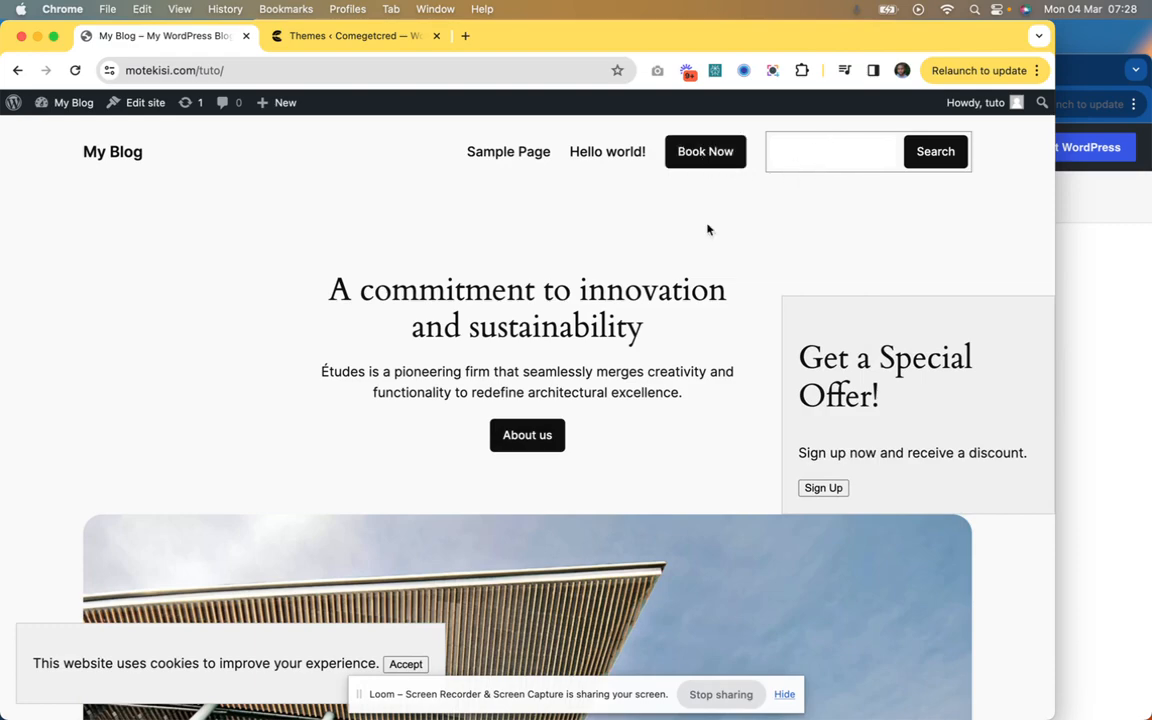
{"action": "scroll", "coordinate": [607, 262], "scroll_direction": "down", "scroll_amount": 15}
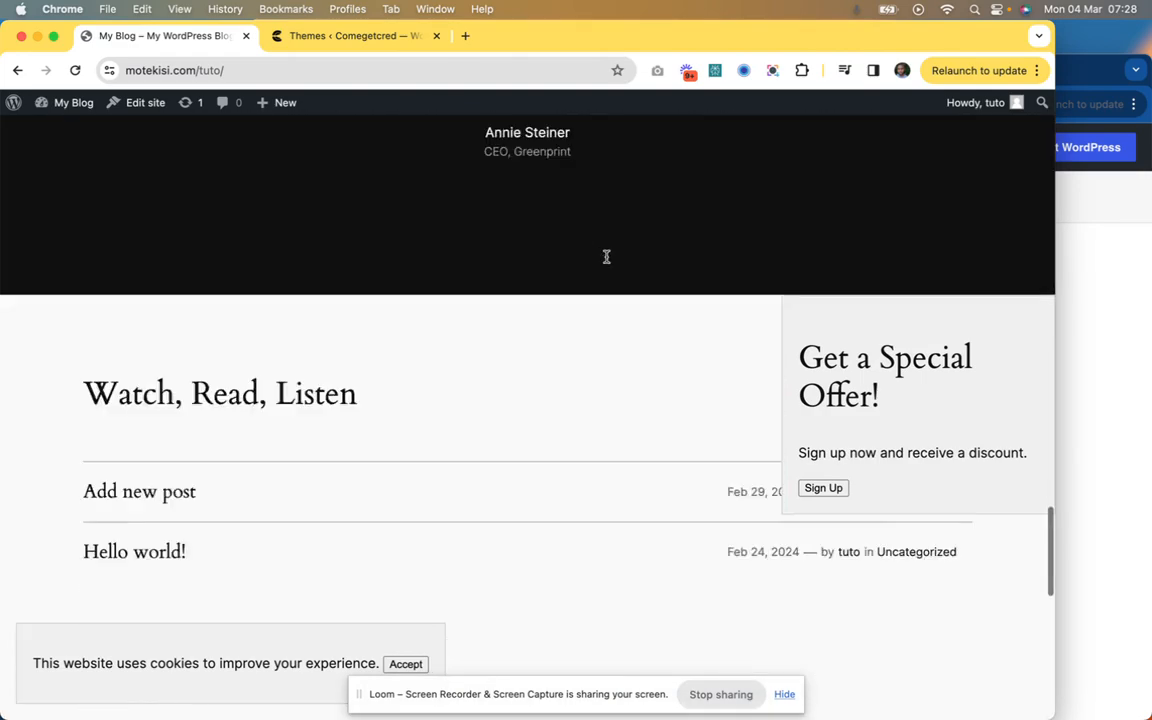
{"action": "scroll", "coordinate": [607, 260], "scroll_direction": "down", "scroll_amount": 5}
{"action": "scroll", "coordinate": [607, 260], "scroll_direction": "up", "scroll_amount": 15}
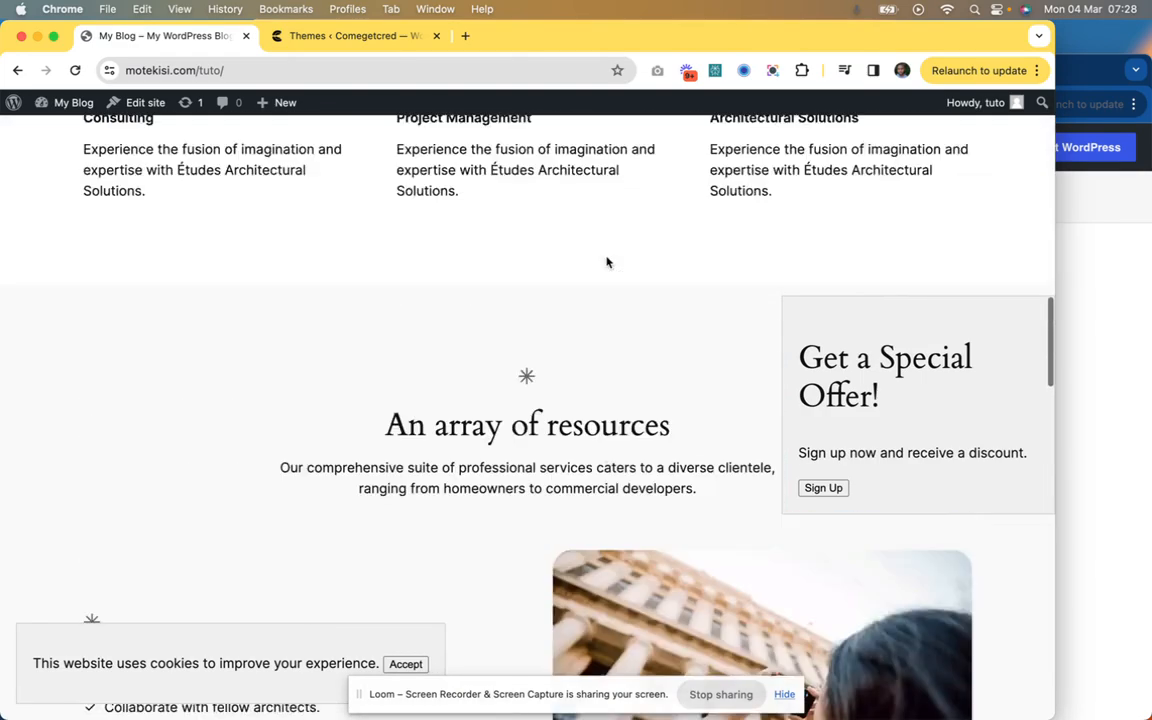
{"action": "scroll", "coordinate": [607, 262], "scroll_direction": "up", "scroll_amount": 10}
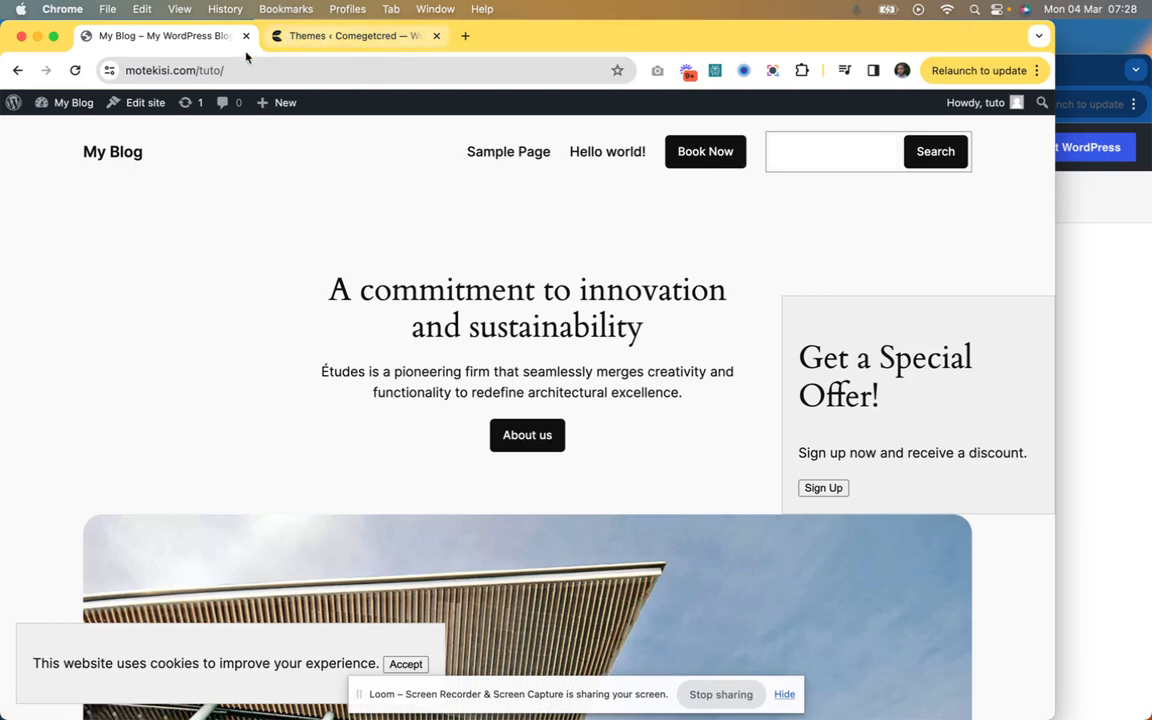
Step: Return from the live site to the My Blog dashboard
{"action": "mouse_move", "coordinate": [88, 106]}
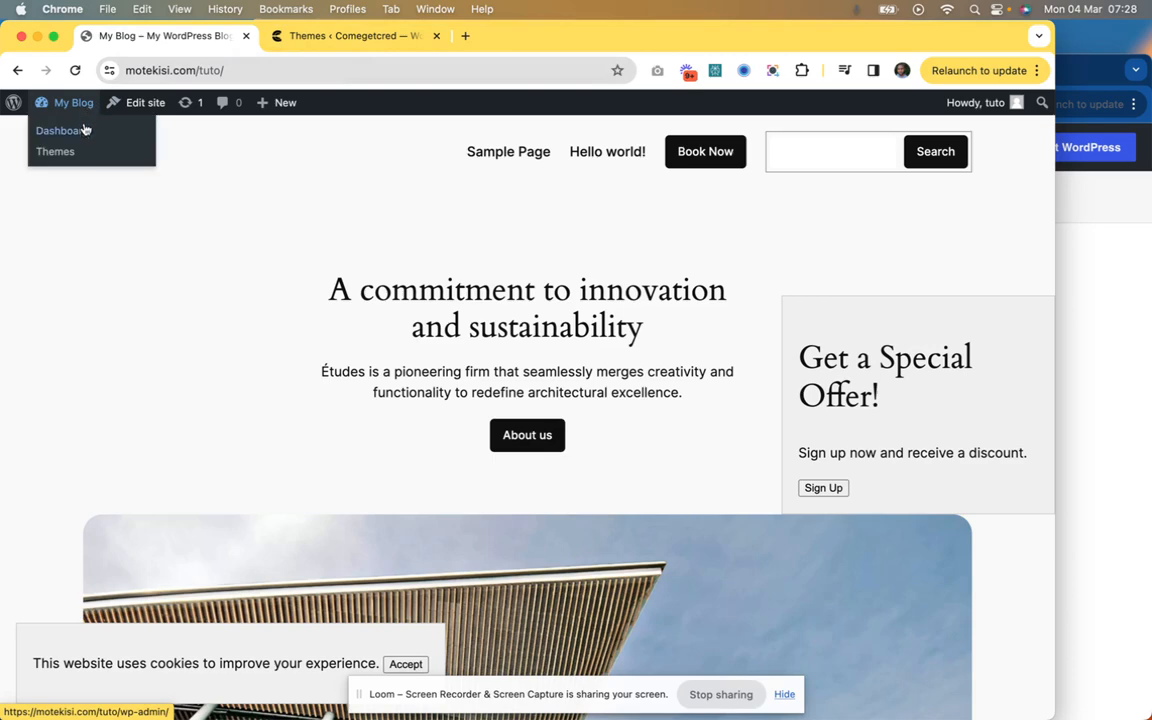
{"action": "left_click", "coordinate": [86, 134]}
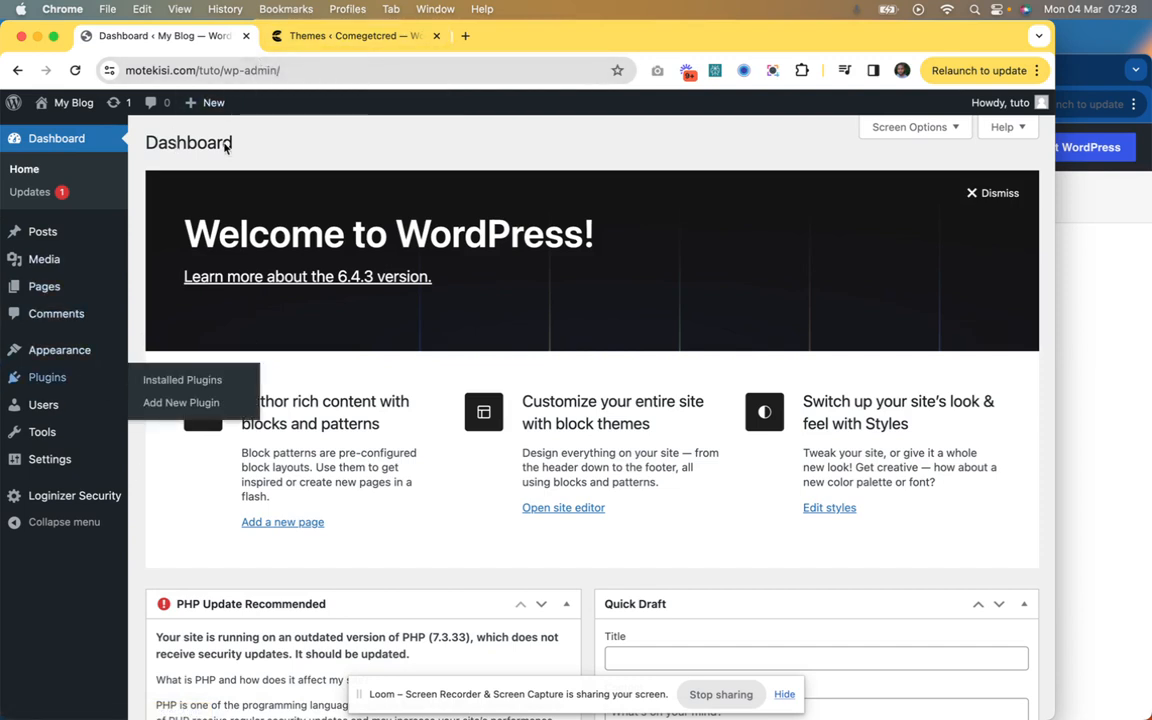
{"action": "mouse_move", "coordinate": [128, 382]}
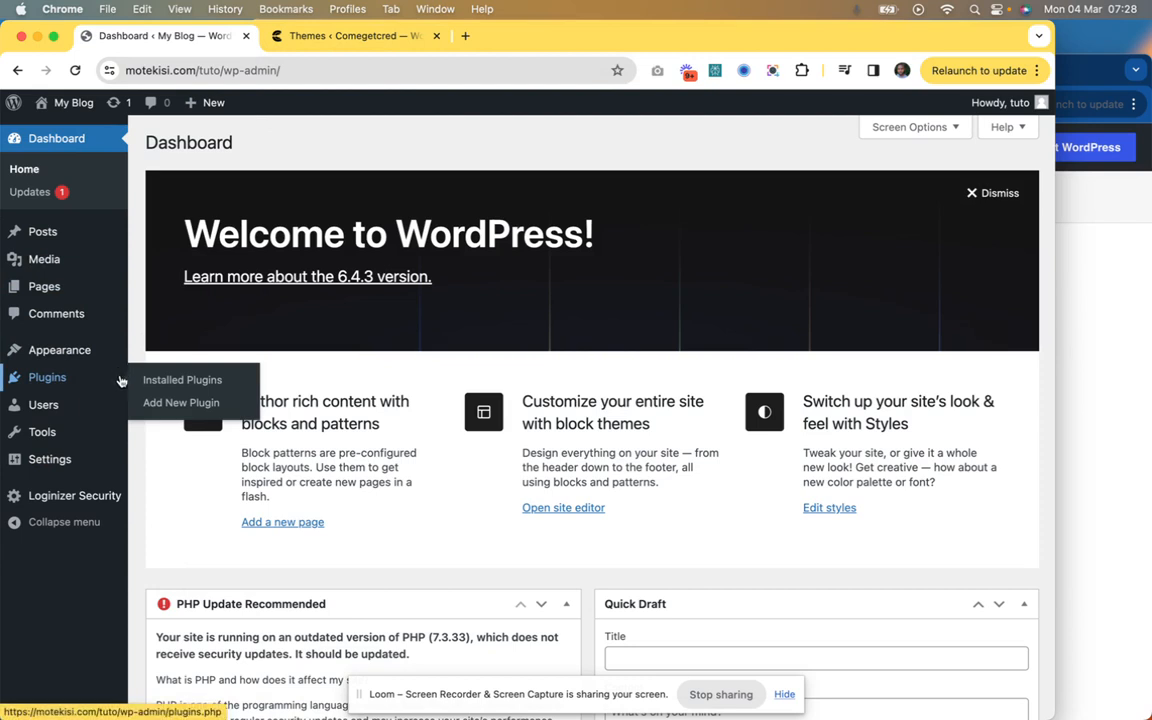
Step: Switch to the Comegetcred site's admin and open its Menus page under the theme appearance settings
{"action": "left_click", "coordinate": [316, 35]}
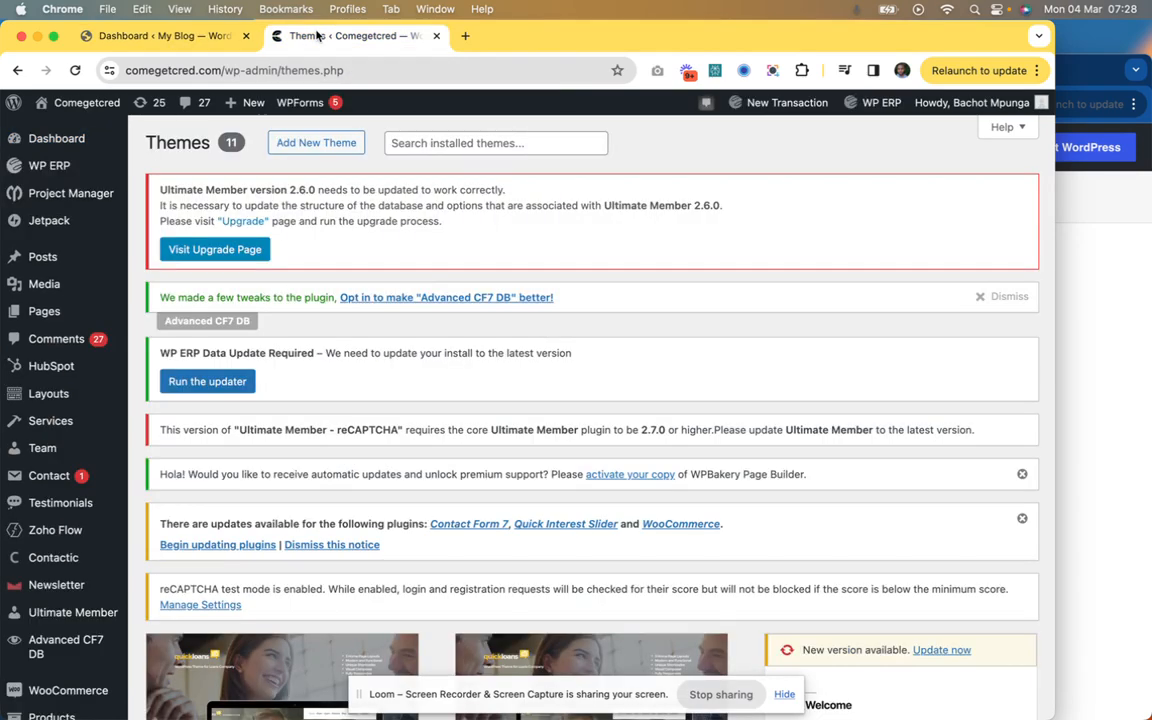
{"action": "scroll", "coordinate": [222, 404], "scroll_direction": "down", "scroll_amount": 5}
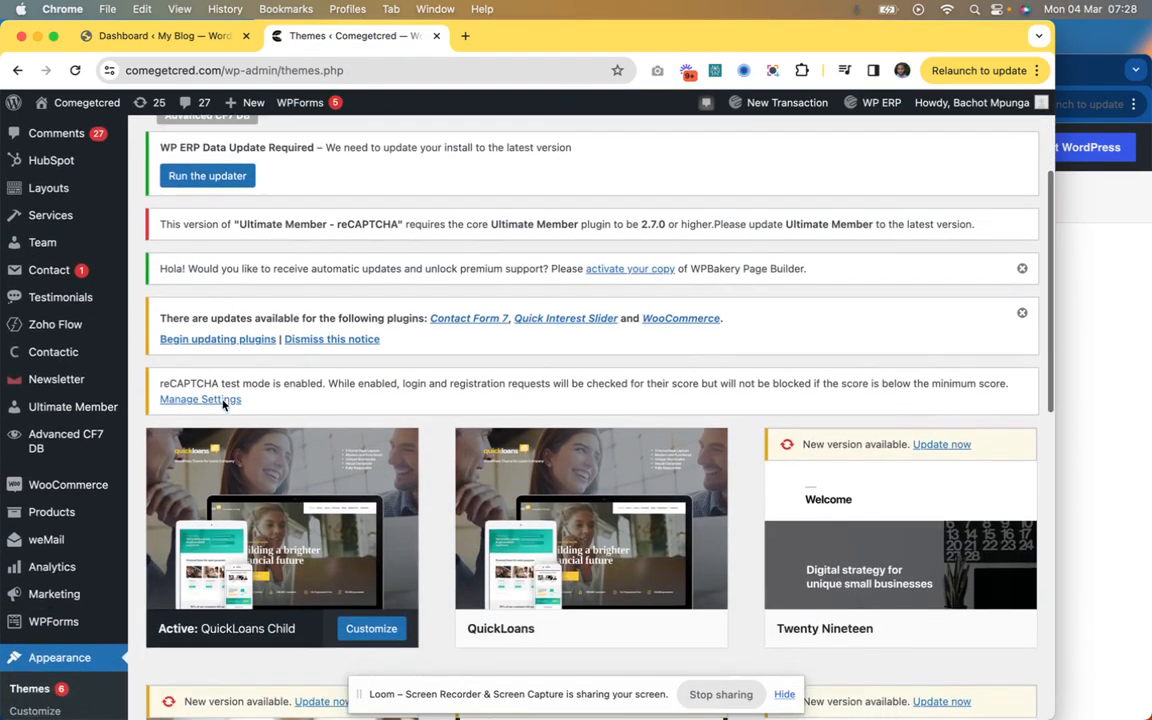
{"action": "scroll", "coordinate": [222, 404], "scroll_direction": "down", "scroll_amount": 1}
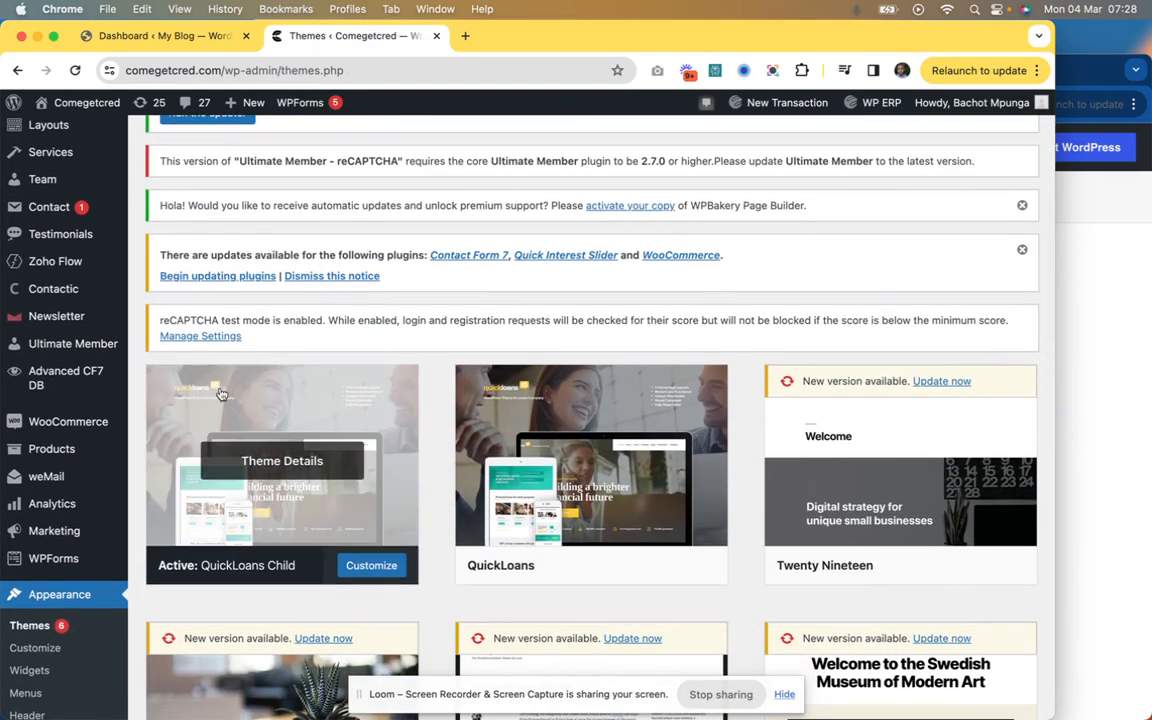
{"action": "scroll", "coordinate": [110, 370], "scroll_direction": "down", "scroll_amount": 4}
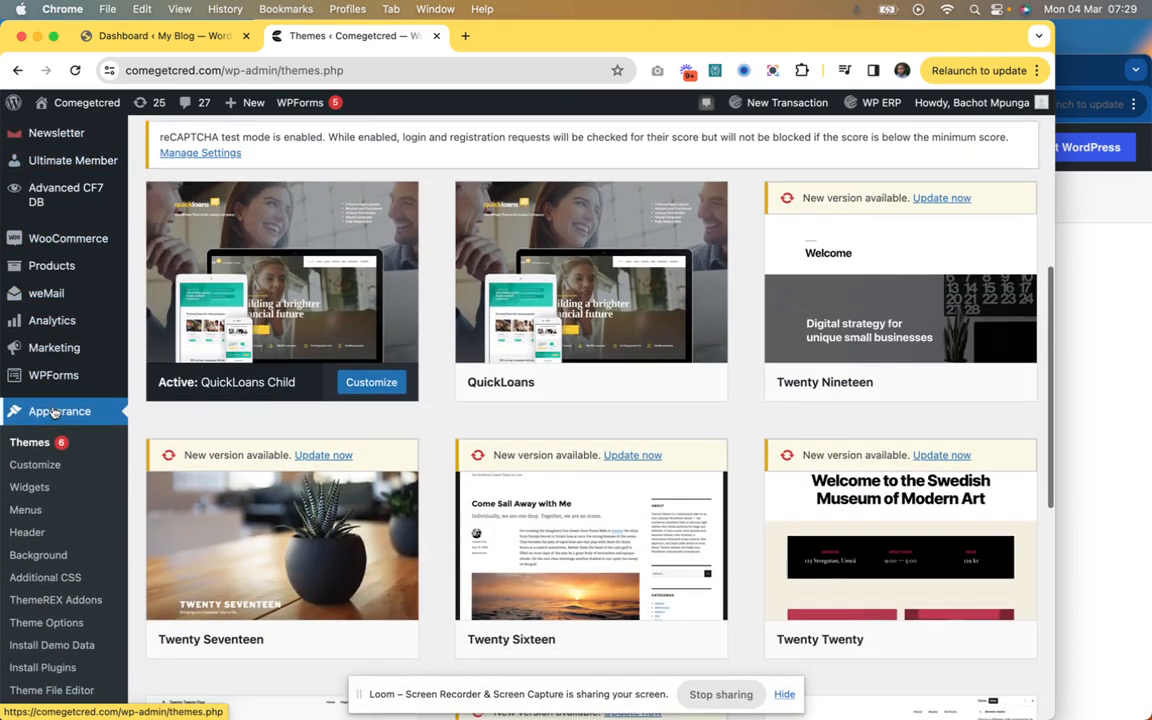
{"action": "left_click", "coordinate": [33, 508]}
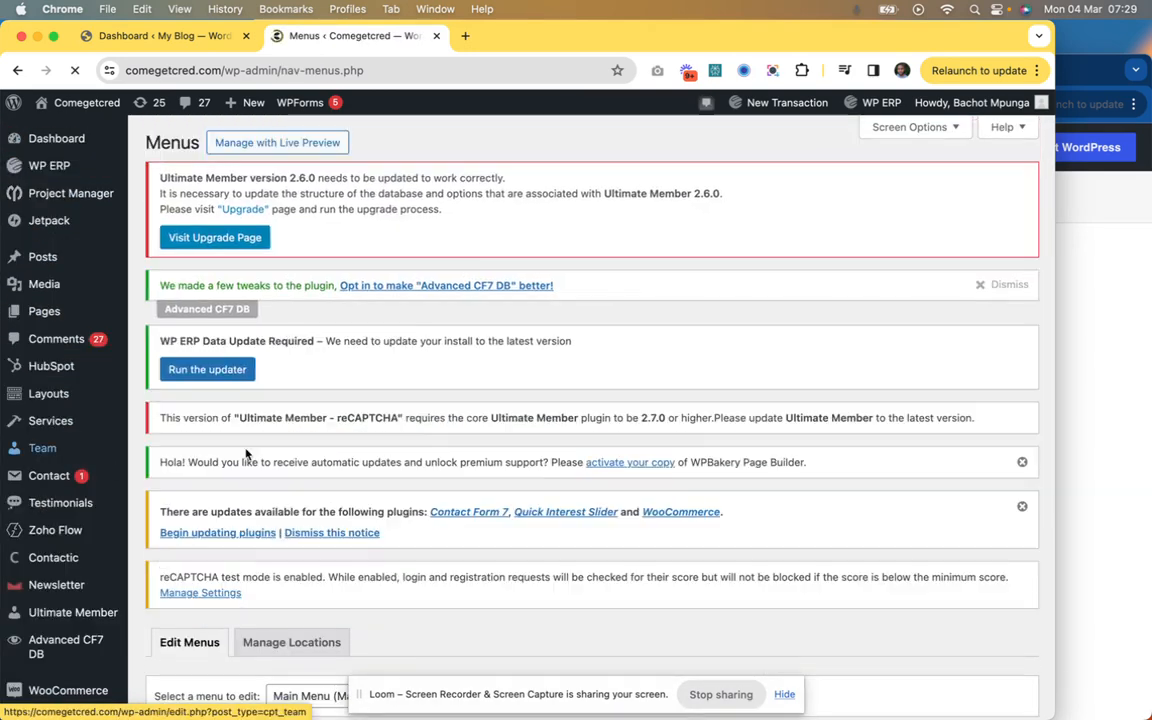
Step: Examine the Main Menu's structure, the pages that can be added and the list of menus available for editing
{"action": "scroll", "coordinate": [246, 455], "scroll_direction": "down", "scroll_amount": 7}
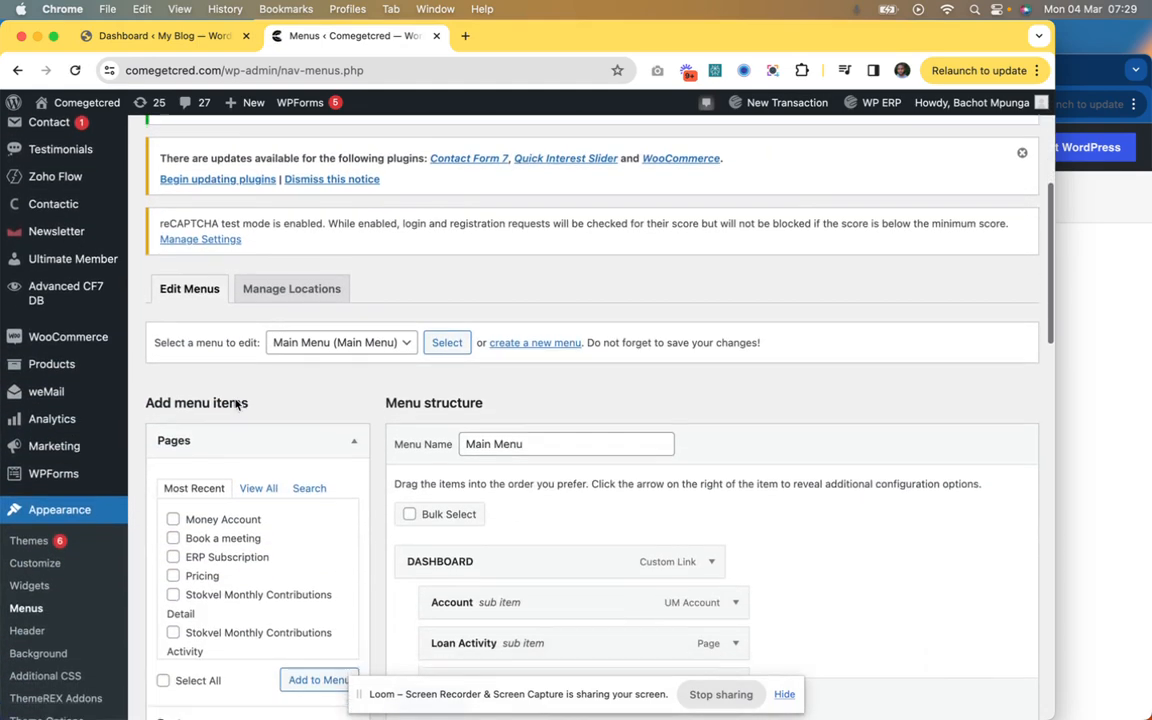
{"action": "scroll", "coordinate": [237, 404], "scroll_direction": "down", "scroll_amount": 5}
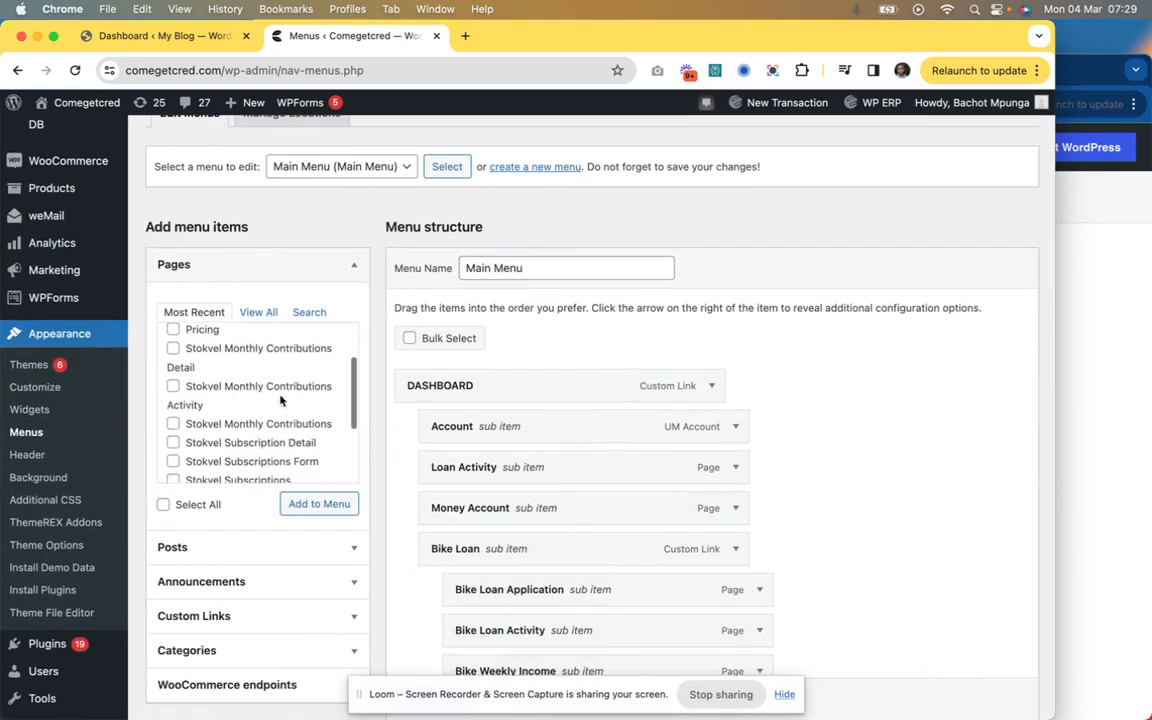
{"action": "scroll", "coordinate": [408, 340], "scroll_direction": "up", "scroll_amount": 1}
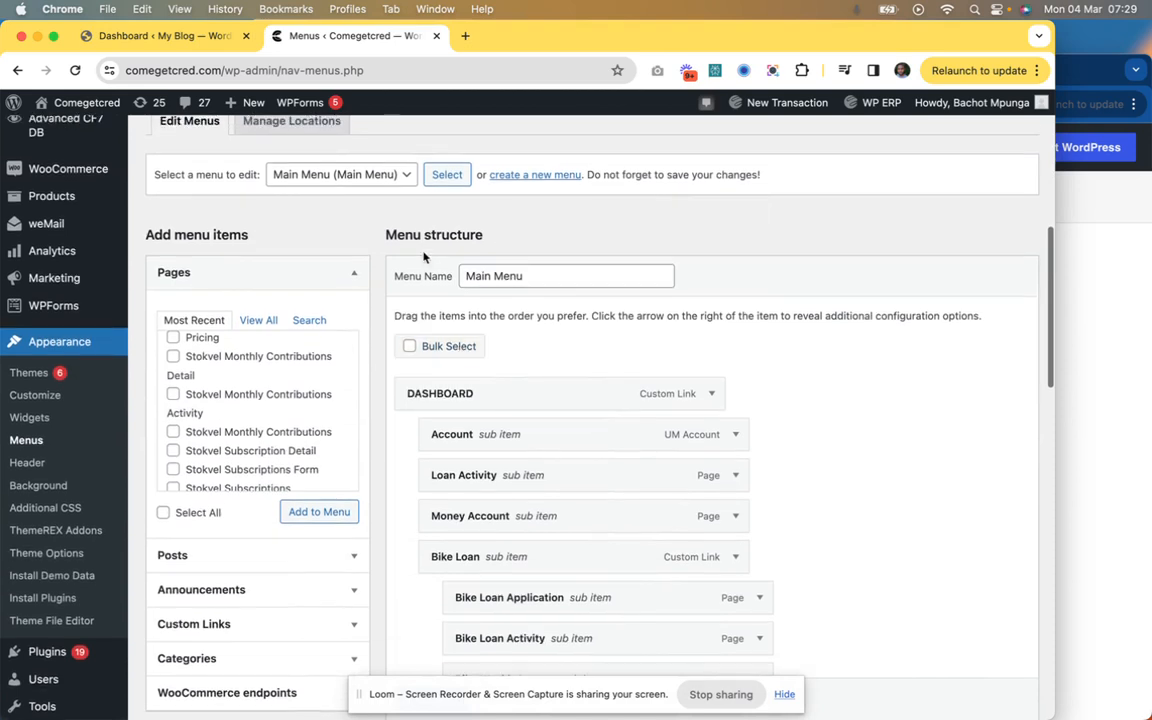
{"action": "scroll", "coordinate": [380, 235], "scroll_direction": "up", "scroll_amount": 2}
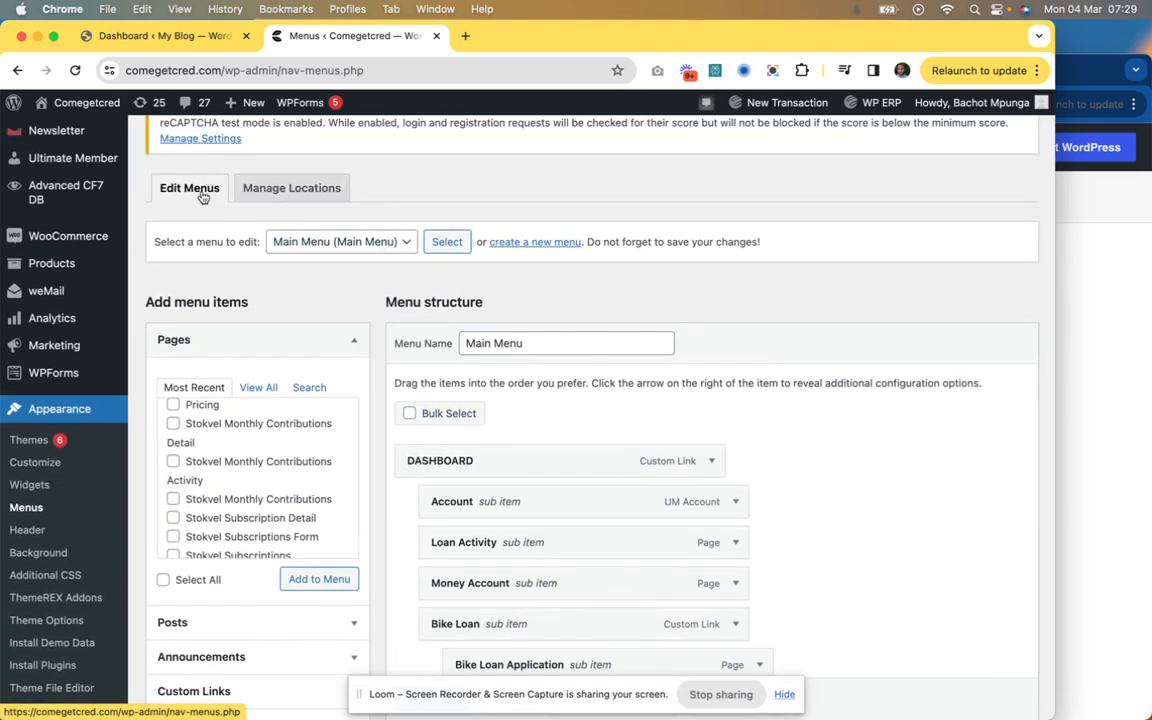
{"action": "left_click", "coordinate": [335, 241]}
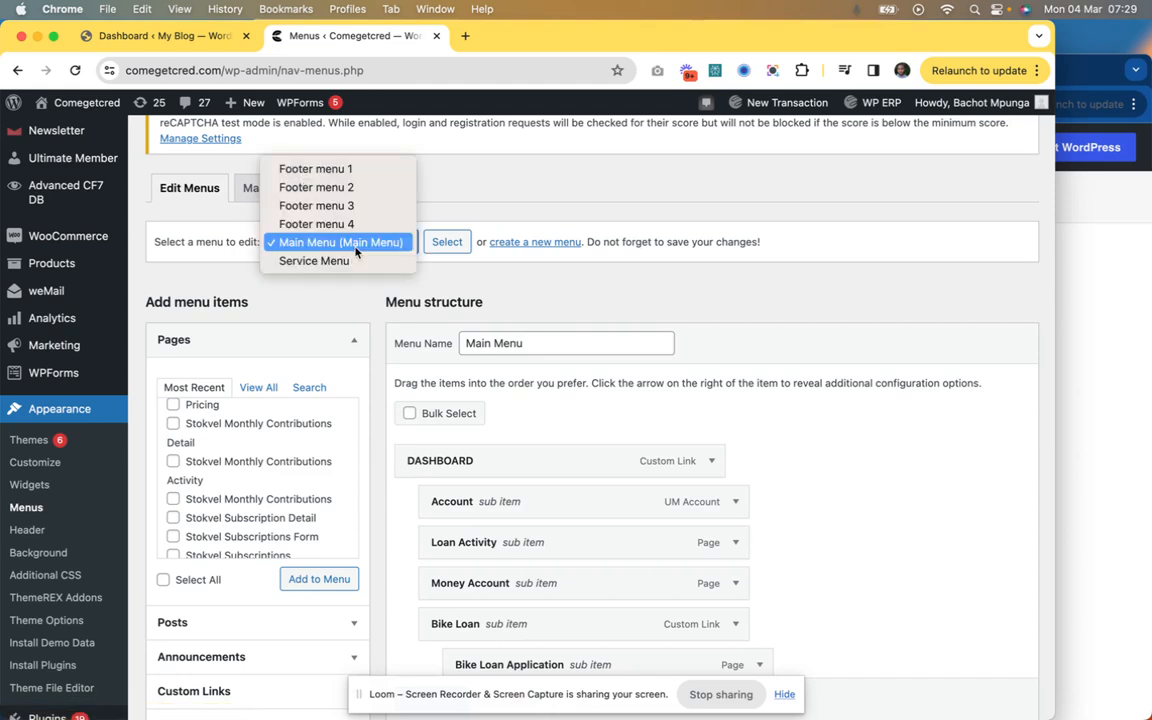
{"action": "left_click", "coordinate": [360, 314]}
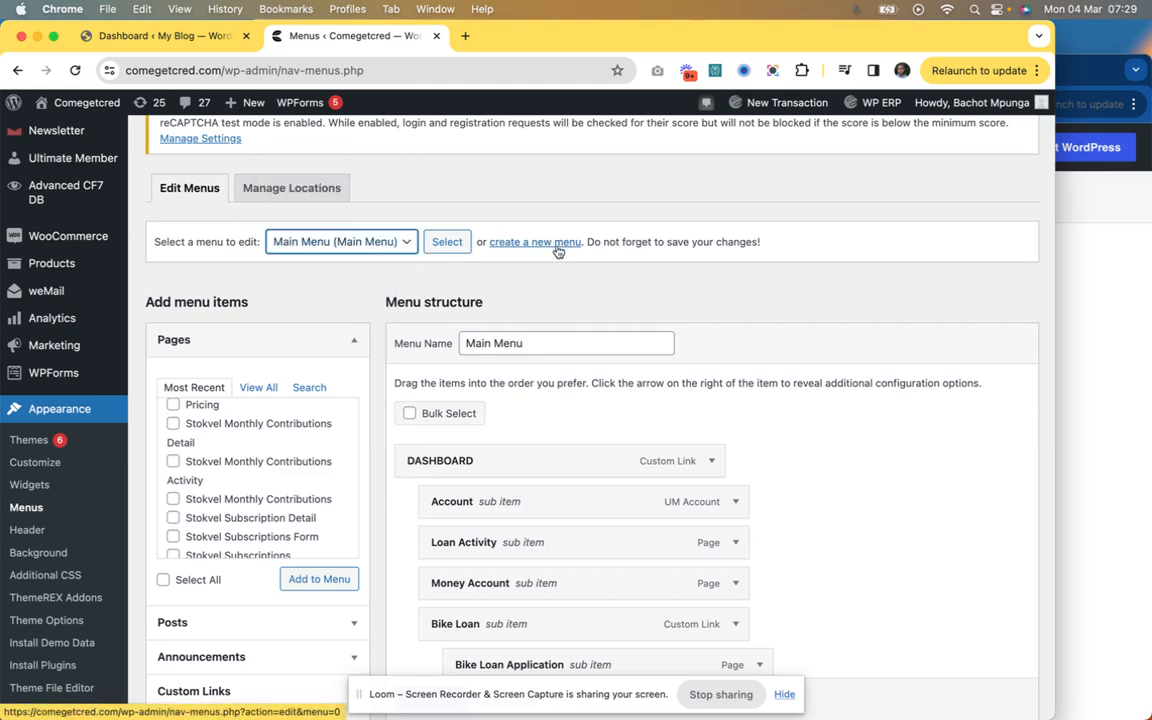
Step: Open the Comegetcred live site in a new tab and examine the submenus of its header menu
{"action": "left_click", "coordinate": [402, 201]}
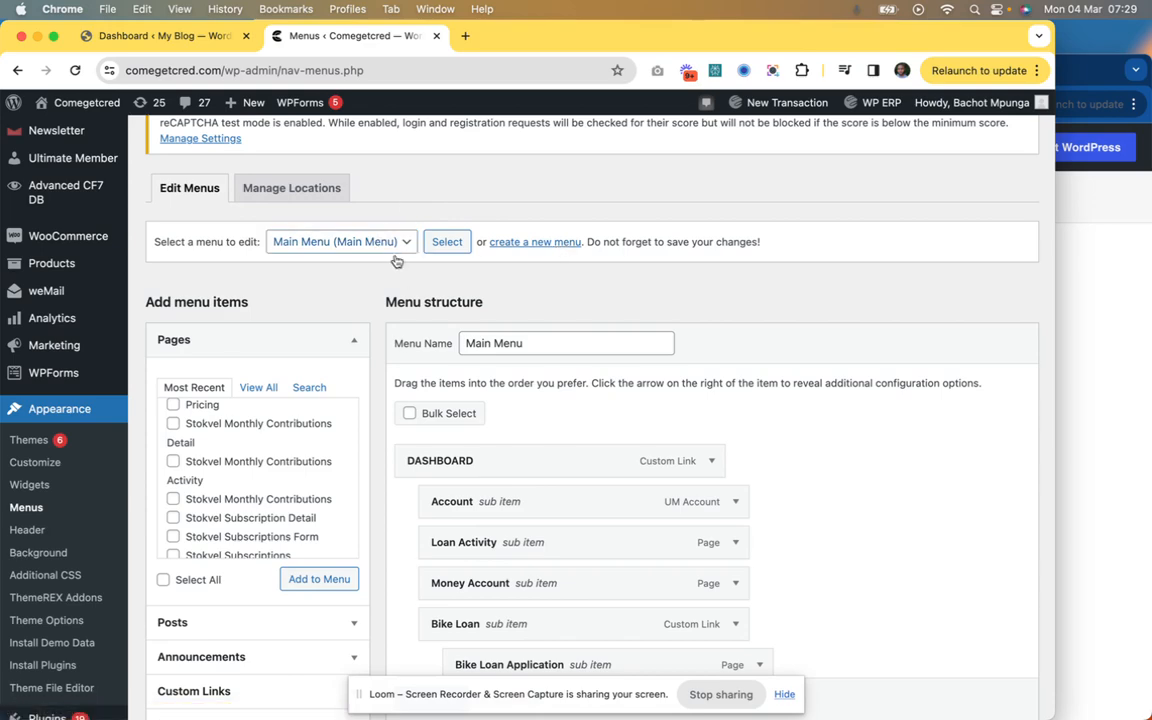
{"action": "scroll", "coordinate": [394, 342], "scroll_direction": "down", "scroll_amount": 10}
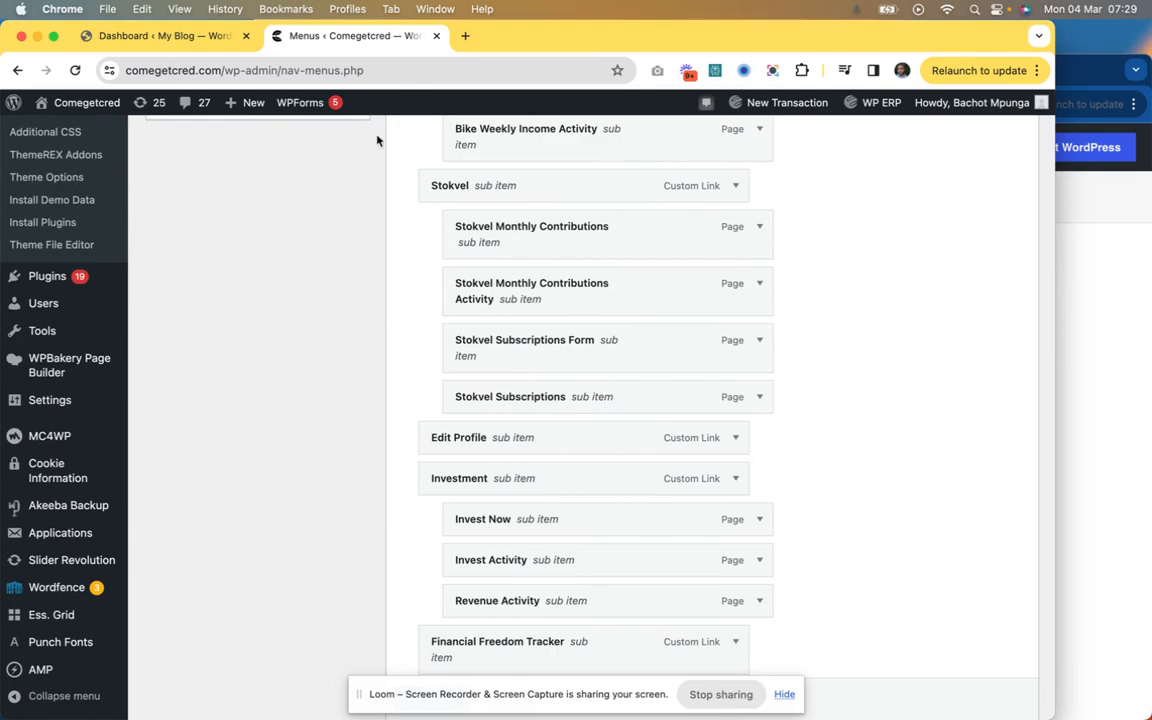
{"action": "scroll", "coordinate": [380, 160], "scroll_direction": "up", "scroll_amount": 15}
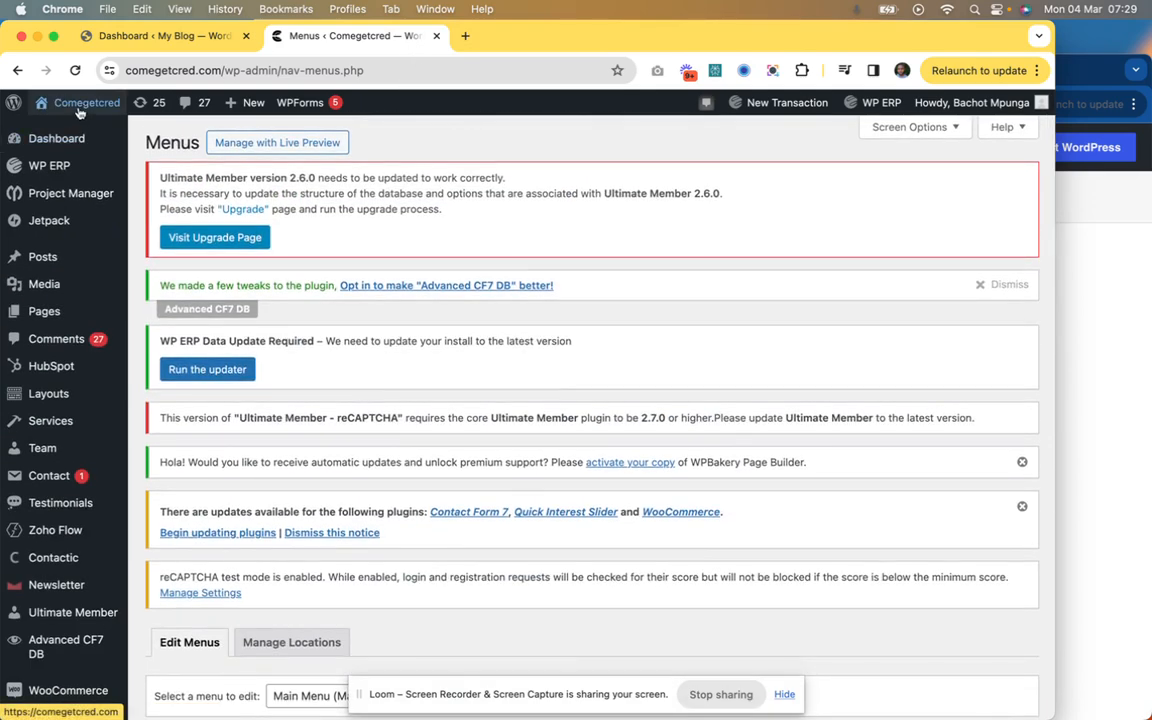
{"action": "right_click", "coordinate": [69, 134]}
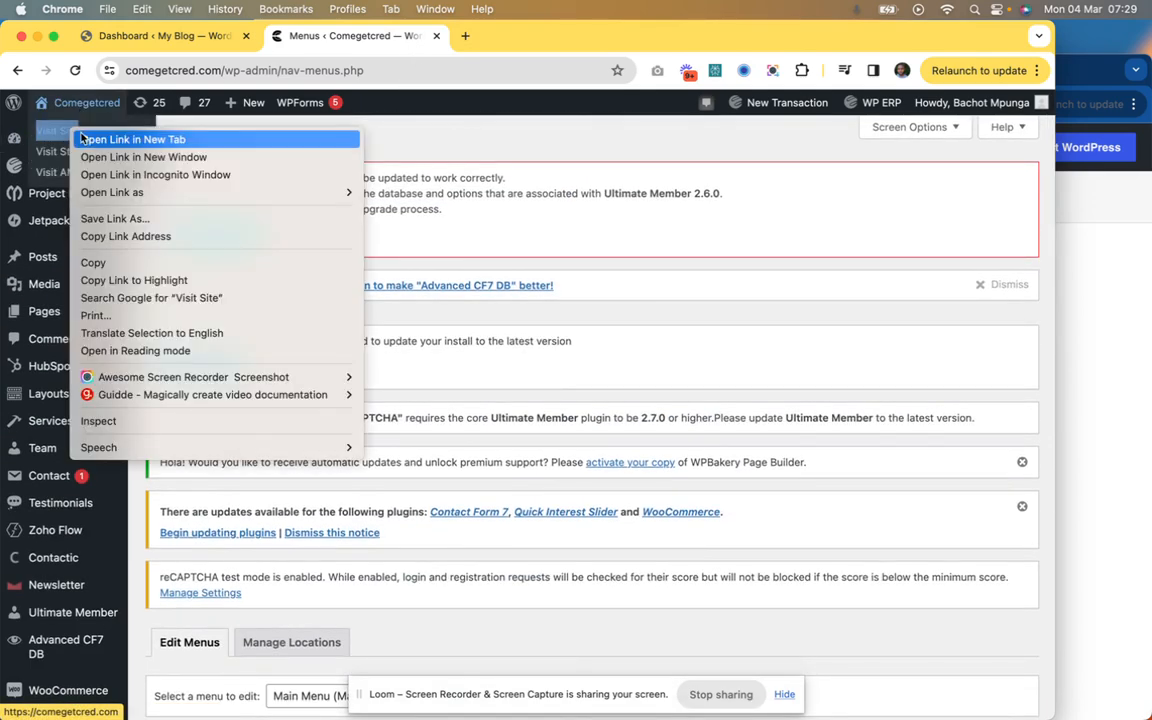
{"action": "left_click", "coordinate": [88, 141]}
{"action": "left_click", "coordinate": [495, 38]}
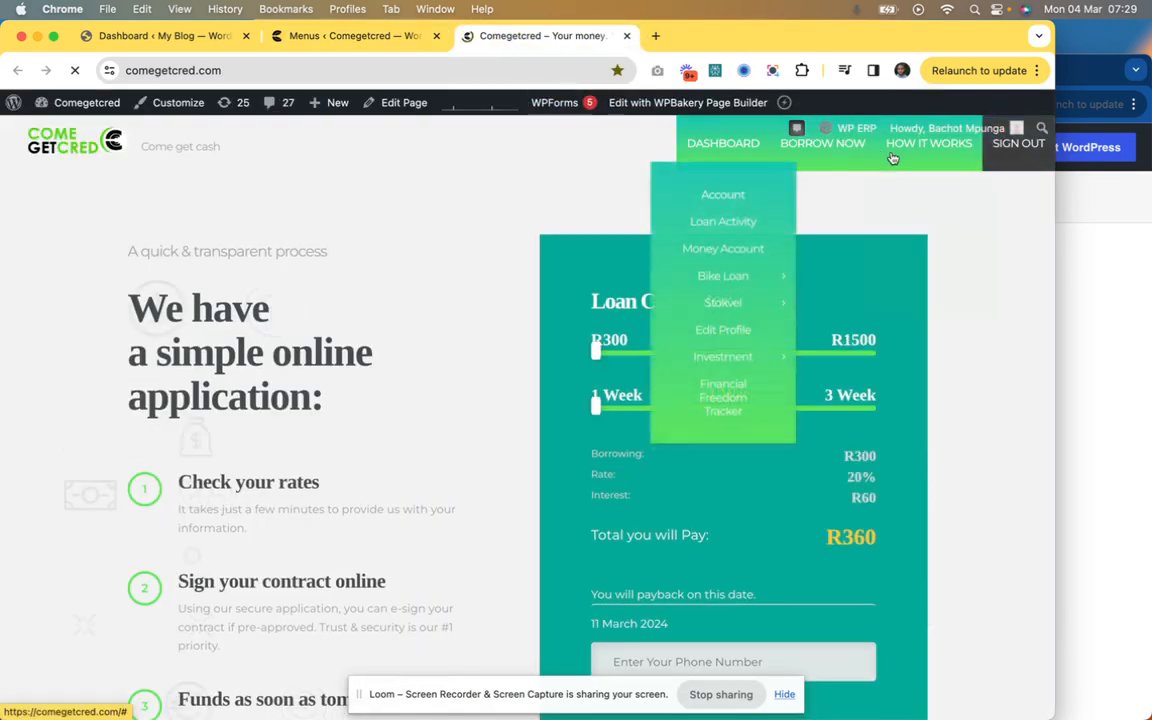
{"action": "mouse_move", "coordinate": [898, 160]}
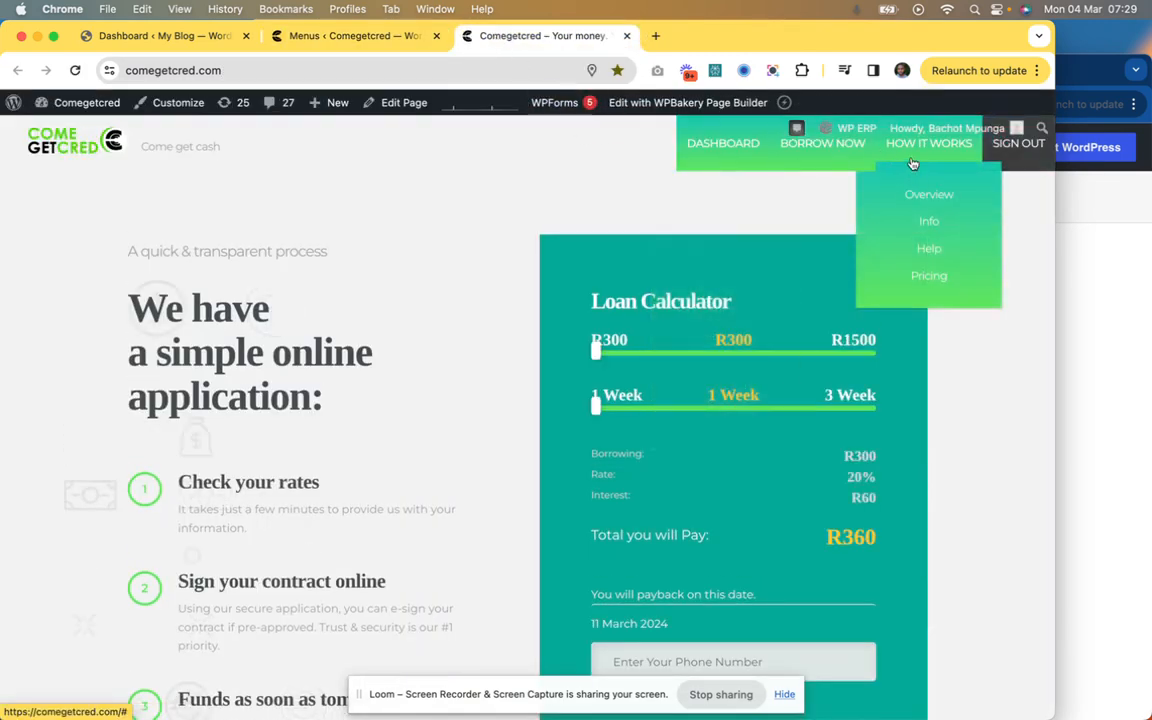
Step: Visit the Overview page from the How It Works submenu and view it down to the footer
{"action": "left_click", "coordinate": [919, 197]}
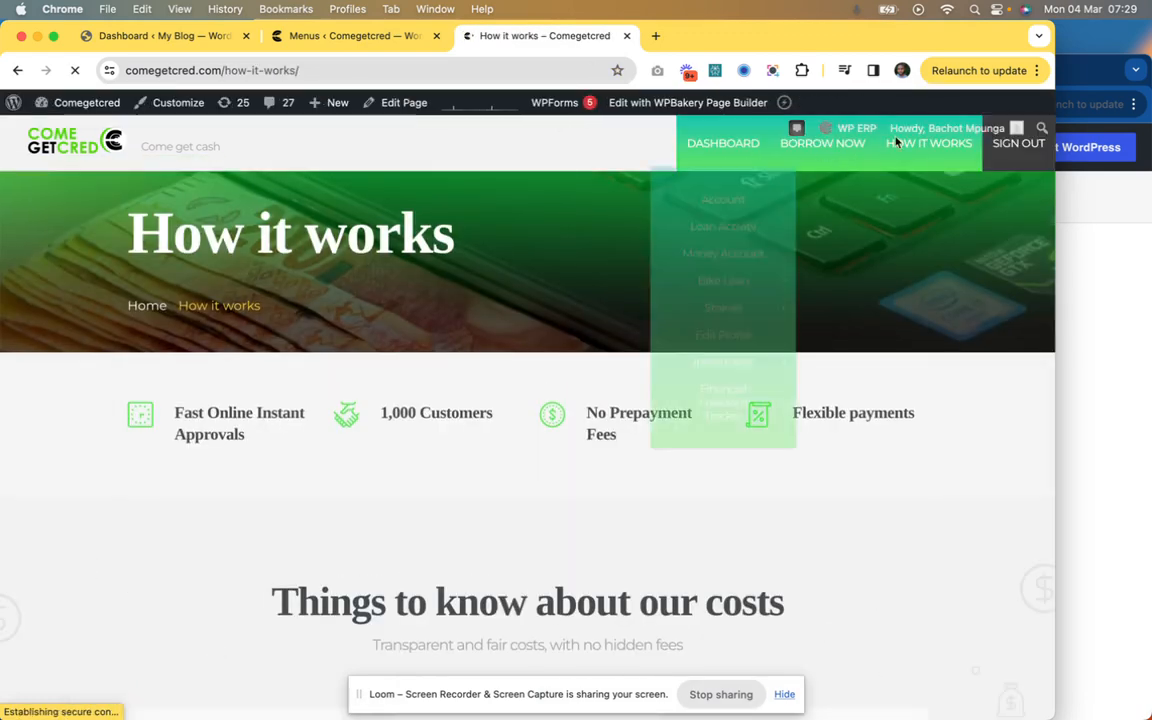
{"action": "mouse_move", "coordinate": [697, 352]}
{"action": "scroll", "coordinate": [698, 349], "scroll_direction": "down", "scroll_amount": 10}
{"action": "scroll", "coordinate": [698, 350], "scroll_direction": "down", "scroll_amount": 15}
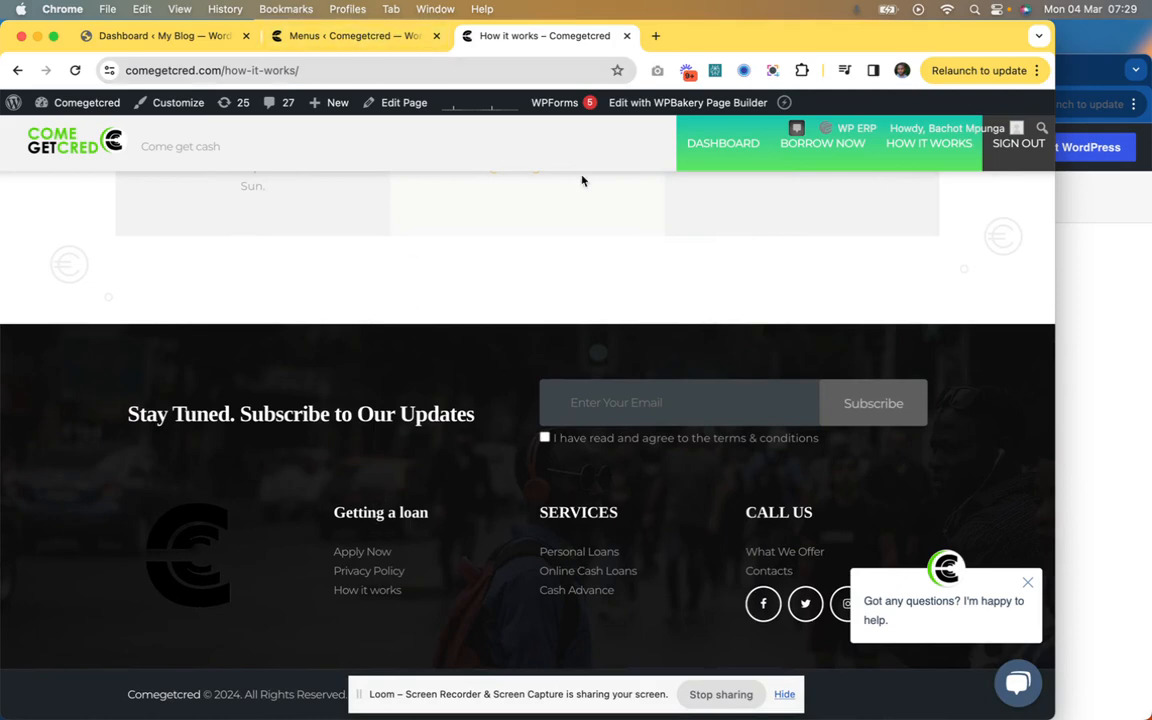
Step: Load Footer menu 2 on the Menus page, leaving without saving, and compare its items with the live site's footer links
{"action": "left_click", "coordinate": [400, 37]}
{"action": "scroll", "coordinate": [372, 276], "scroll_direction": "down", "scroll_amount": 10}
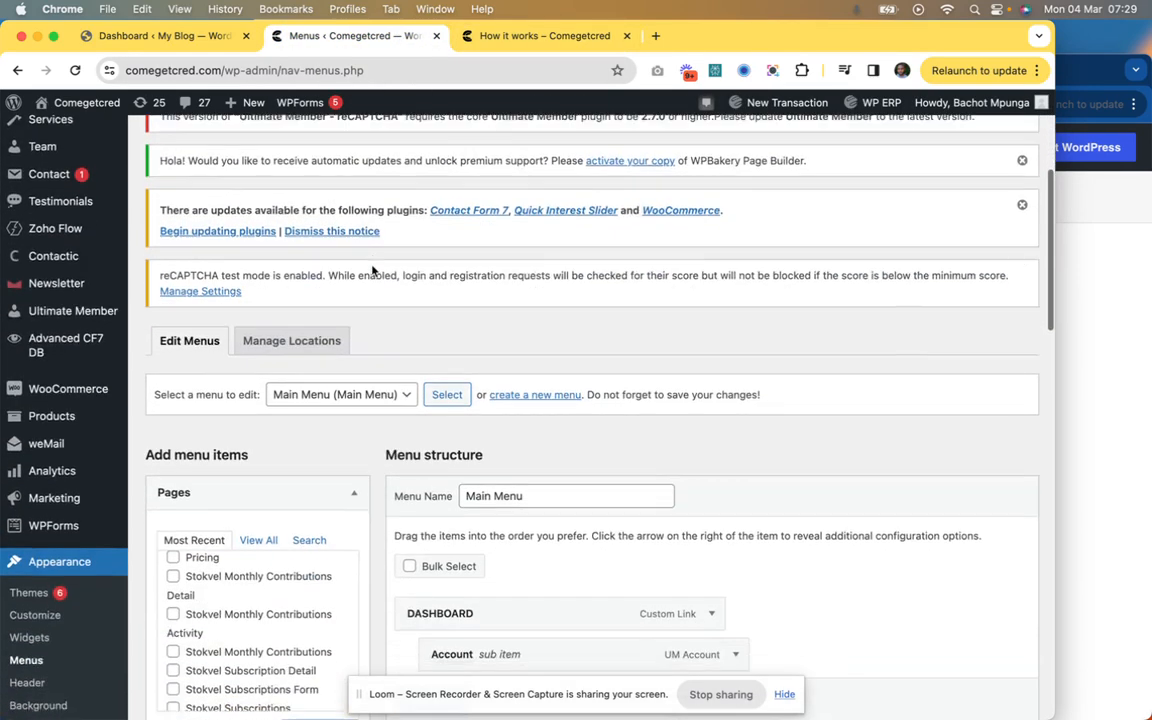
{"action": "left_click", "coordinate": [354, 232]}
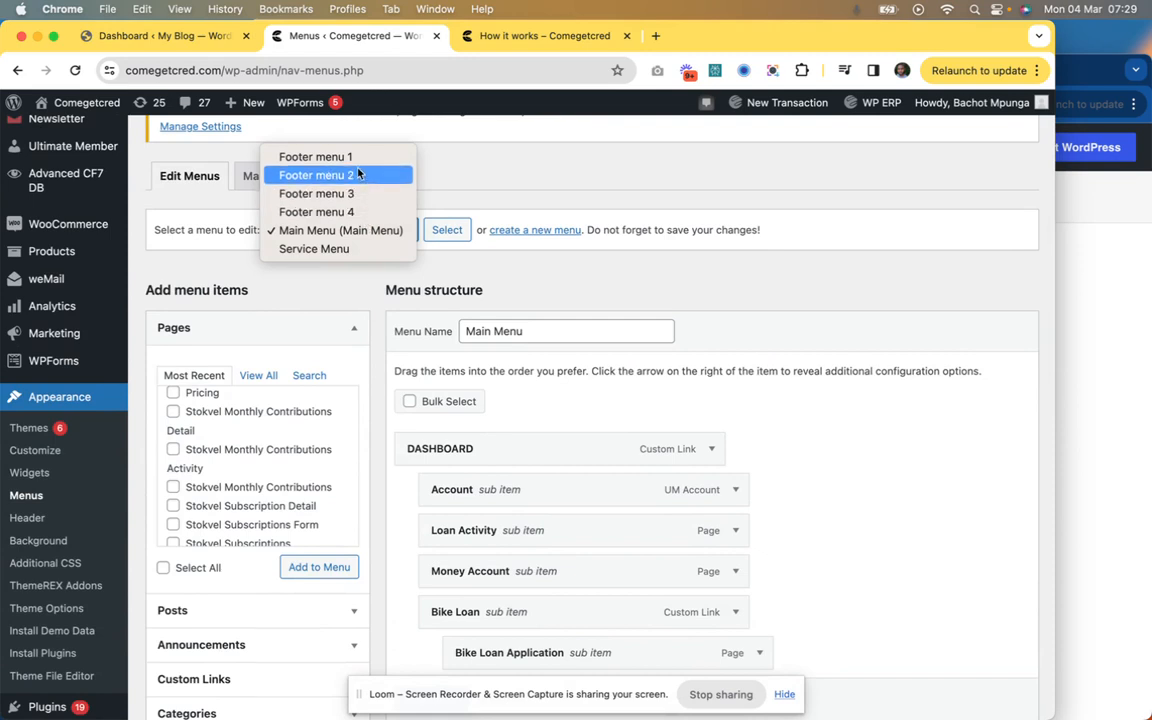
{"action": "left_click", "coordinate": [351, 178]}
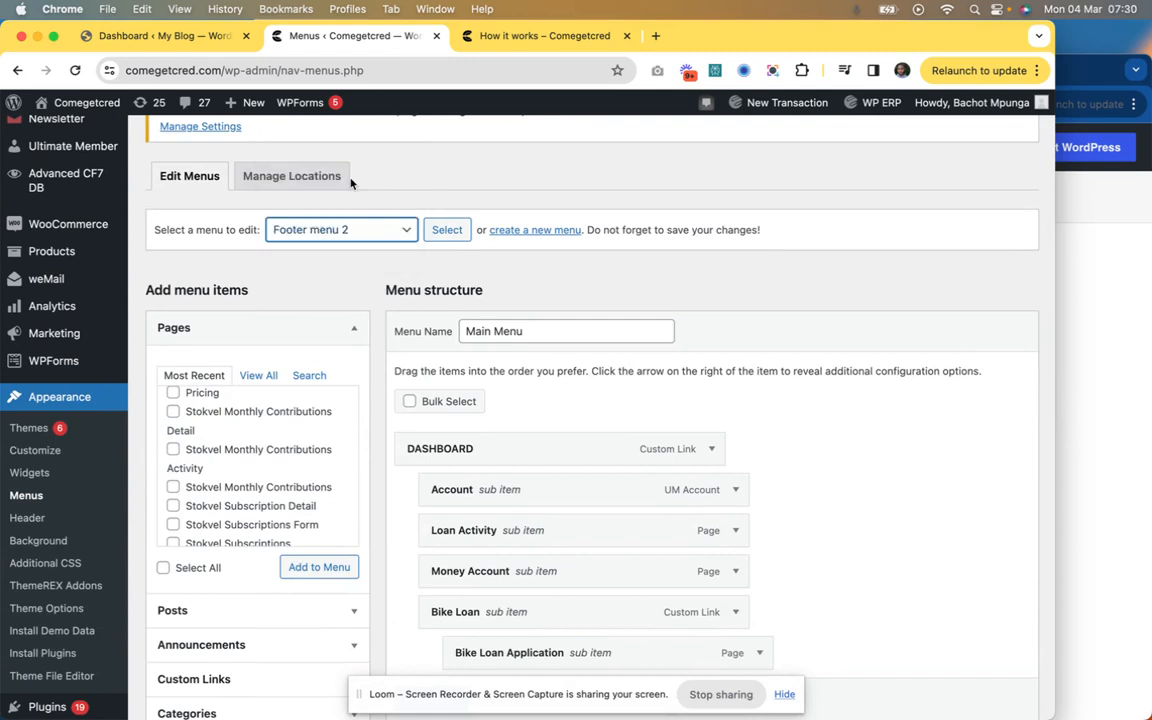
{"action": "left_click", "coordinate": [448, 232]}
{"action": "left_click", "coordinate": [620, 298]}
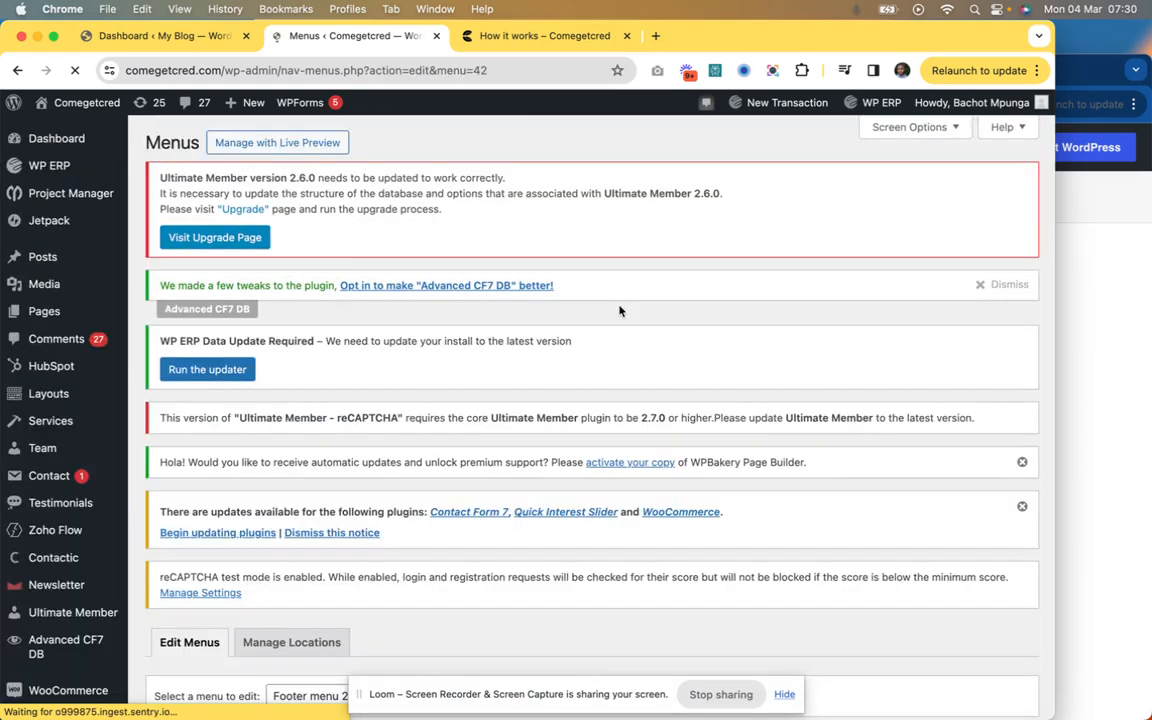
{"action": "scroll", "coordinate": [619, 310], "scroll_direction": "down", "scroll_amount": 10}
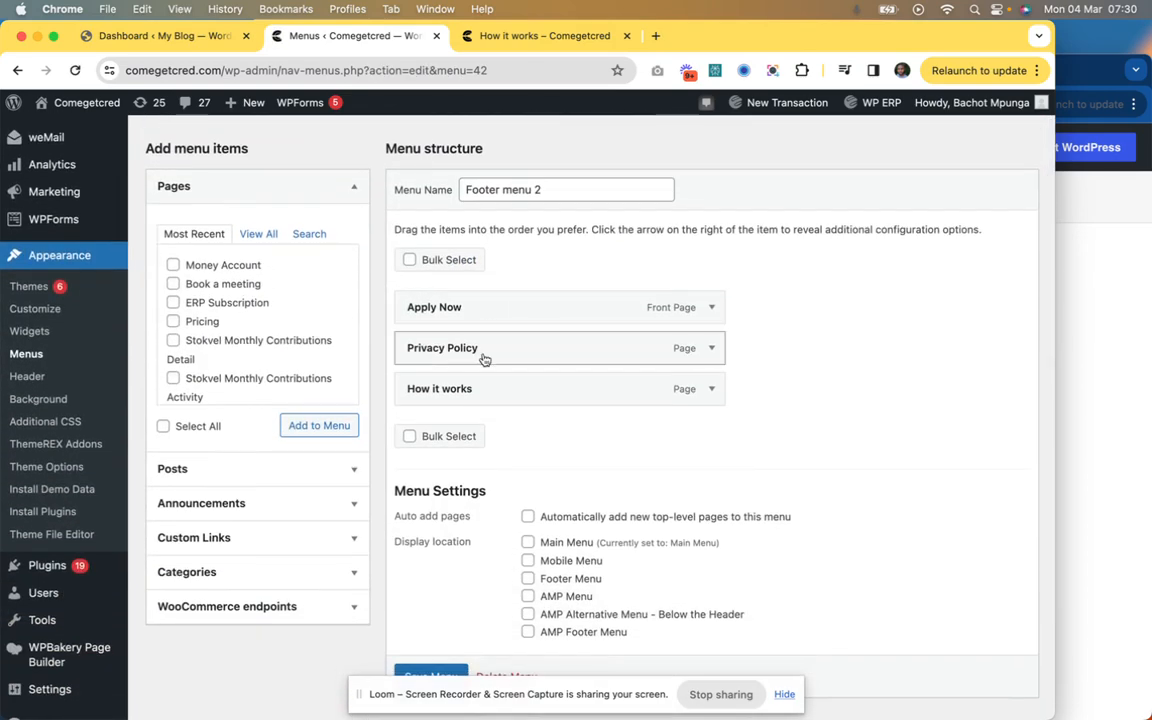
{"action": "left_click", "coordinate": [517, 44]}
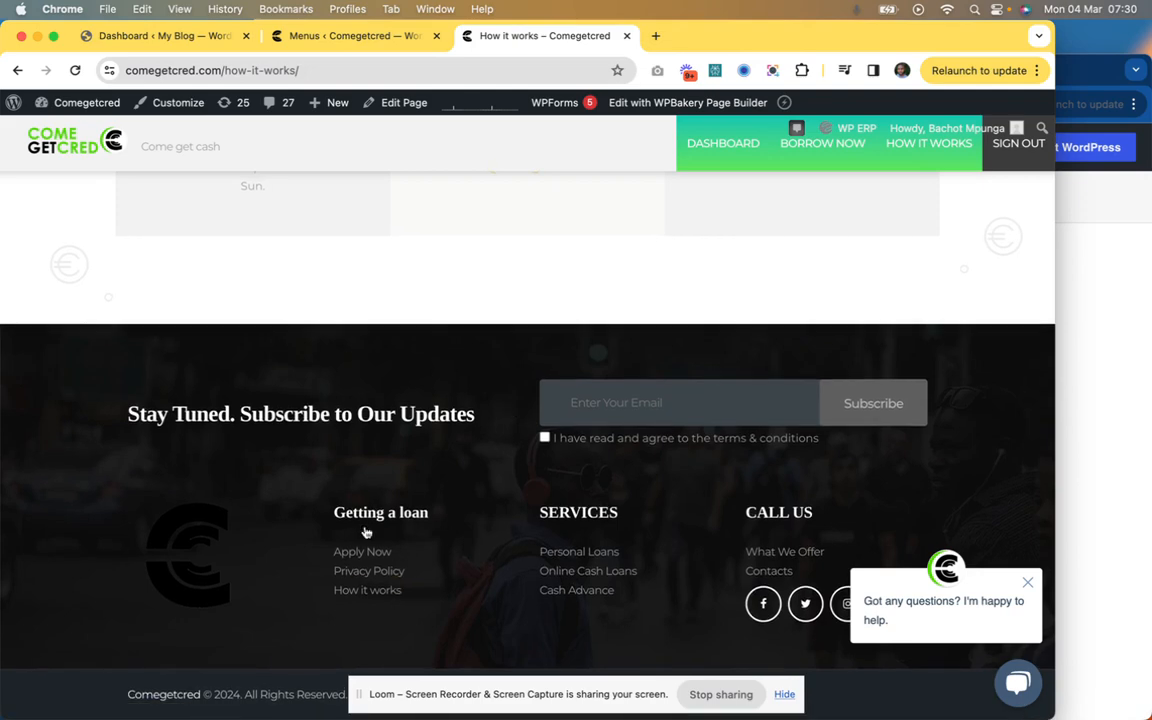
{"action": "left_click", "coordinate": [386, 36]}
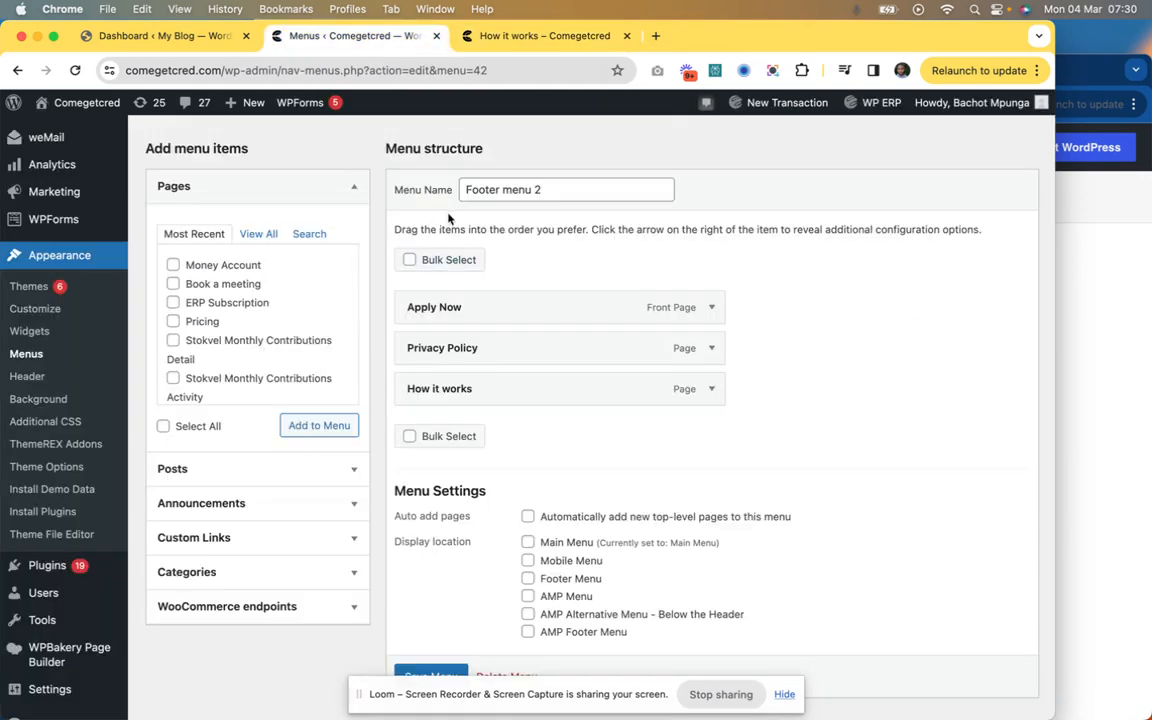
Step: Load Footer menu 1 for editing, leaving without saving, and compare its structure with the live site's footer
{"action": "scroll", "coordinate": [446, 222], "scroll_direction": "up", "scroll_amount": 2}
{"action": "left_click", "coordinate": [370, 161]}
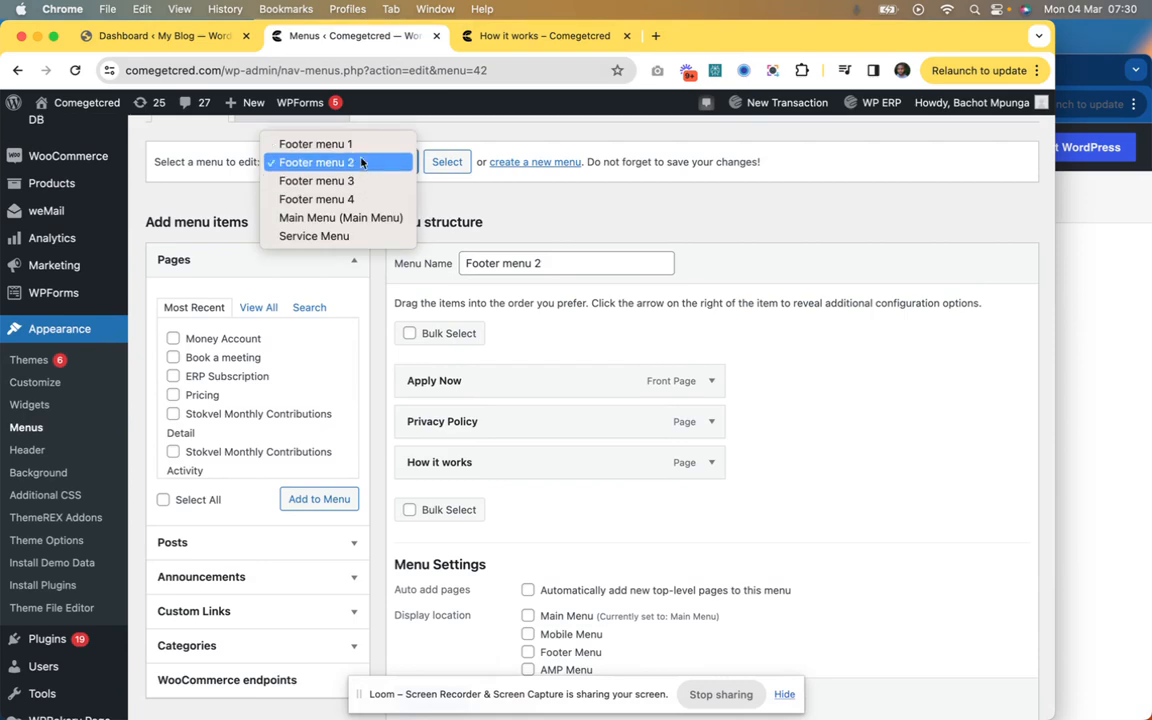
{"action": "left_click", "coordinate": [362, 143]}
{"action": "left_click", "coordinate": [445, 166]}
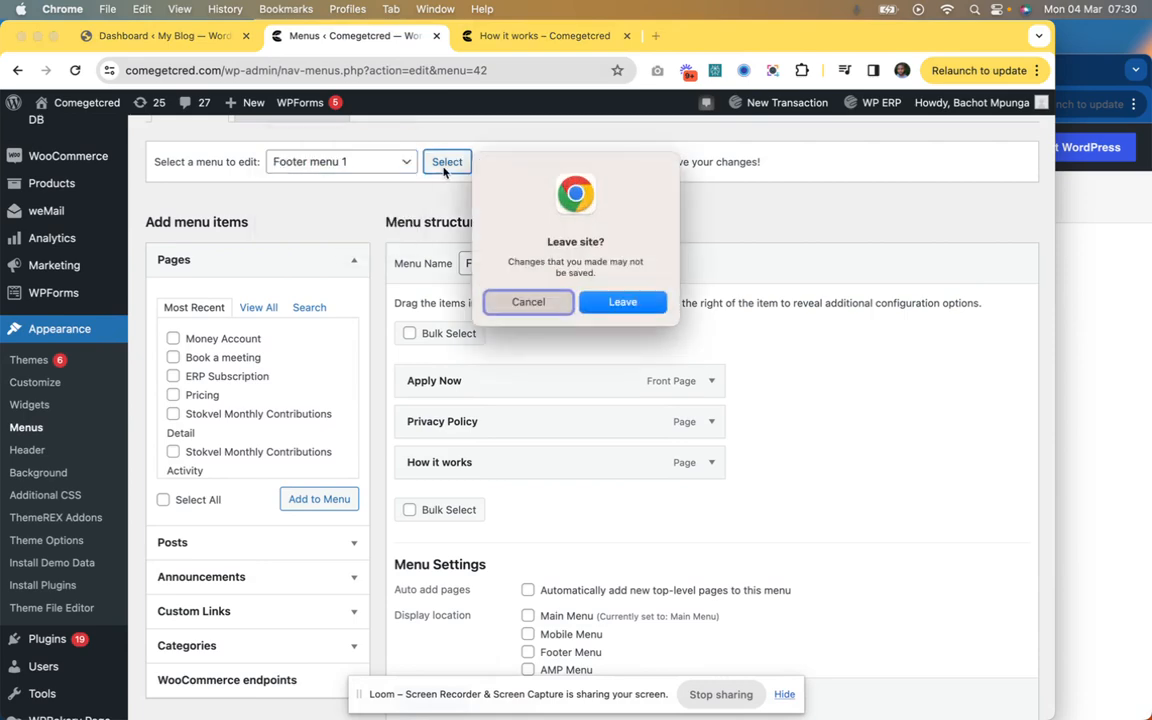
{"action": "left_click", "coordinate": [621, 303]}
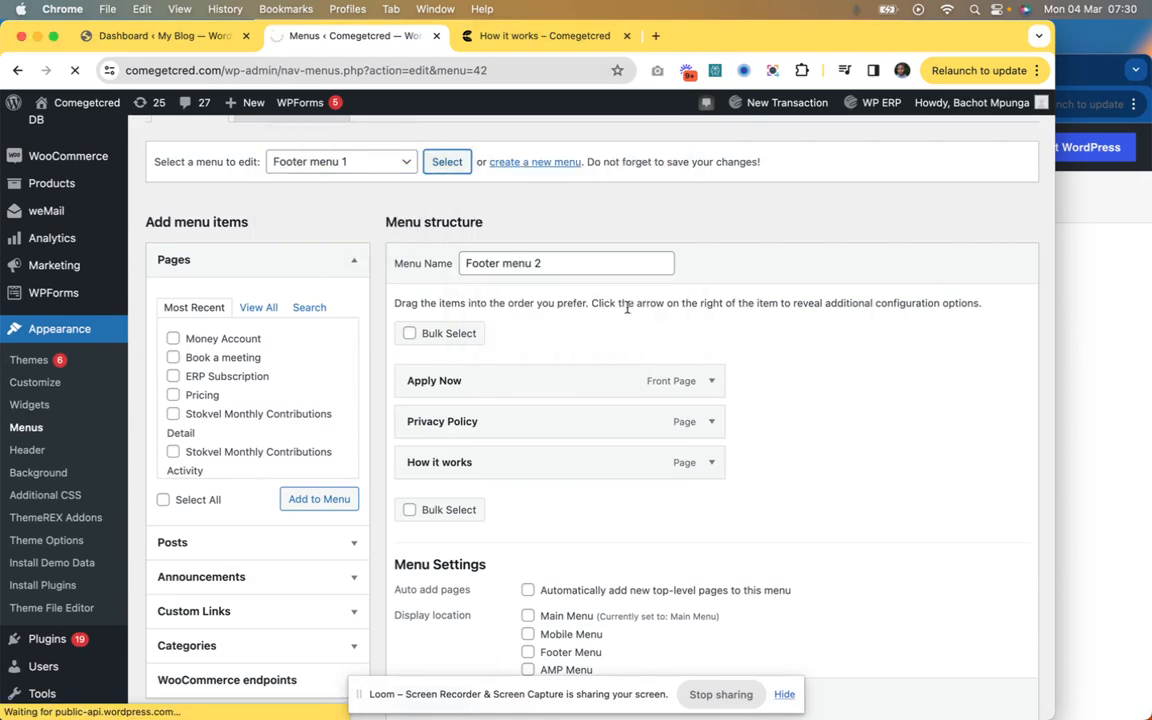
{"action": "scroll", "coordinate": [627, 308], "scroll_direction": "down", "scroll_amount": 10}
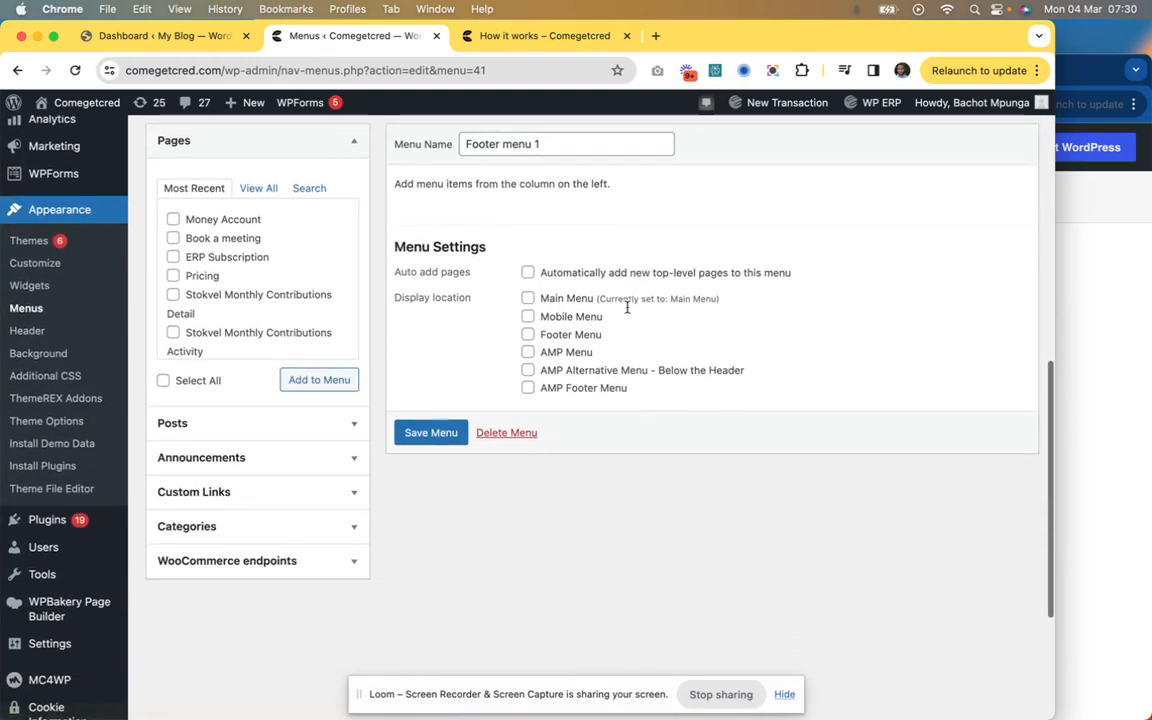
{"action": "scroll", "coordinate": [627, 308], "scroll_direction": "up", "scroll_amount": 1}
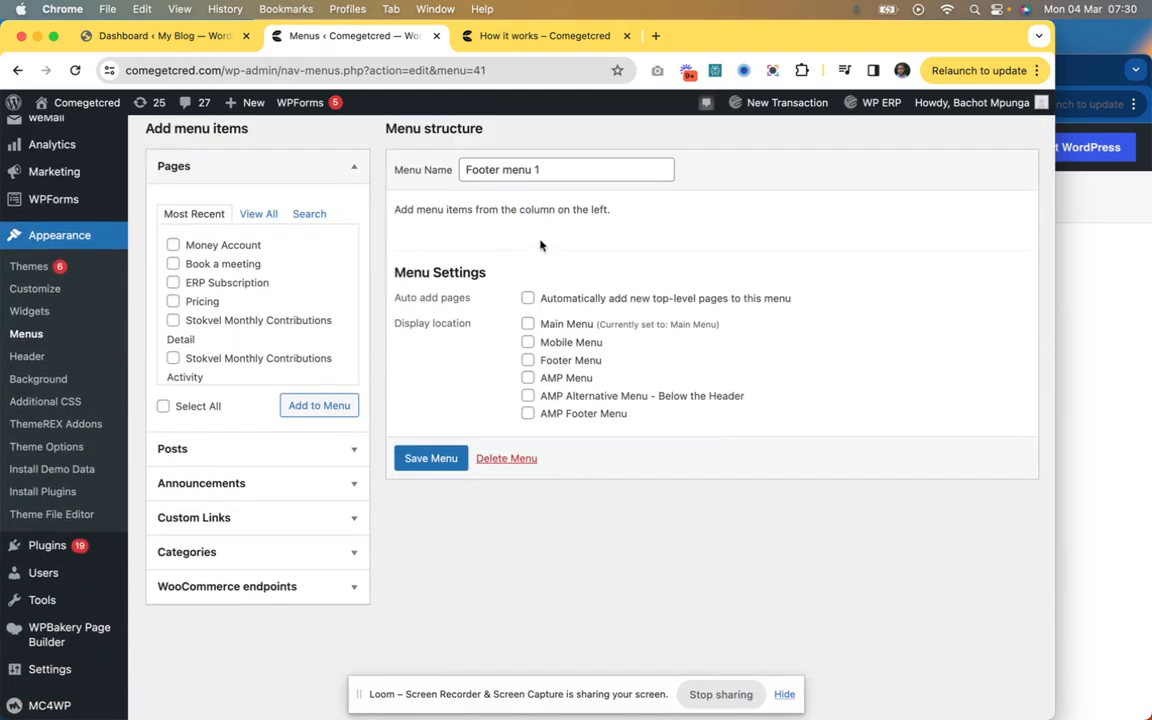
{"action": "left_click", "coordinate": [480, 36]}
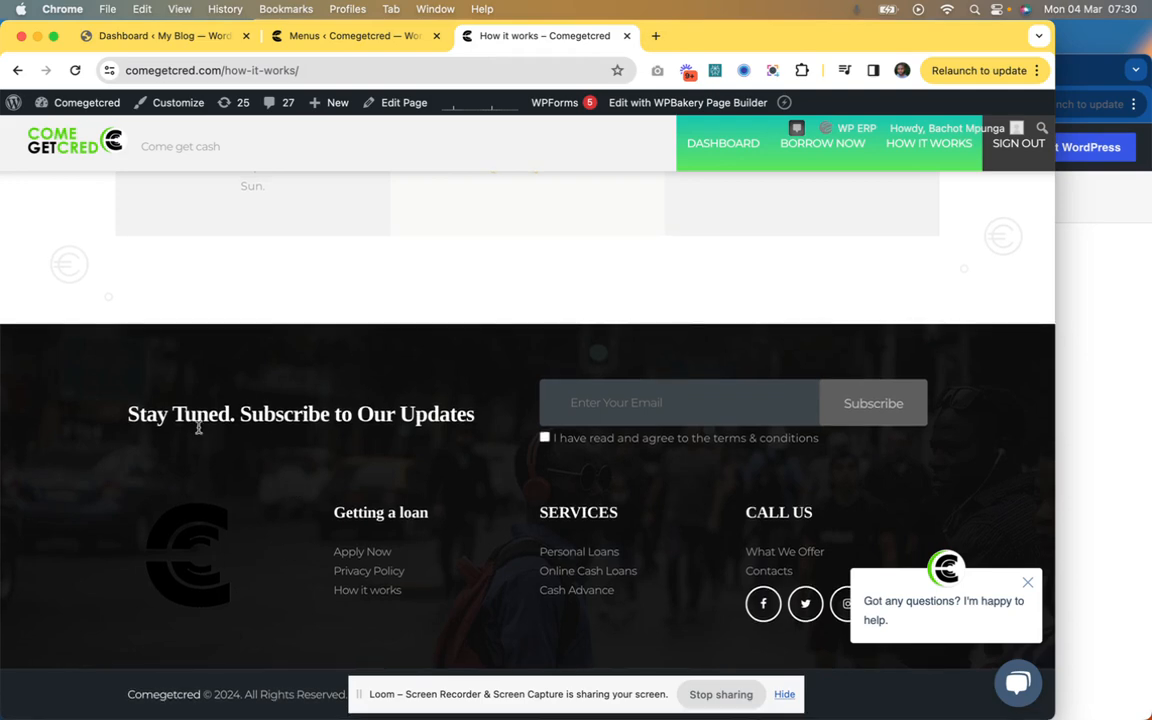
{"action": "left_click", "coordinate": [390, 37]}
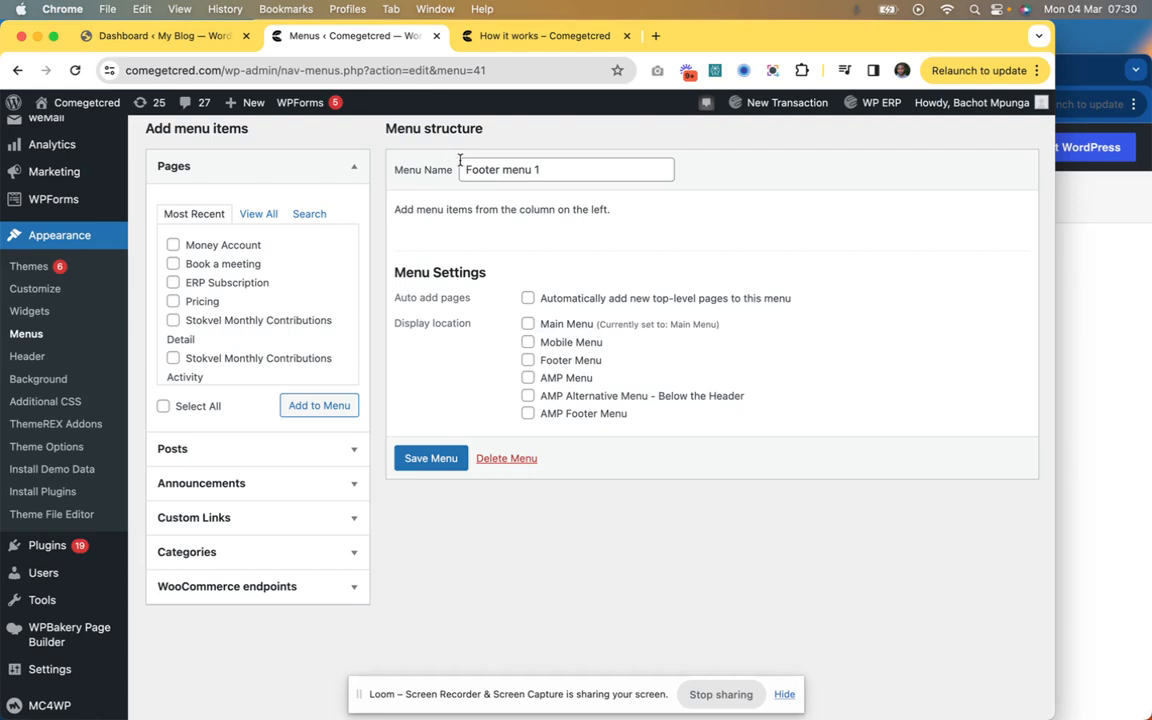
Step: Load Footer menu 3 for editing, compare its items with the live footer's Services links, and review its menu settings
{"action": "scroll", "coordinate": [460, 160], "scroll_direction": "up", "scroll_amount": 3}
{"action": "left_click", "coordinate": [365, 212]}
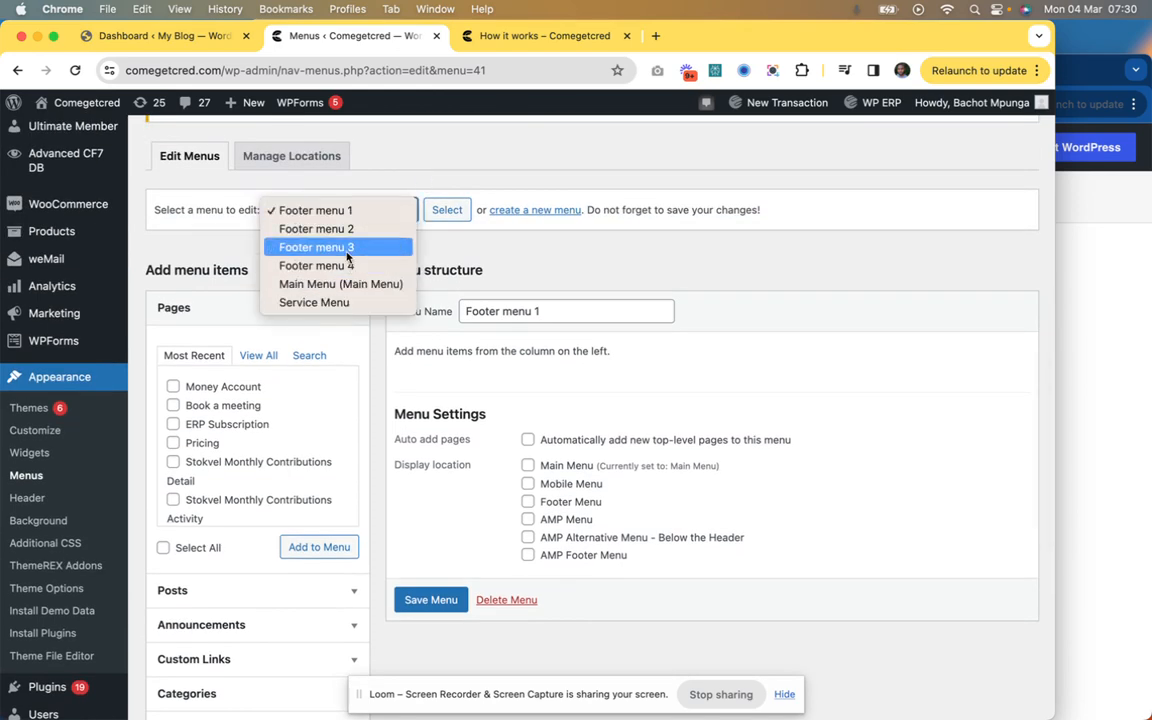
{"action": "left_click", "coordinate": [347, 256]}
{"action": "left_click", "coordinate": [440, 211]}
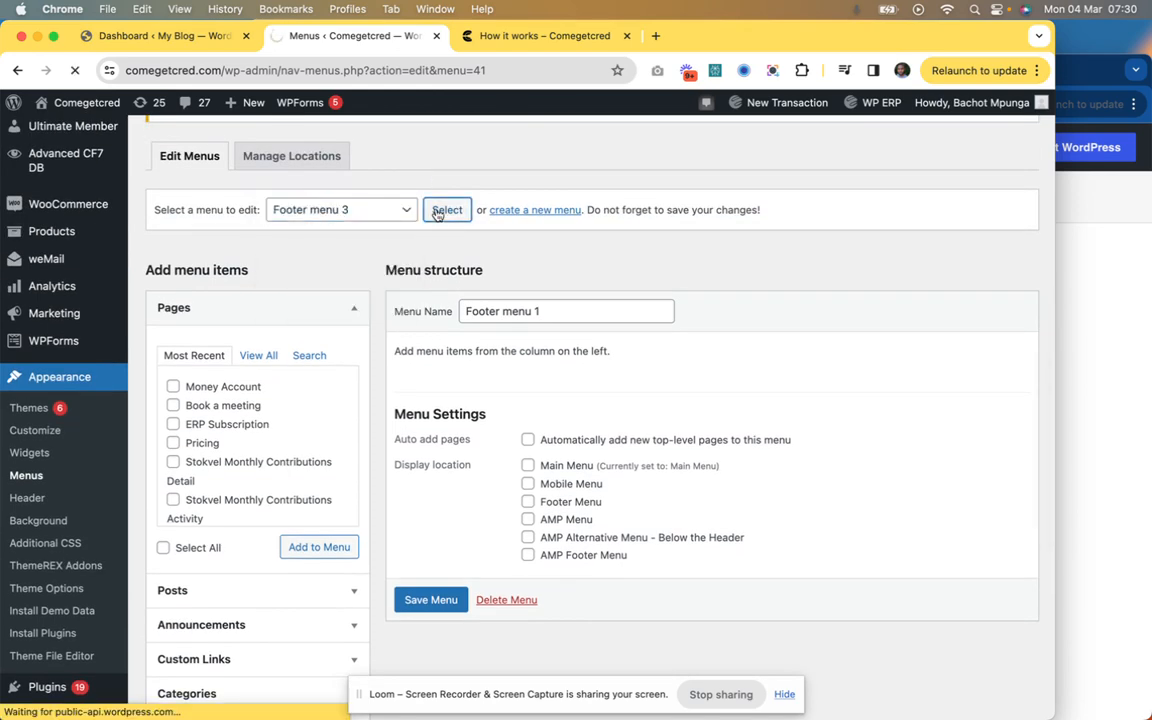
{"action": "scroll", "coordinate": [479, 364], "scroll_direction": "down", "scroll_amount": 10}
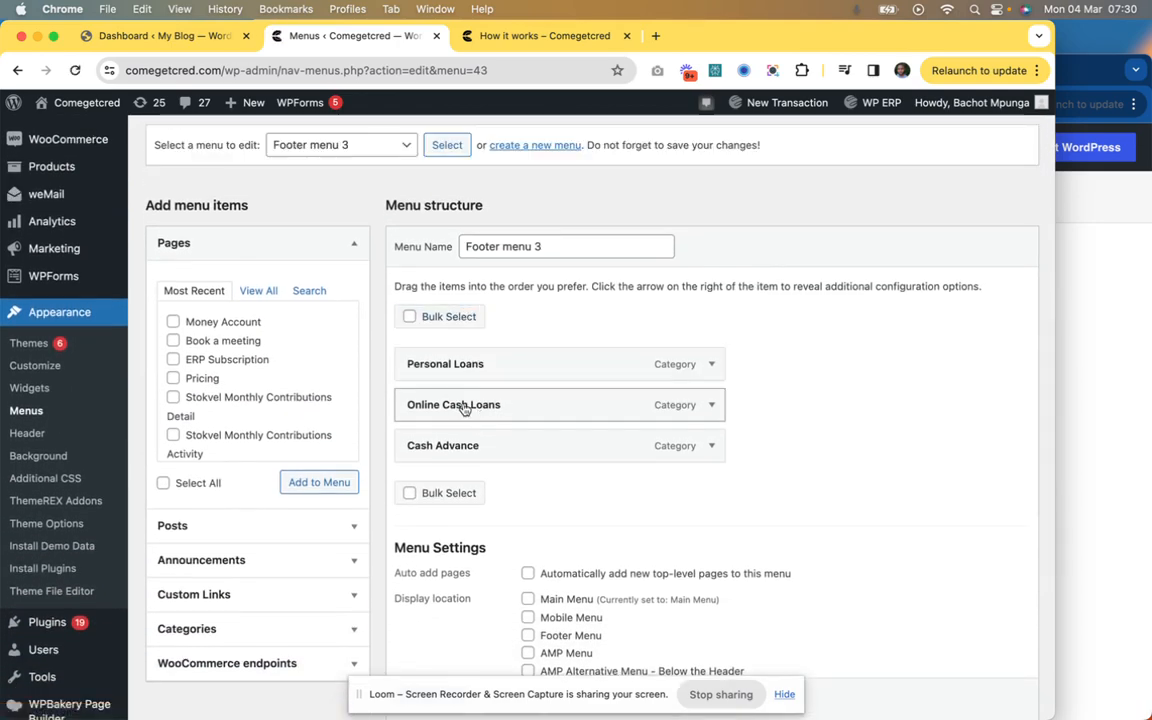
{"action": "left_click", "coordinate": [521, 44]}
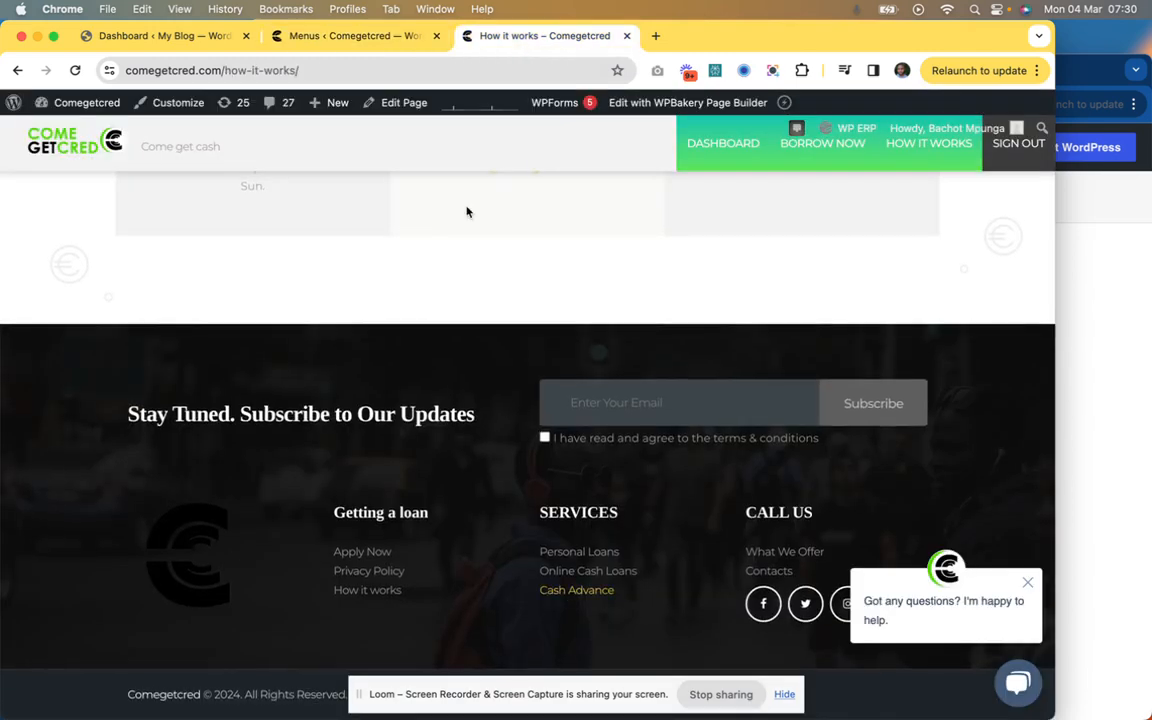
{"action": "left_click", "coordinate": [405, 38]}
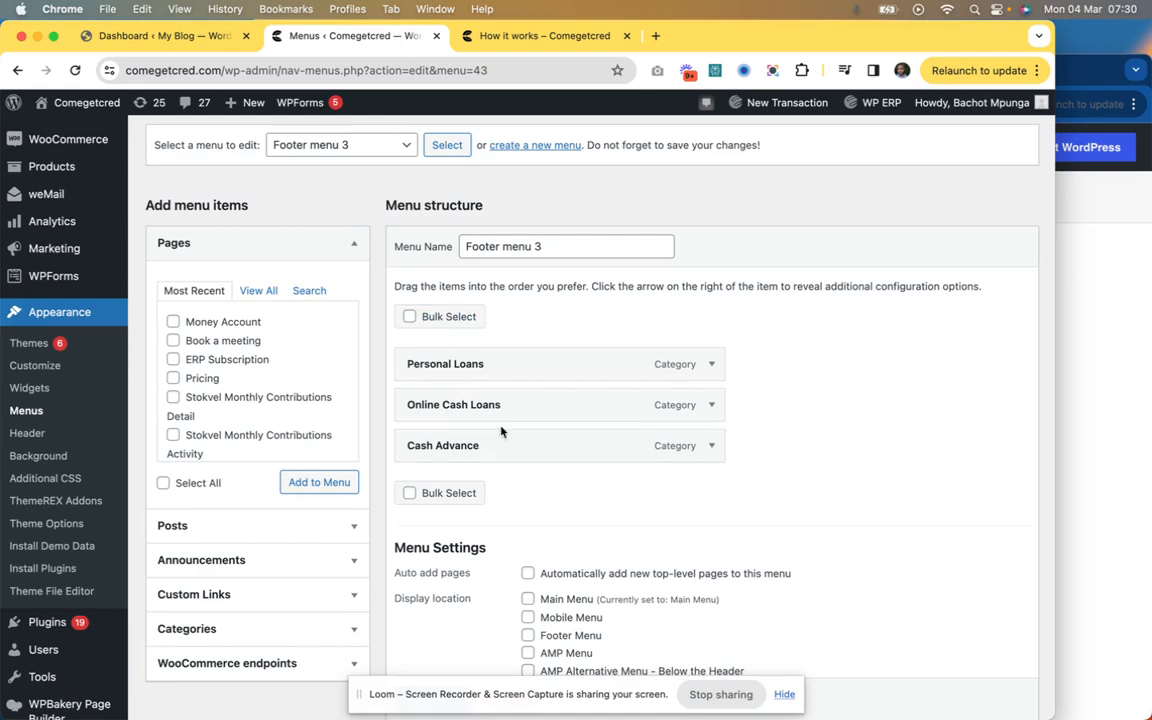
{"action": "scroll", "coordinate": [566, 410], "scroll_direction": "down", "scroll_amount": 2}
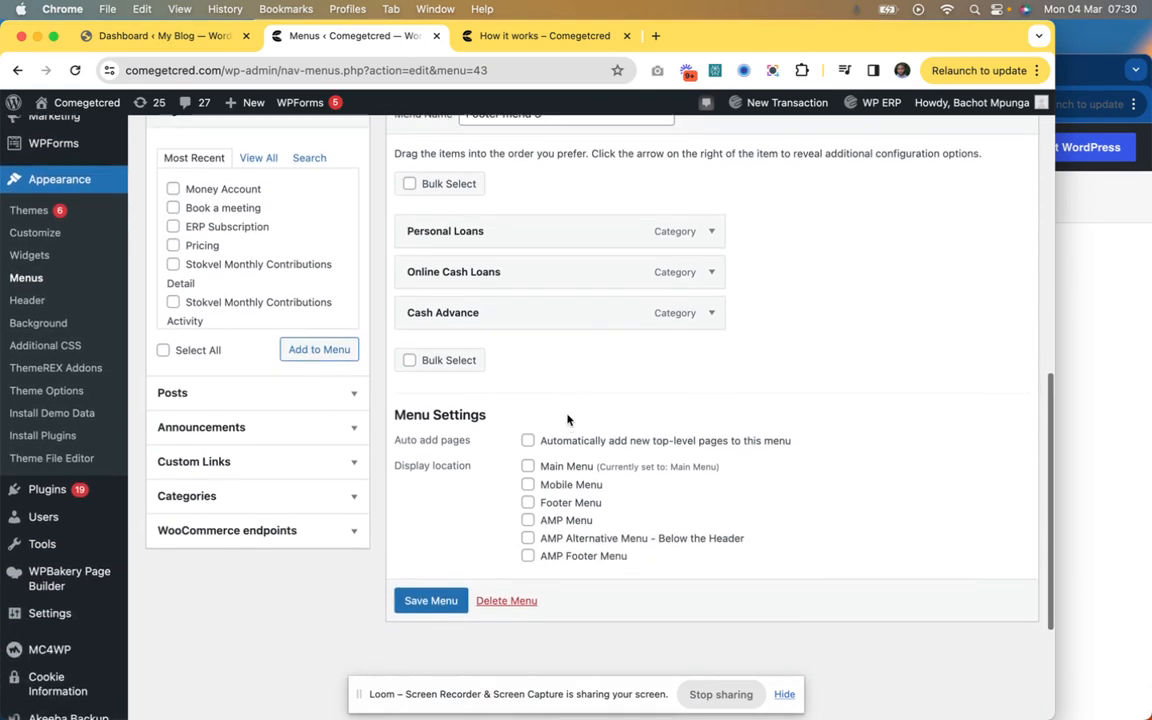
{"action": "scroll", "coordinate": [567, 418], "scroll_direction": "up", "scroll_amount": 2}
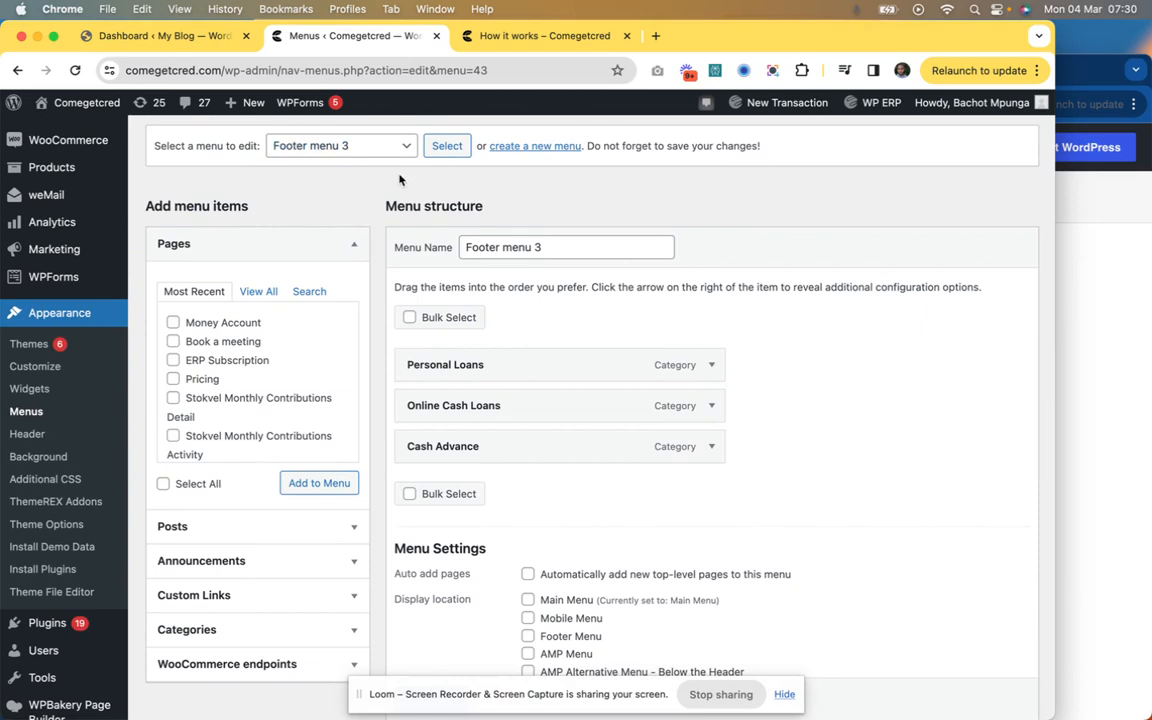
Step: Look through the list of menus available for editing, keeping Footer menu 3 selected
{"action": "left_click", "coordinate": [366, 153]}
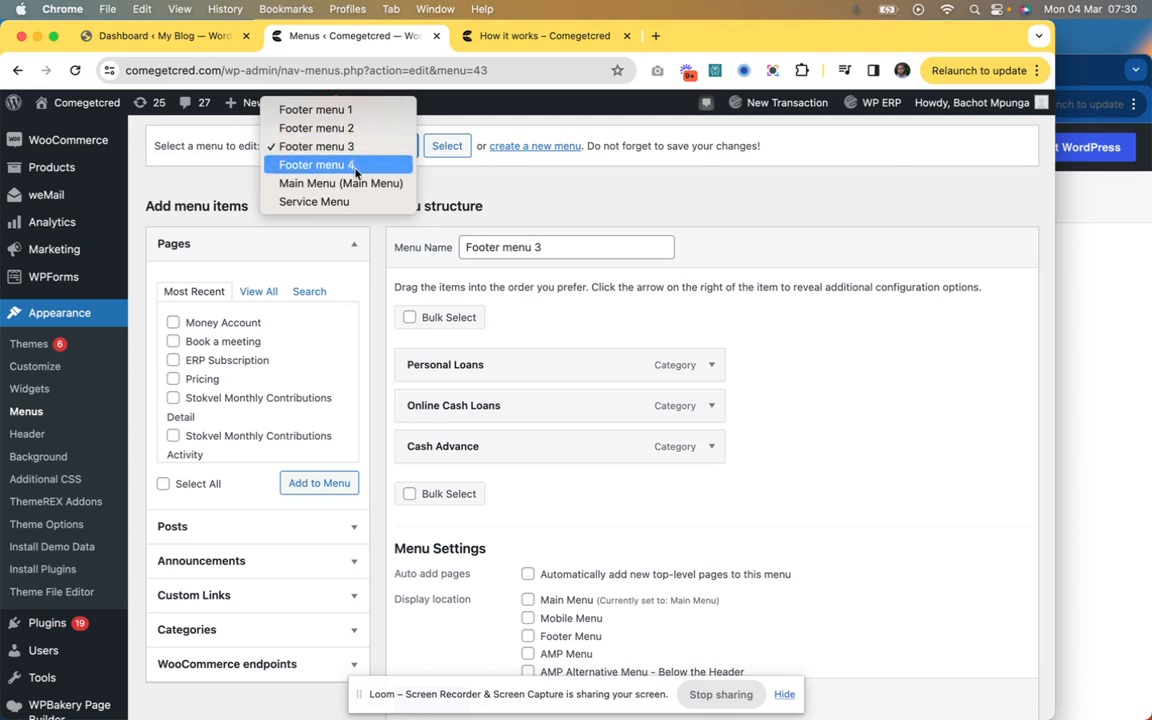
{"action": "left_click", "coordinate": [508, 209]}
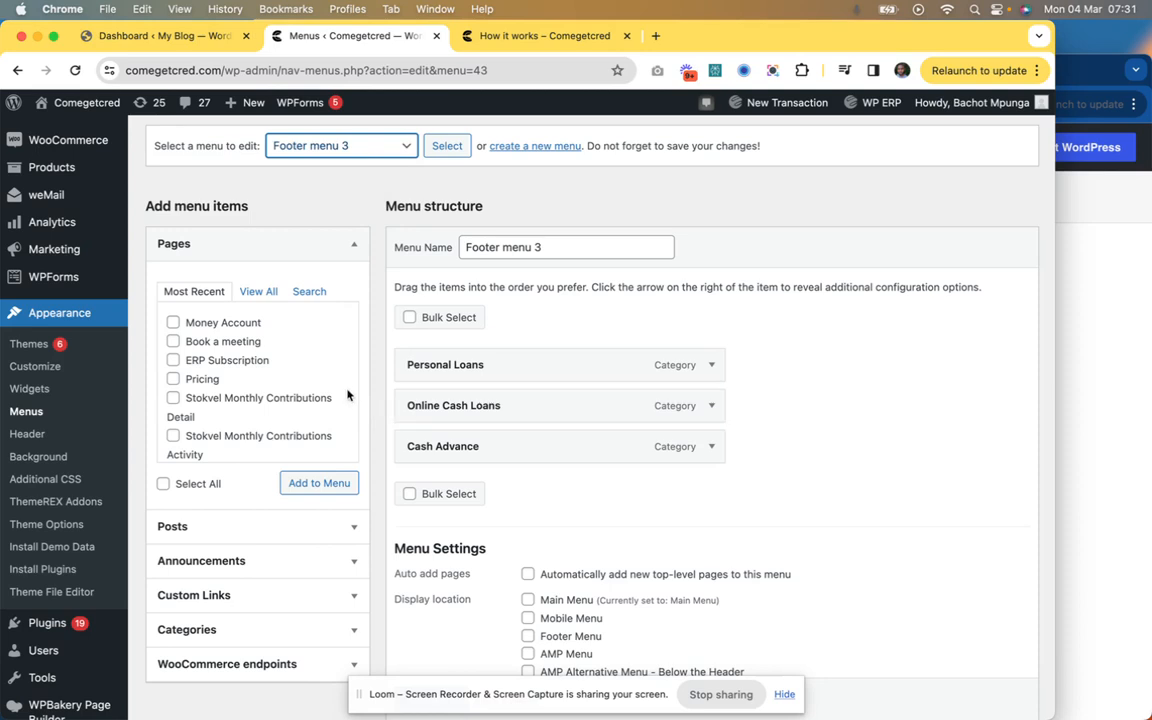
{"action": "scroll", "coordinate": [449, 304], "scroll_direction": "up", "scroll_amount": 2}
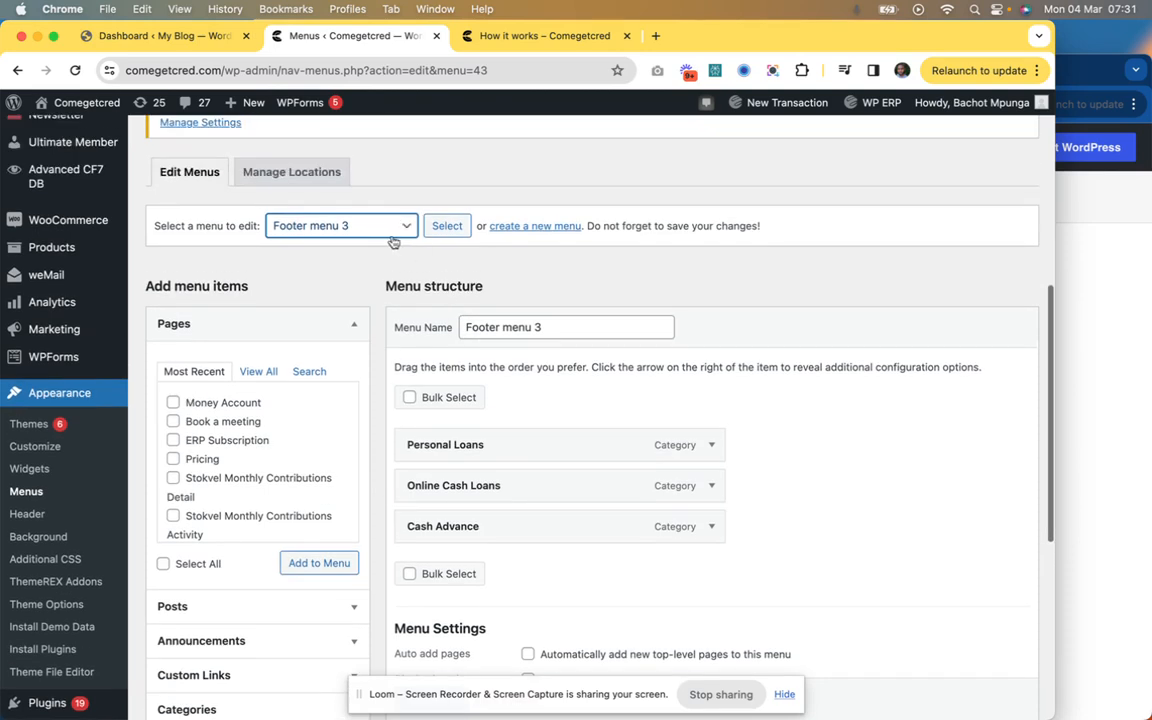
{"action": "left_click", "coordinate": [380, 225]}
{"action": "left_click", "coordinate": [452, 272]}
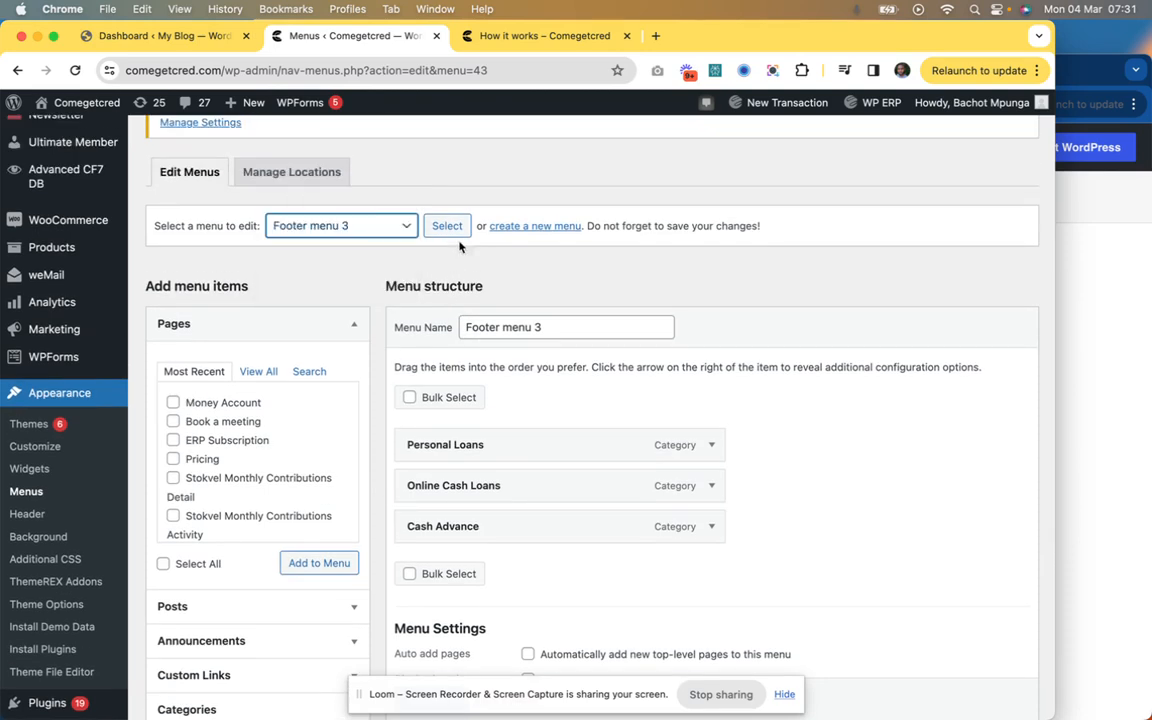
Step: Create a new menu named Test Menu without assigning any display location, leaving Footer menu 3 without saving
{"action": "left_click", "coordinate": [521, 226]}
{"action": "left_click", "coordinate": [623, 302]}
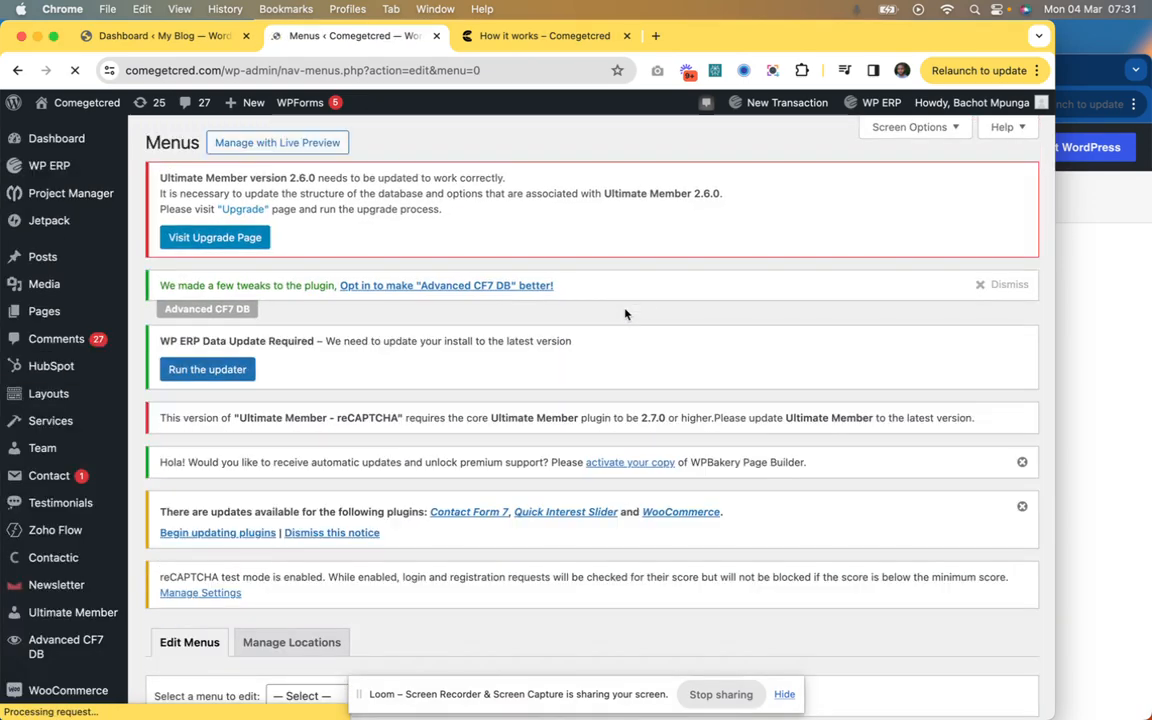
{"action": "scroll", "coordinate": [625, 314], "scroll_direction": "down", "scroll_amount": 4}
{"action": "scroll", "coordinate": [625, 314], "scroll_direction": "down", "scroll_amount": 7}
{"action": "left_click", "coordinate": [560, 262]}
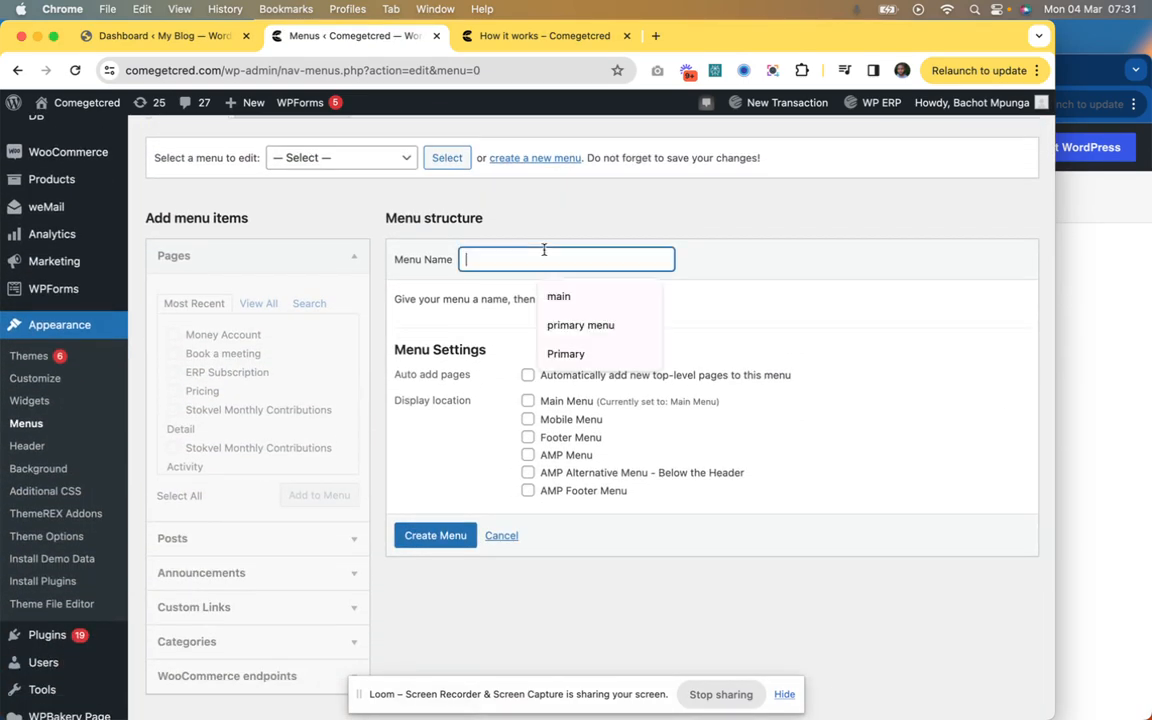
{"action": "type", "text": "Test "}
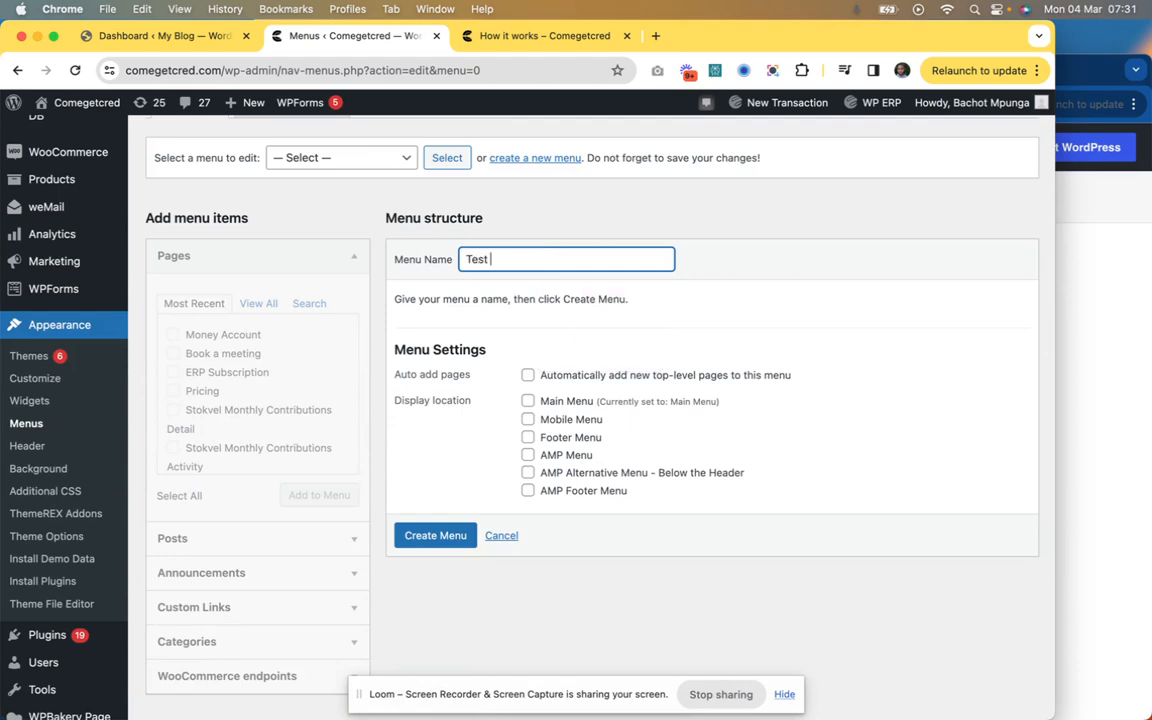
{"action": "type", "text": "Menu"}
{"action": "left_click", "coordinate": [538, 314]}
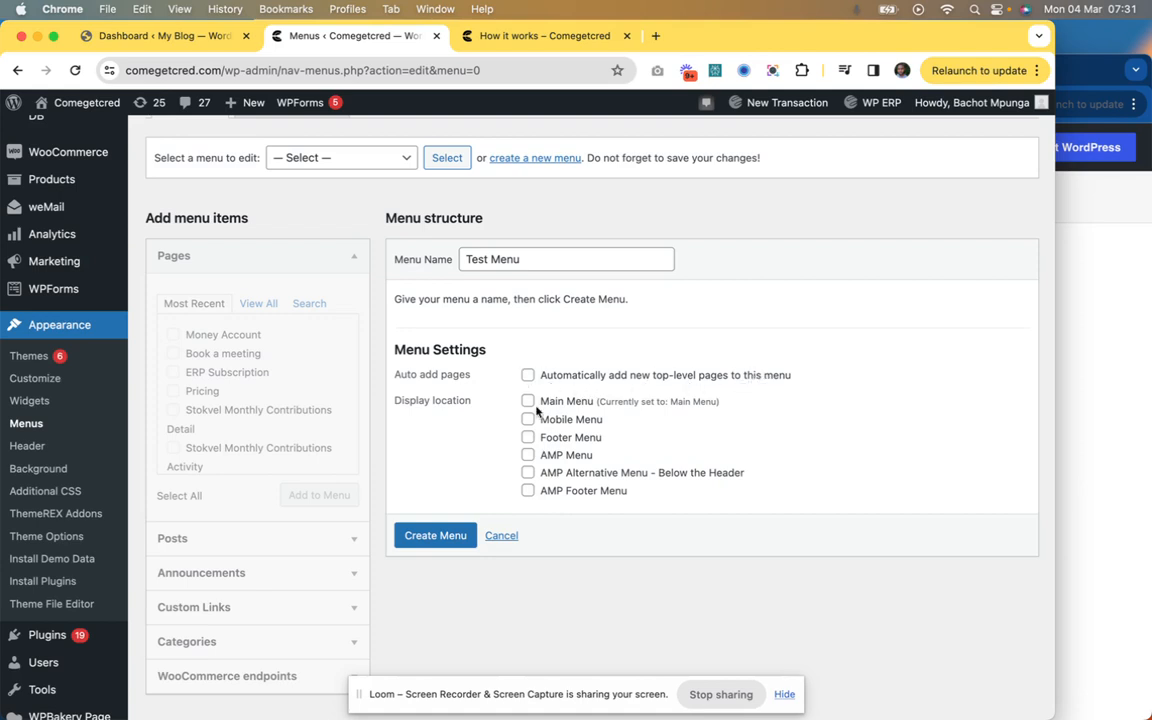
{"action": "left_click", "coordinate": [458, 537]}
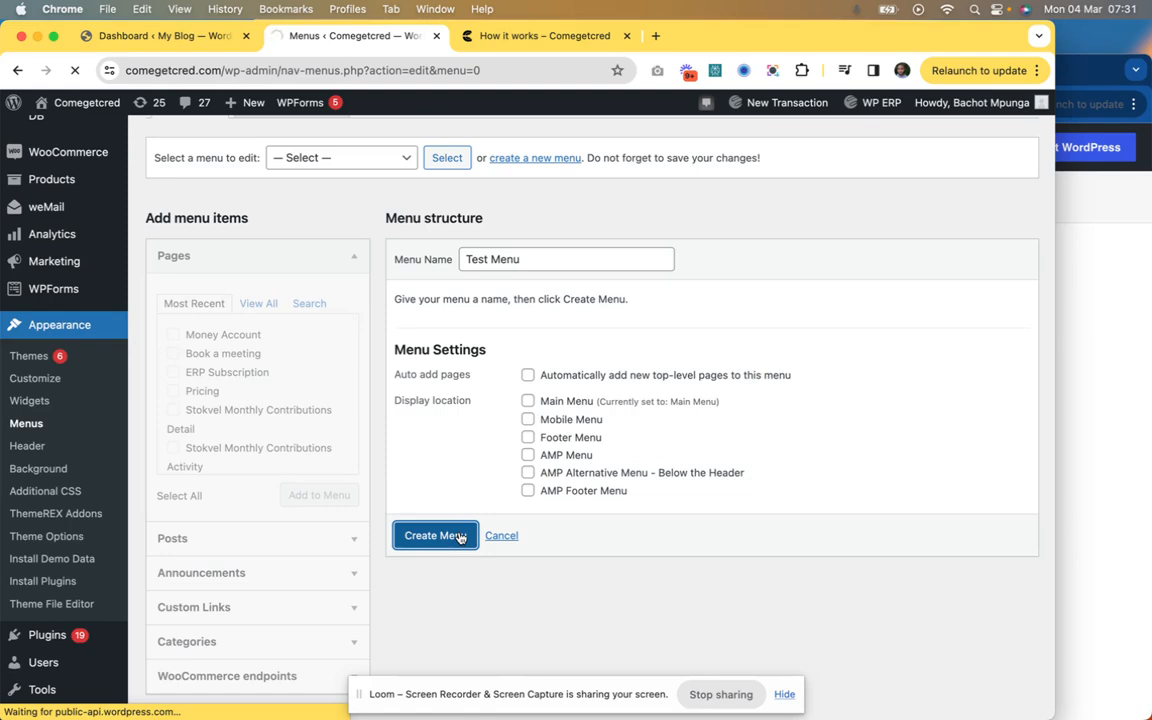
Step: Rename the new menu as Test Menu Header and save it
{"action": "scroll", "coordinate": [459, 537], "scroll_direction": "down", "scroll_amount": 10}
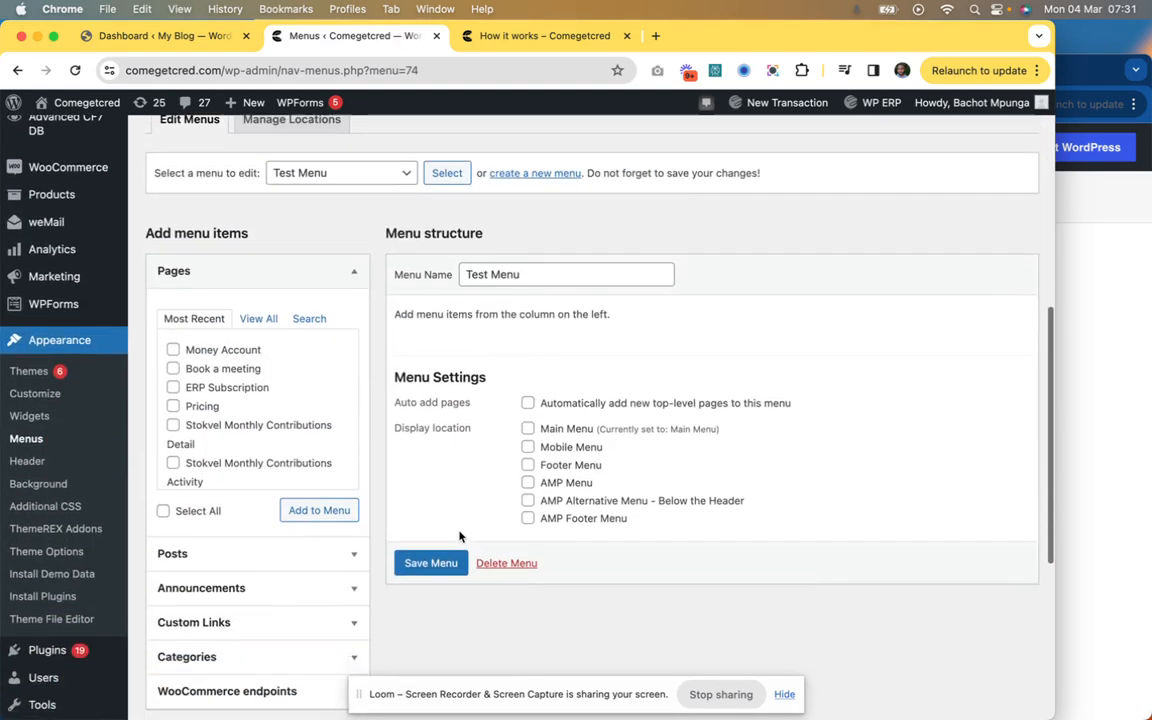
{"action": "scroll", "coordinate": [459, 537], "scroll_direction": "down", "scroll_amount": 3}
{"action": "left_click", "coordinate": [532, 157]}
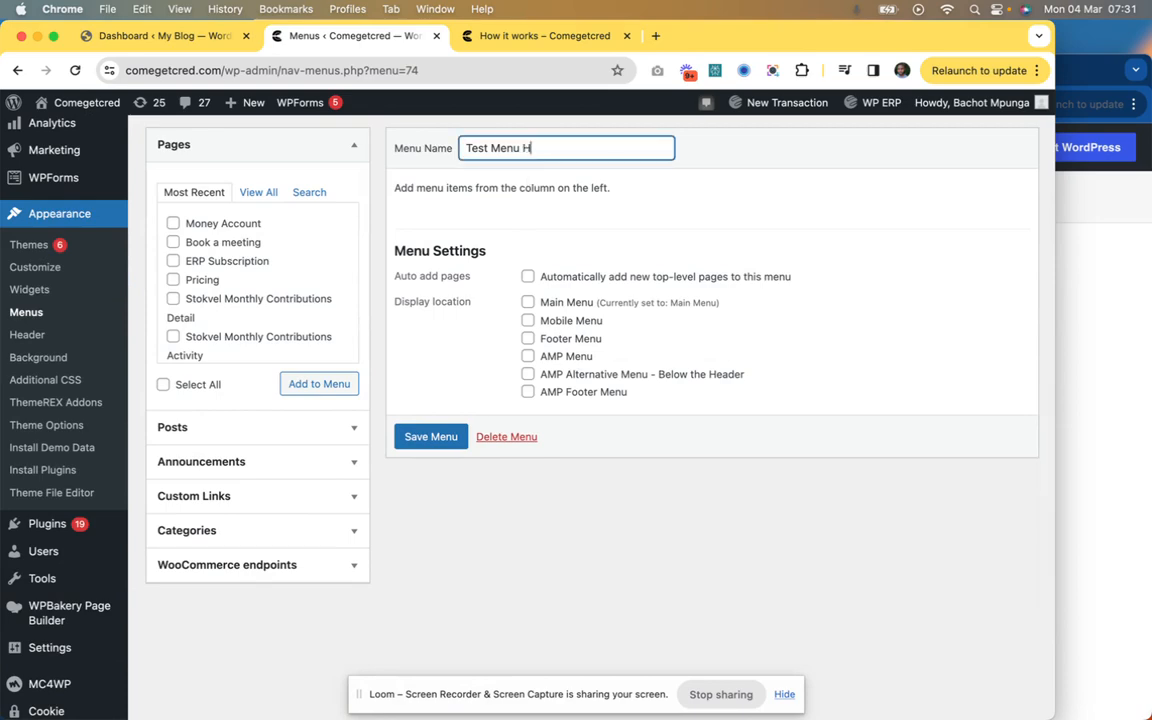
{"action": "type", "text": "Header"}
{"action": "left_click", "coordinate": [440, 436]}
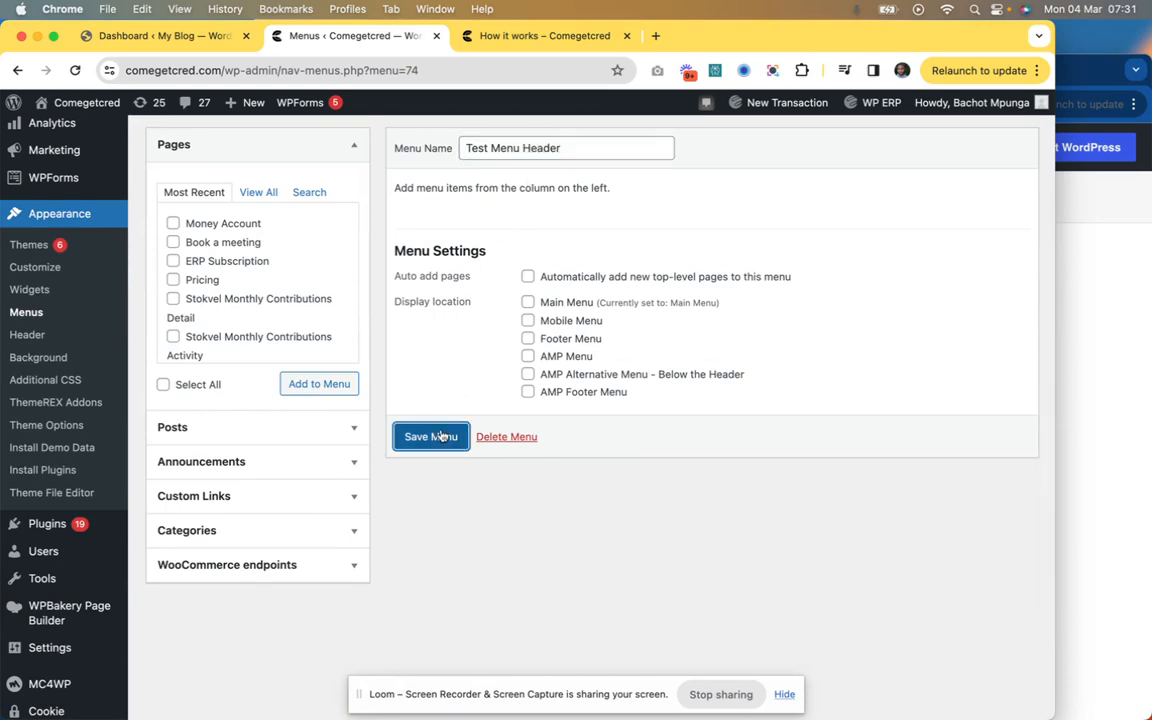
Step: Look through the most recent and full lists of pages available as menu items, and search the pages for "home"
{"action": "scroll", "coordinate": [441, 436], "scroll_direction": "down", "scroll_amount": 10}
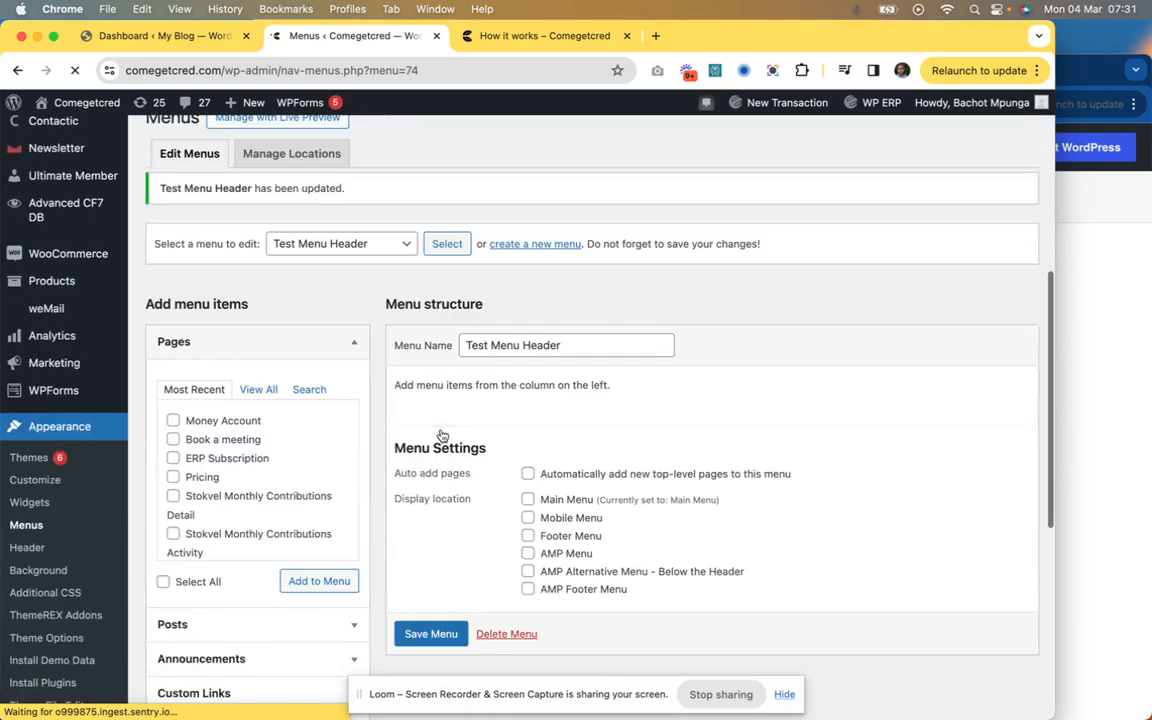
{"action": "scroll", "coordinate": [255, 425], "scroll_direction": "down", "scroll_amount": 3}
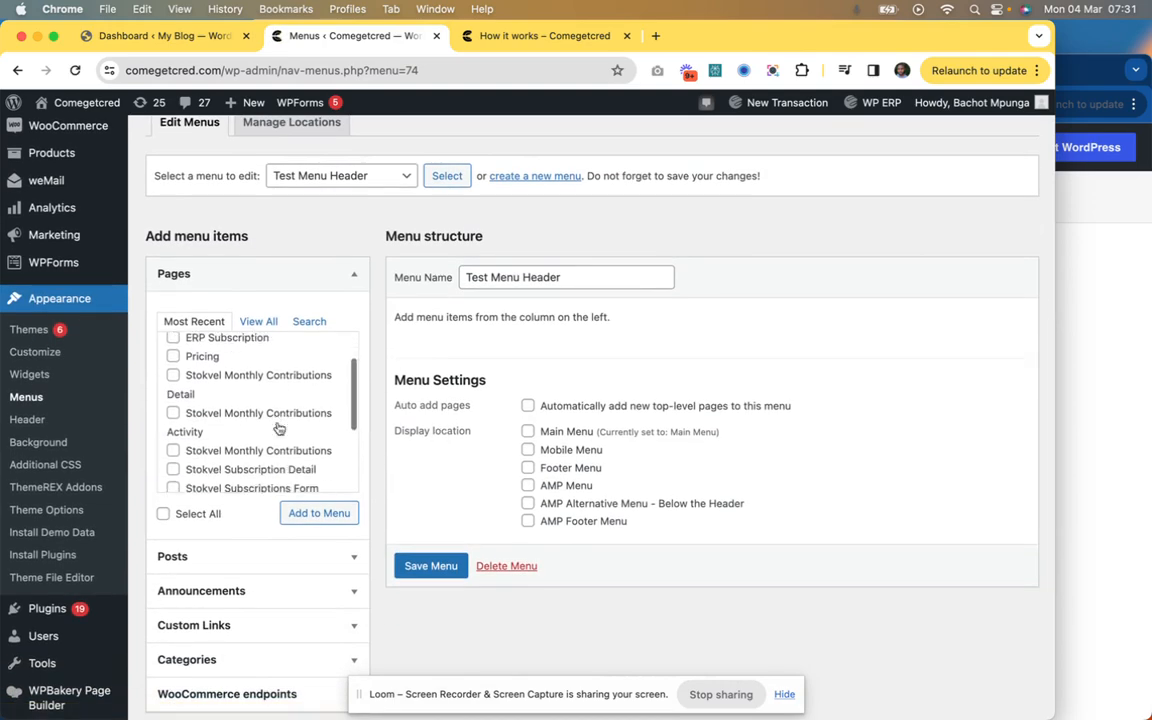
{"action": "scroll", "coordinate": [252, 421], "scroll_direction": "down", "scroll_amount": 5}
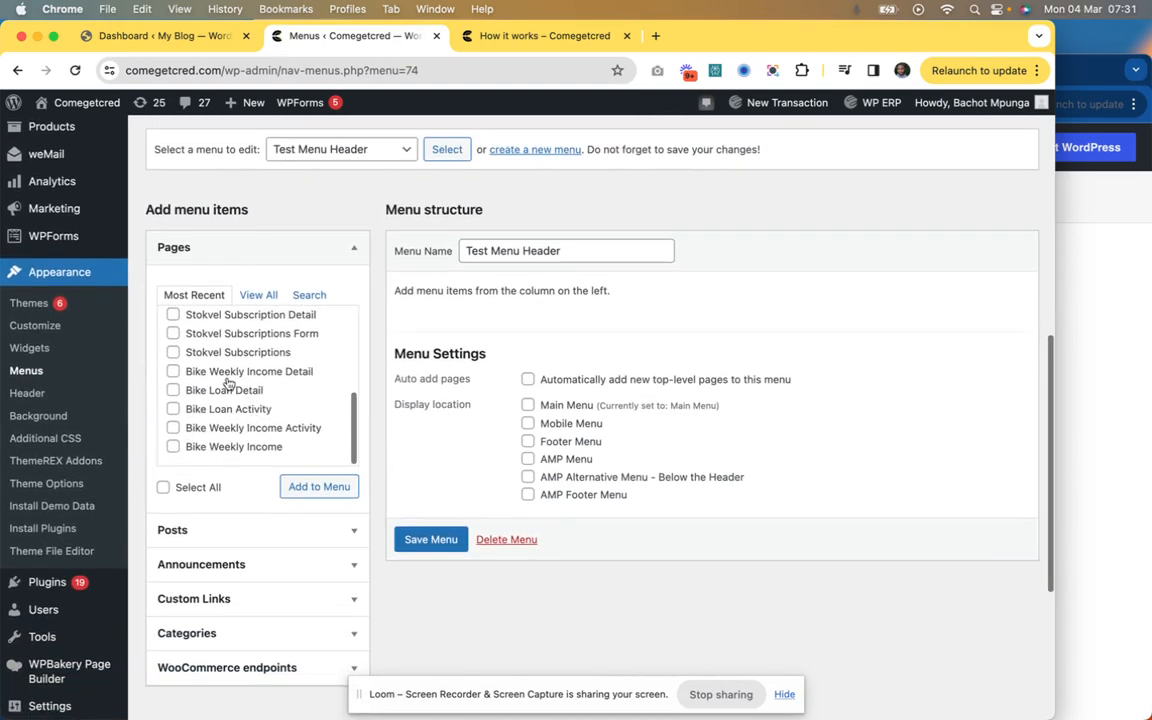
{"action": "left_click", "coordinate": [258, 296]}
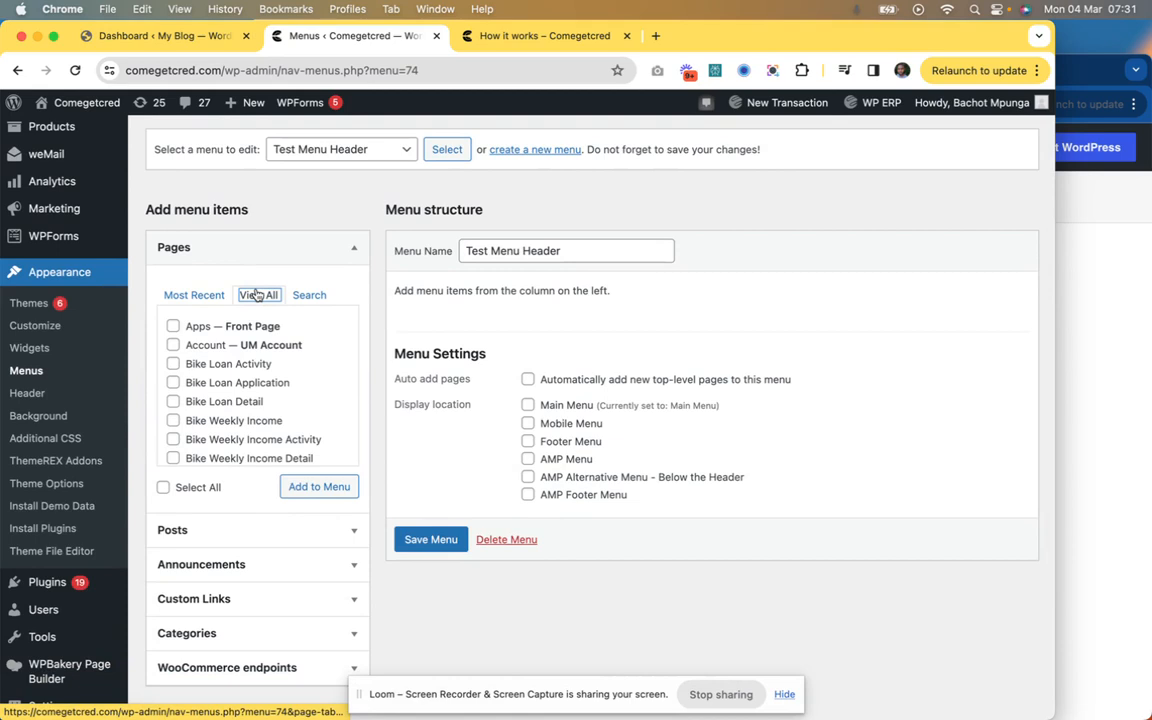
{"action": "scroll", "coordinate": [255, 375], "scroll_direction": "down", "scroll_amount": 4}
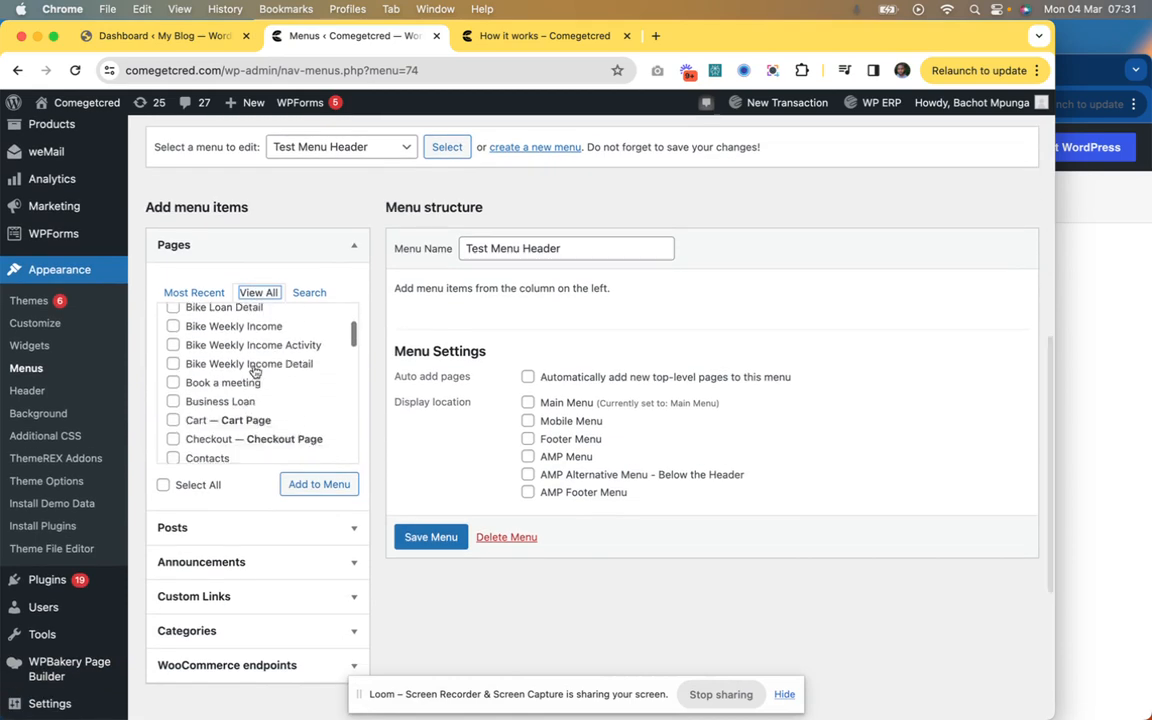
{"action": "left_click", "coordinate": [306, 292]}
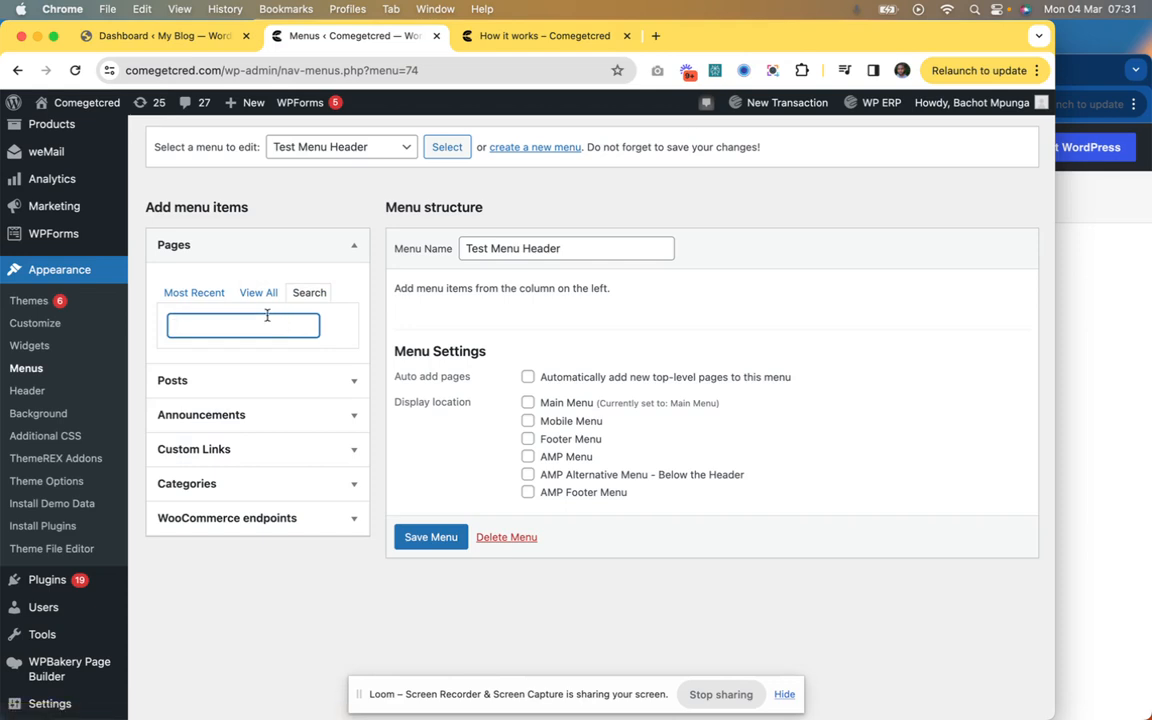
{"action": "type", "text": "home"}
{"action": "scroll", "coordinate": [249, 365], "scroll_direction": "down", "scroll_amount": 1}
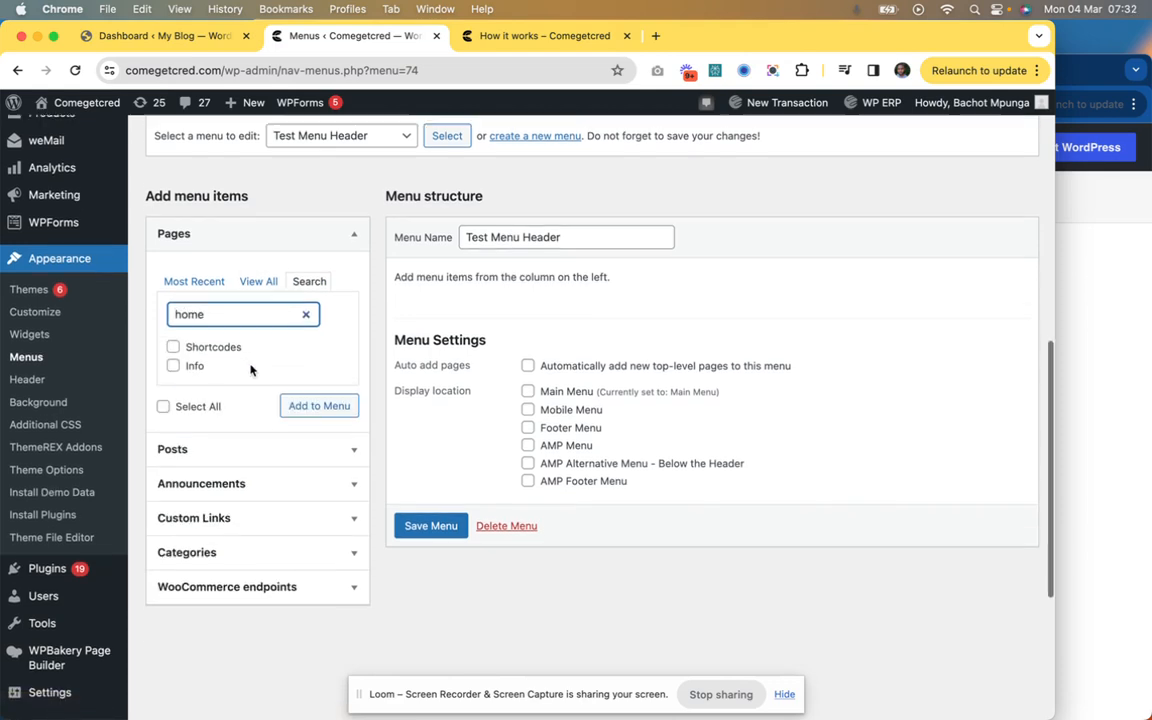
{"action": "left_click", "coordinate": [306, 304]}
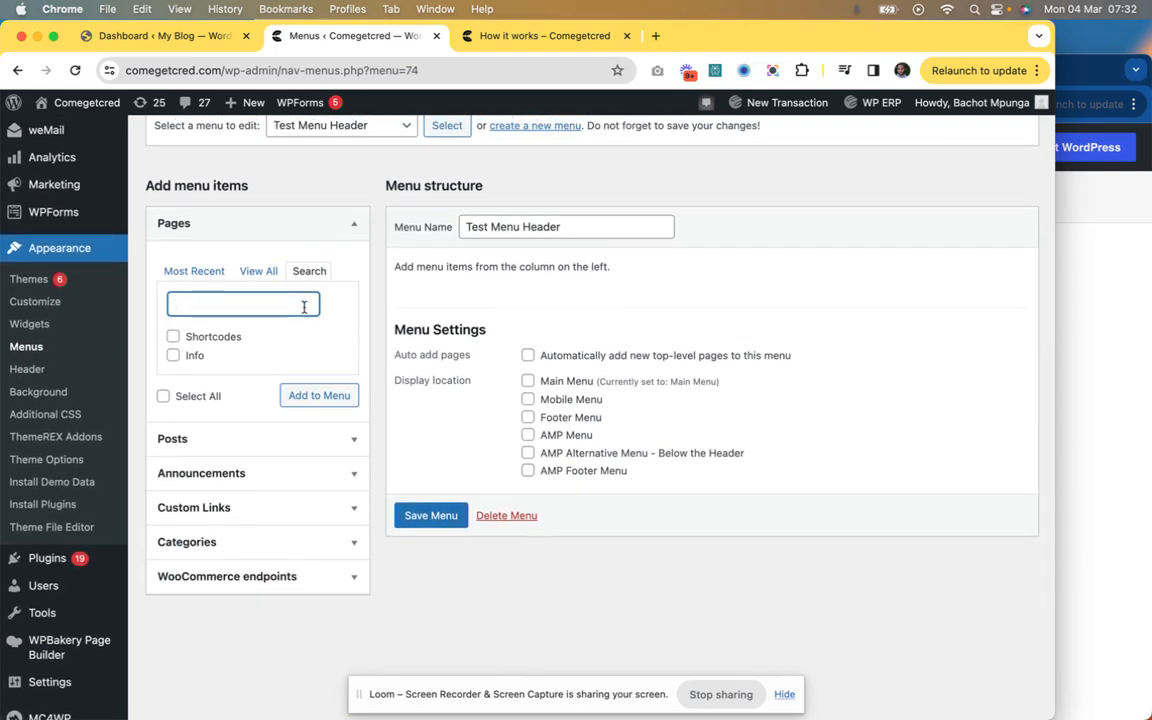
{"action": "left_click", "coordinate": [213, 268]}
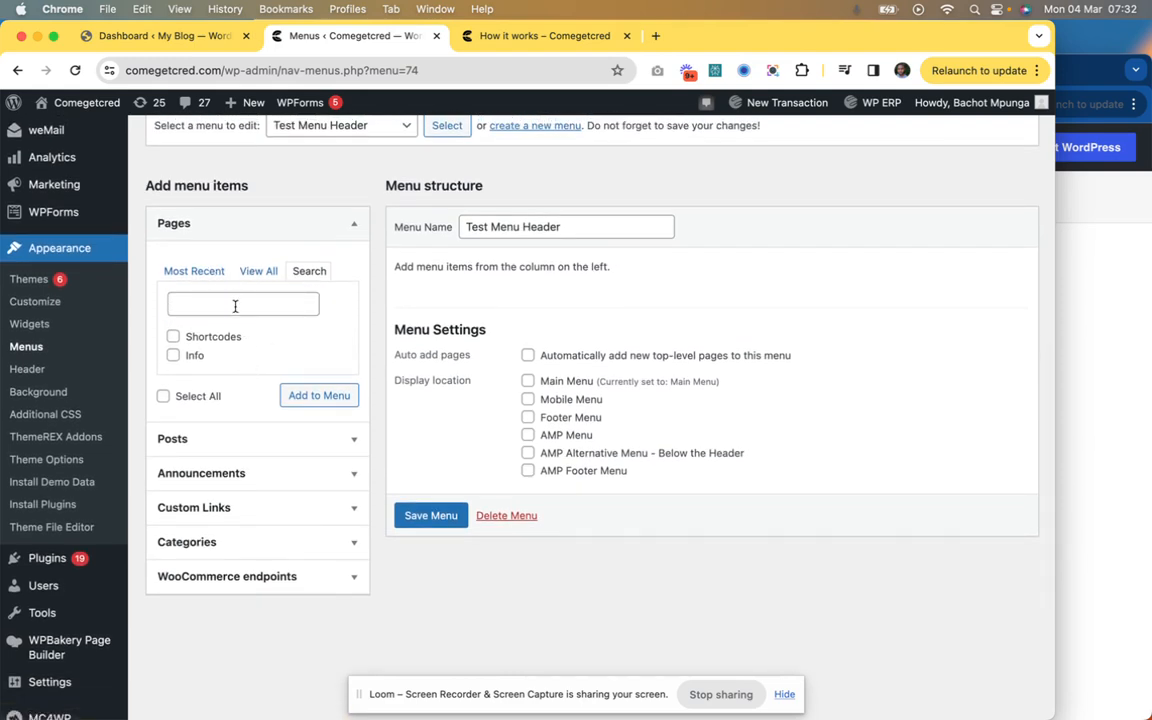
Step: Examine the Posts, Announcements, Custom Links, Categories and WooCommerce endpoints options available as menu items
{"action": "left_click", "coordinate": [298, 441]}
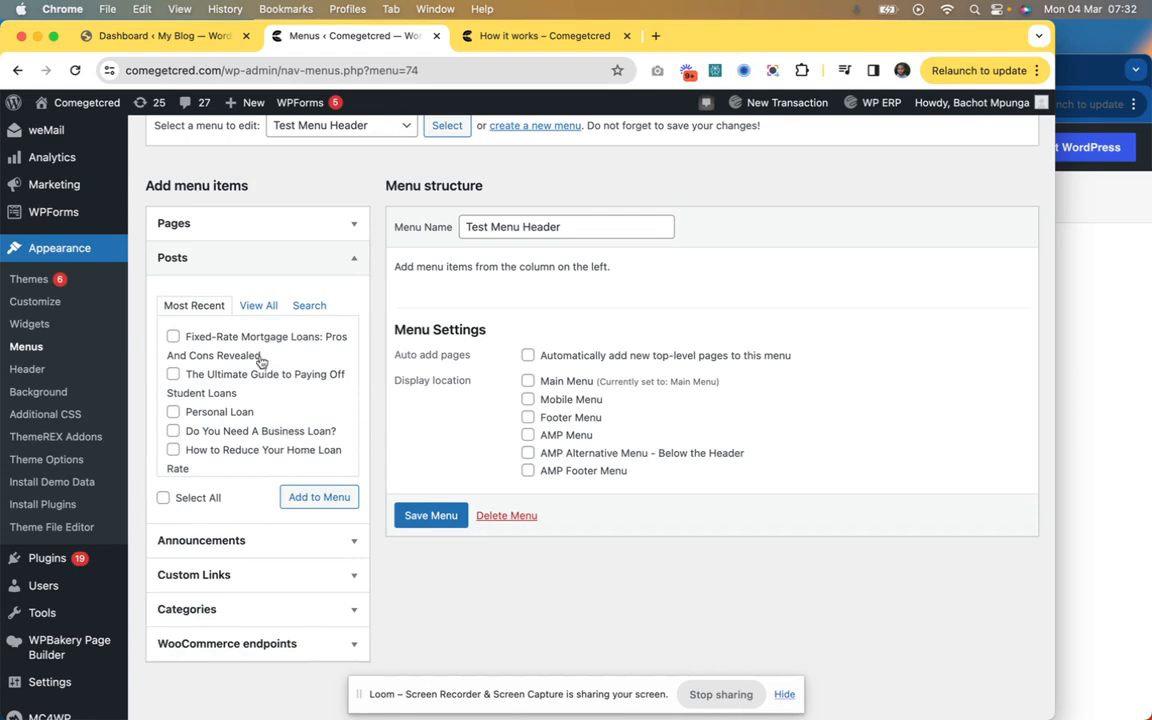
{"action": "scroll", "coordinate": [266, 403], "scroll_direction": "down", "scroll_amount": 2}
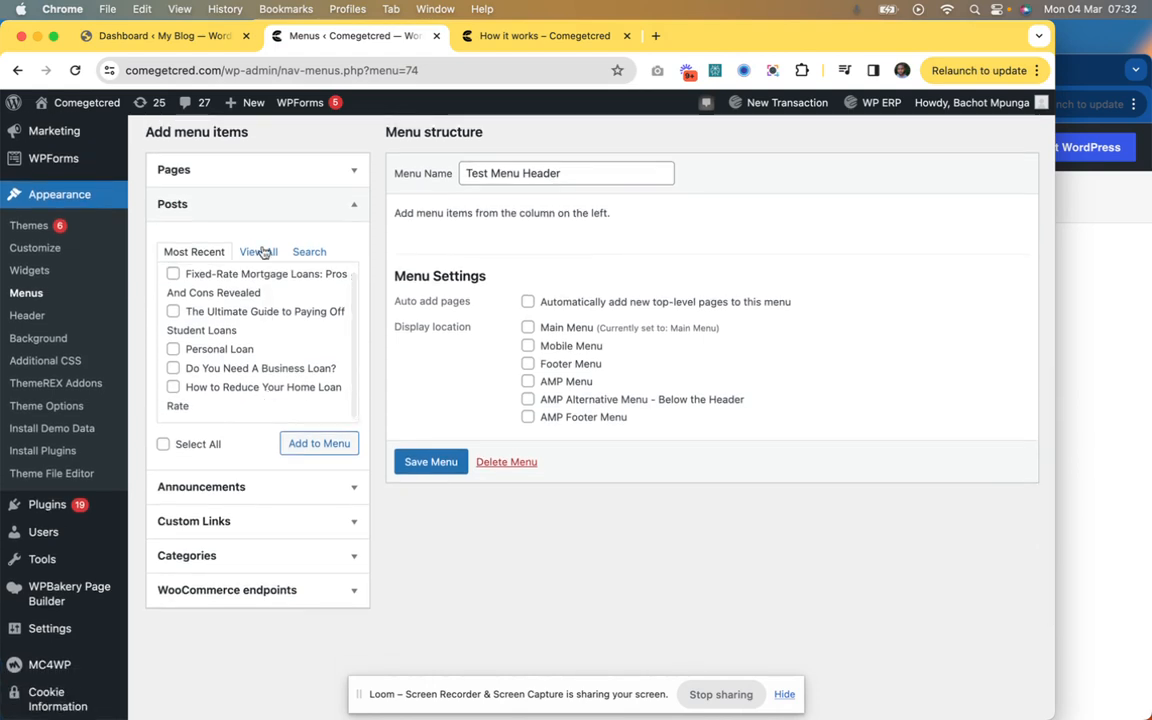
{"action": "left_click", "coordinate": [306, 491]}
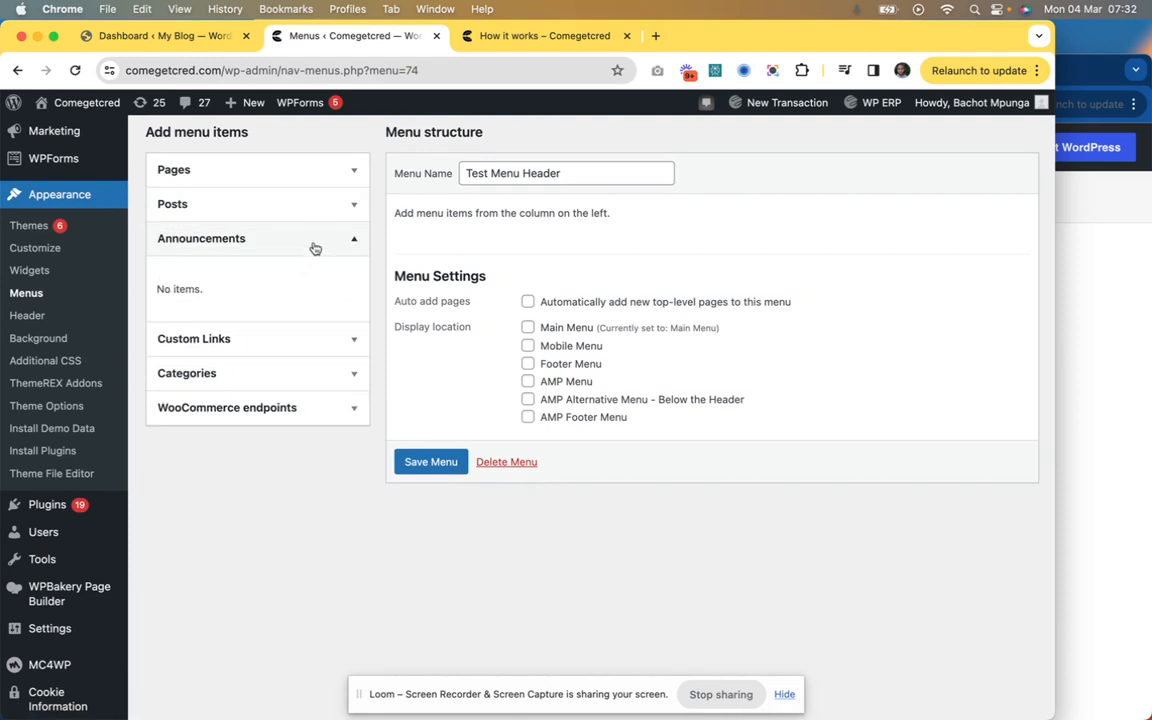
{"action": "left_click", "coordinate": [322, 240]}
{"action": "left_click", "coordinate": [341, 273]}
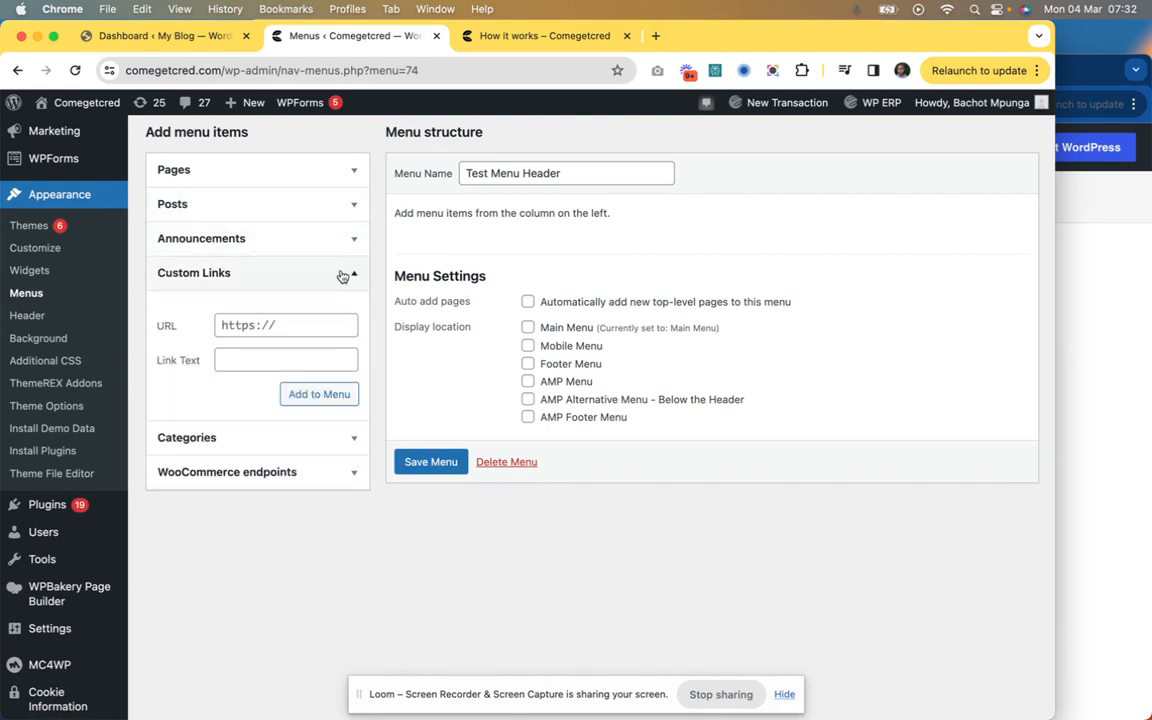
{"action": "left_click", "coordinate": [310, 320]}
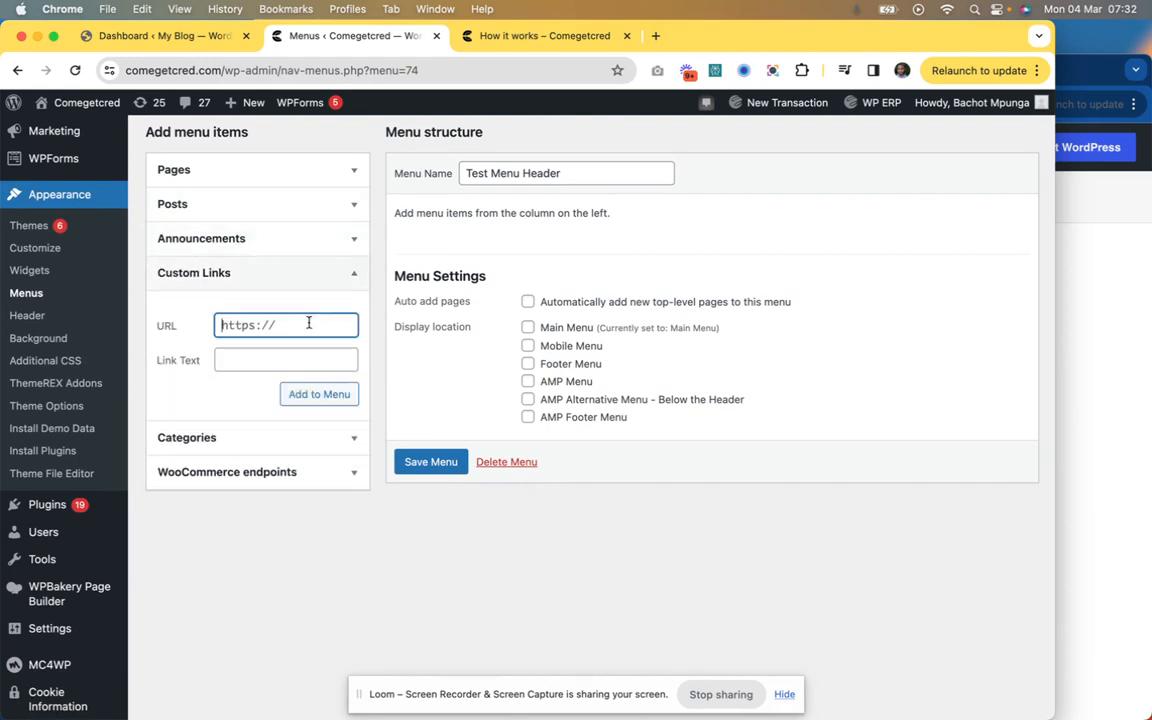
{"action": "left_click", "coordinate": [275, 360]}
{"action": "left_click", "coordinate": [273, 325]}
{"action": "left_click", "coordinate": [318, 438]}
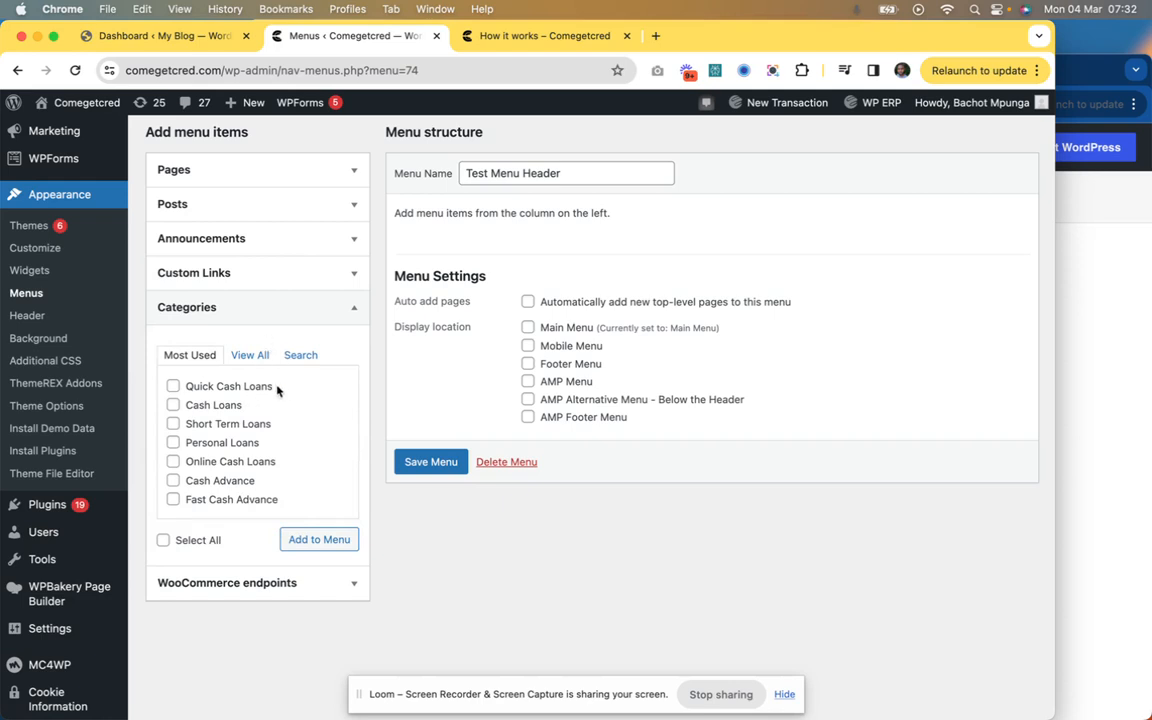
{"action": "left_click", "coordinate": [353, 308]}
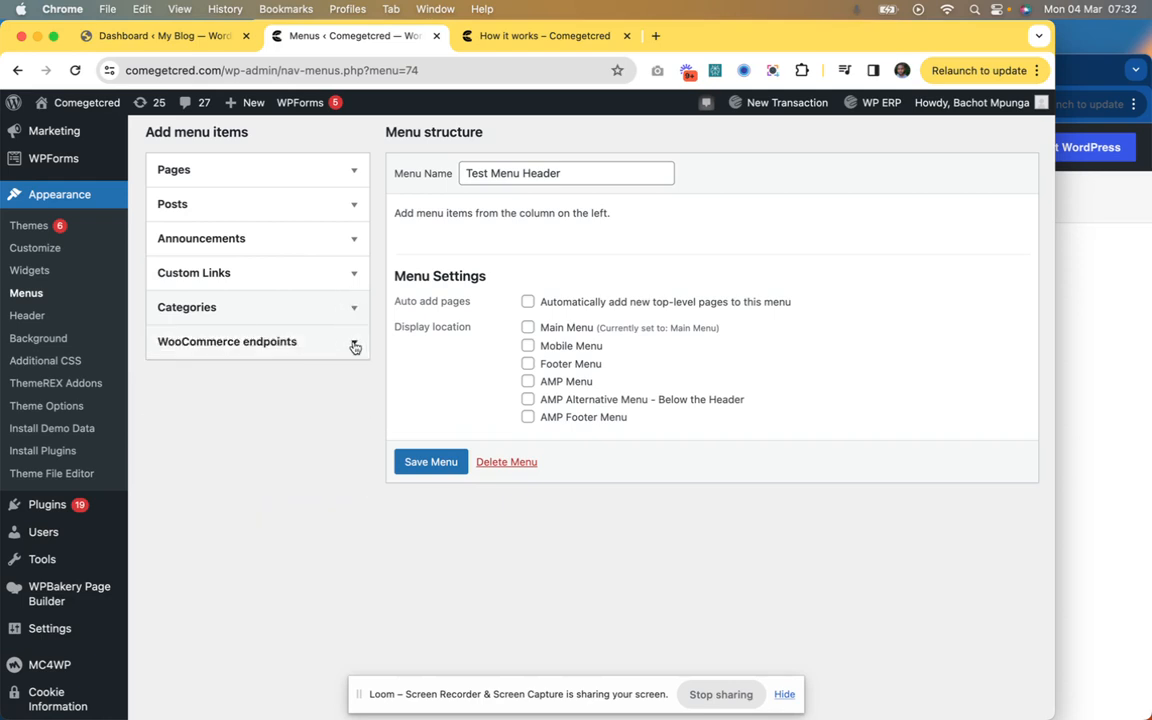
{"action": "left_click", "coordinate": [353, 343]}
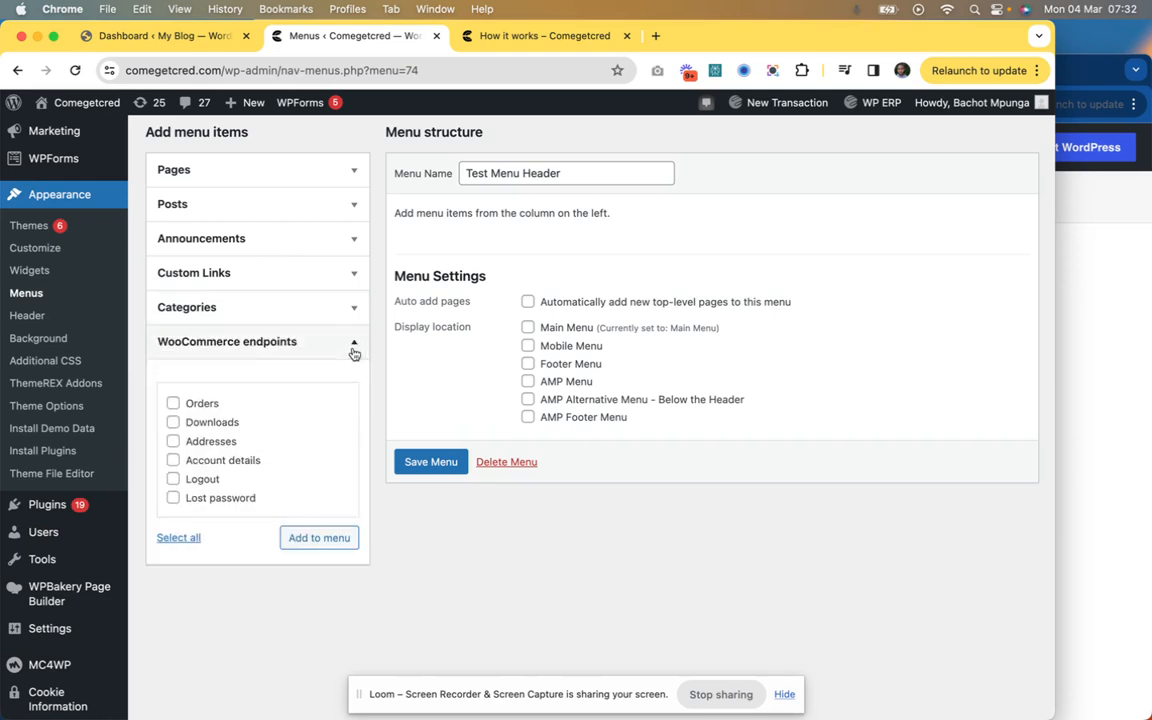
{"action": "left_click", "coordinate": [352, 348]}
{"action": "left_click", "coordinate": [352, 348]}
{"action": "scroll", "coordinate": [235, 375], "scroll_direction": "up", "scroll_amount": 2}
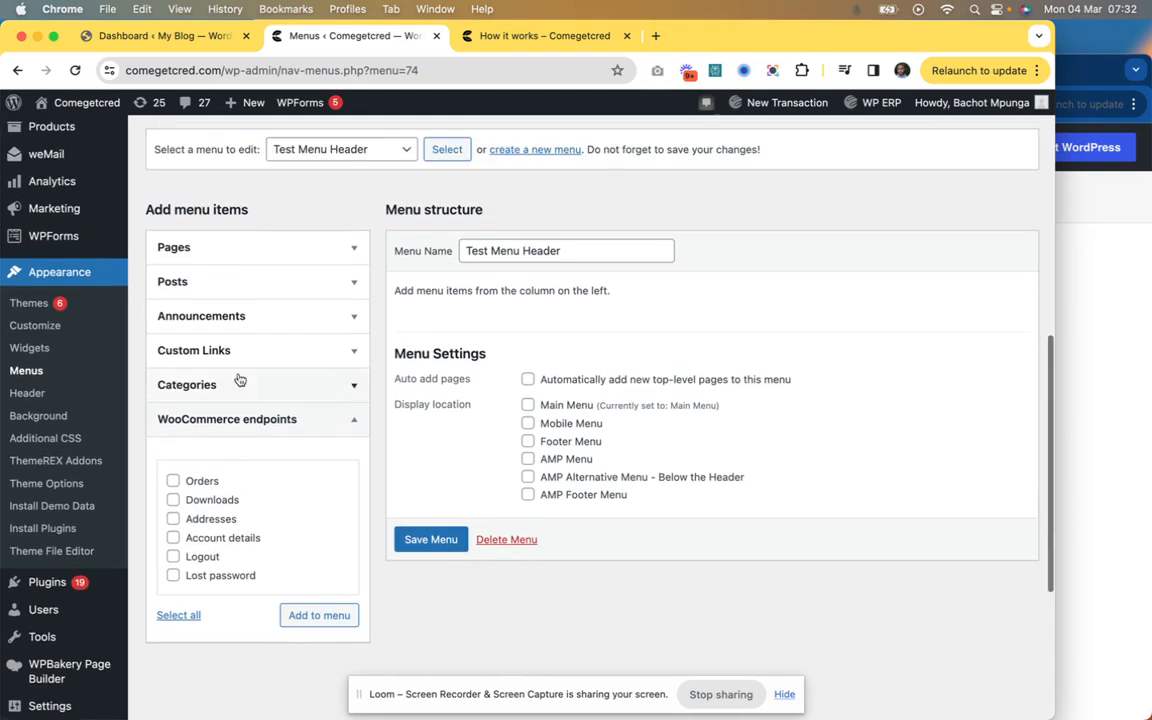
Step: Add the Money Account page from the most recent pages to Test Menu Header
{"action": "left_click", "coordinate": [335, 249]}
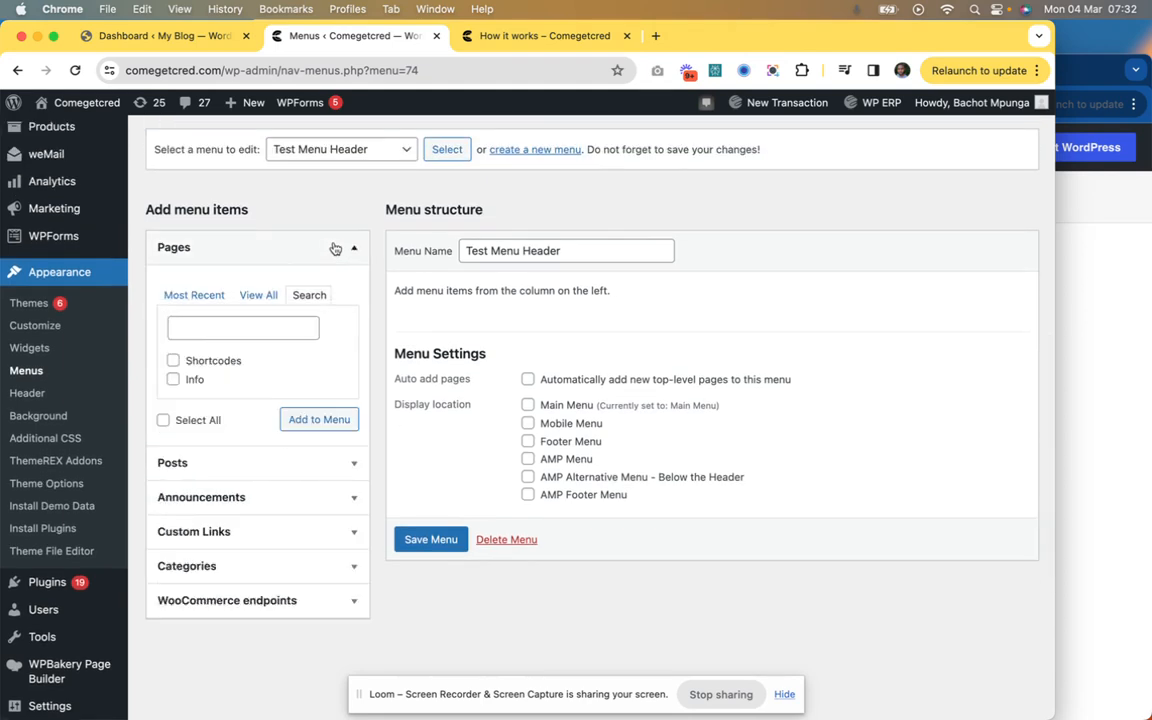
{"action": "left_click", "coordinate": [200, 297]}
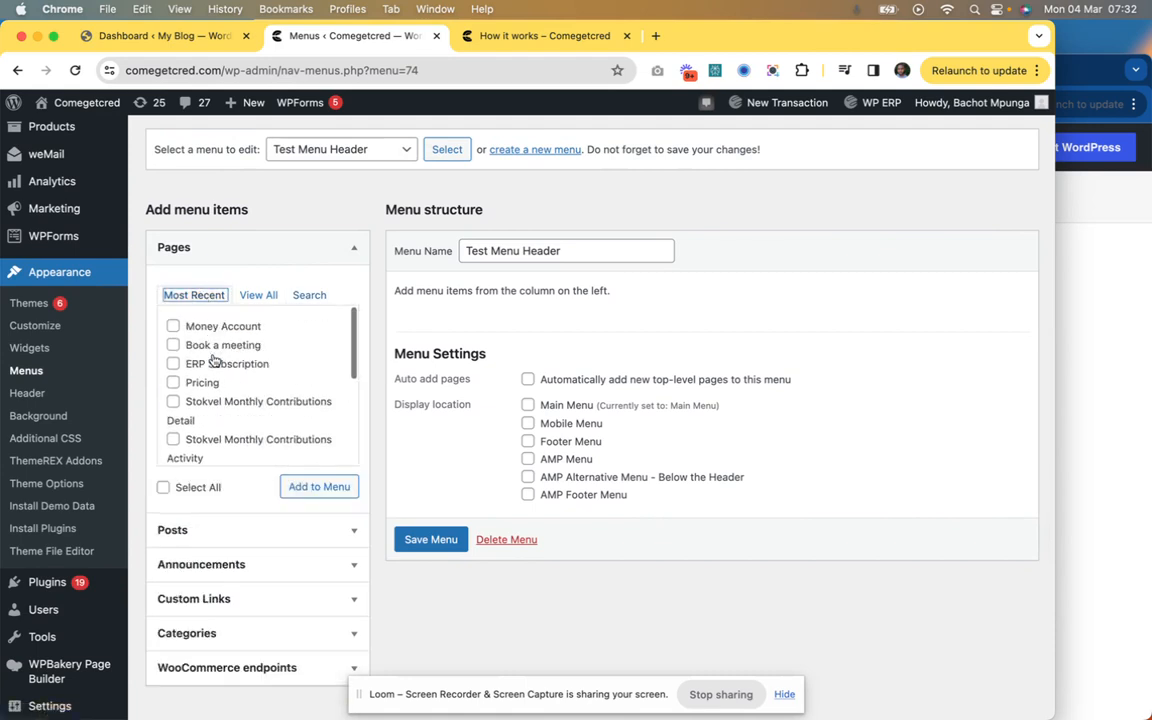
{"action": "left_click", "coordinate": [173, 326]}
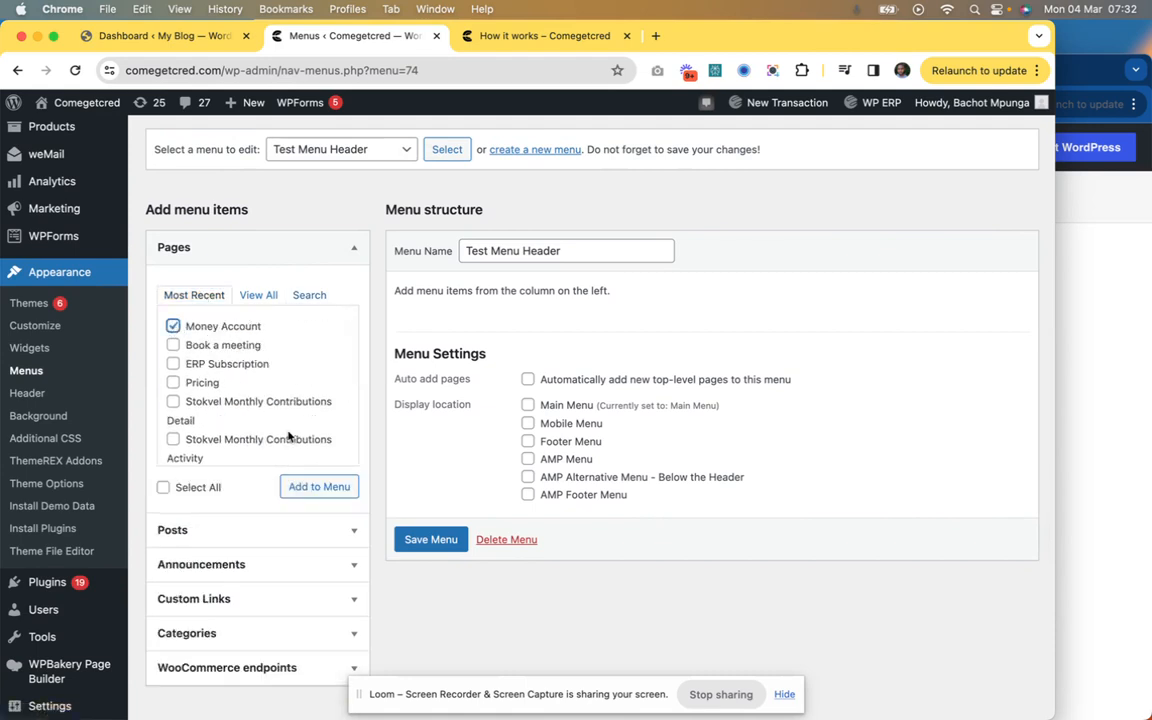
{"action": "left_click", "coordinate": [325, 487]}
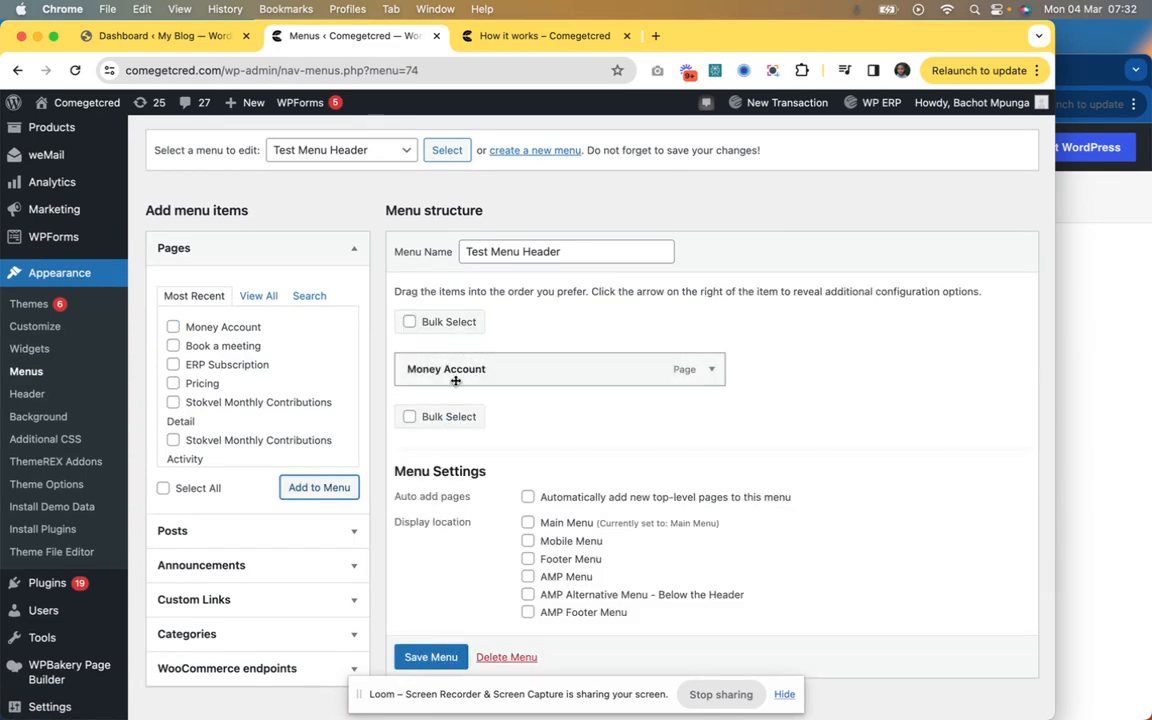
{"action": "scroll", "coordinate": [600, 365], "scroll_direction": "down", "scroll_amount": 2}
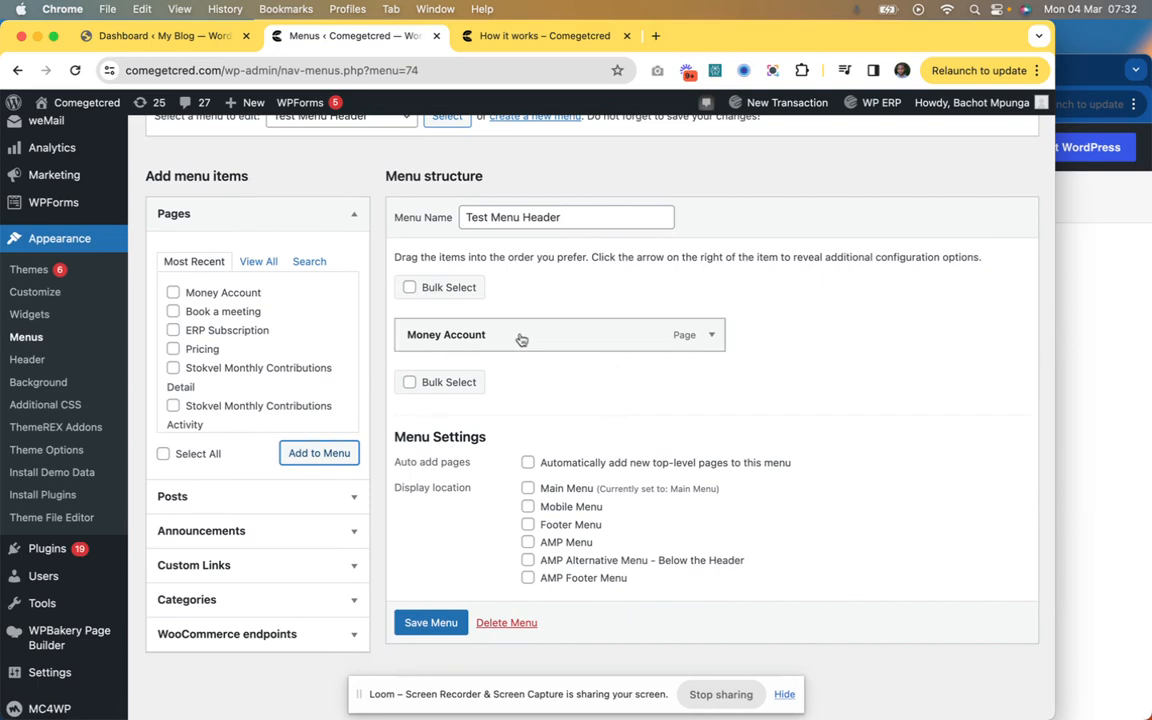
{"action": "left_click", "coordinate": [332, 564]}
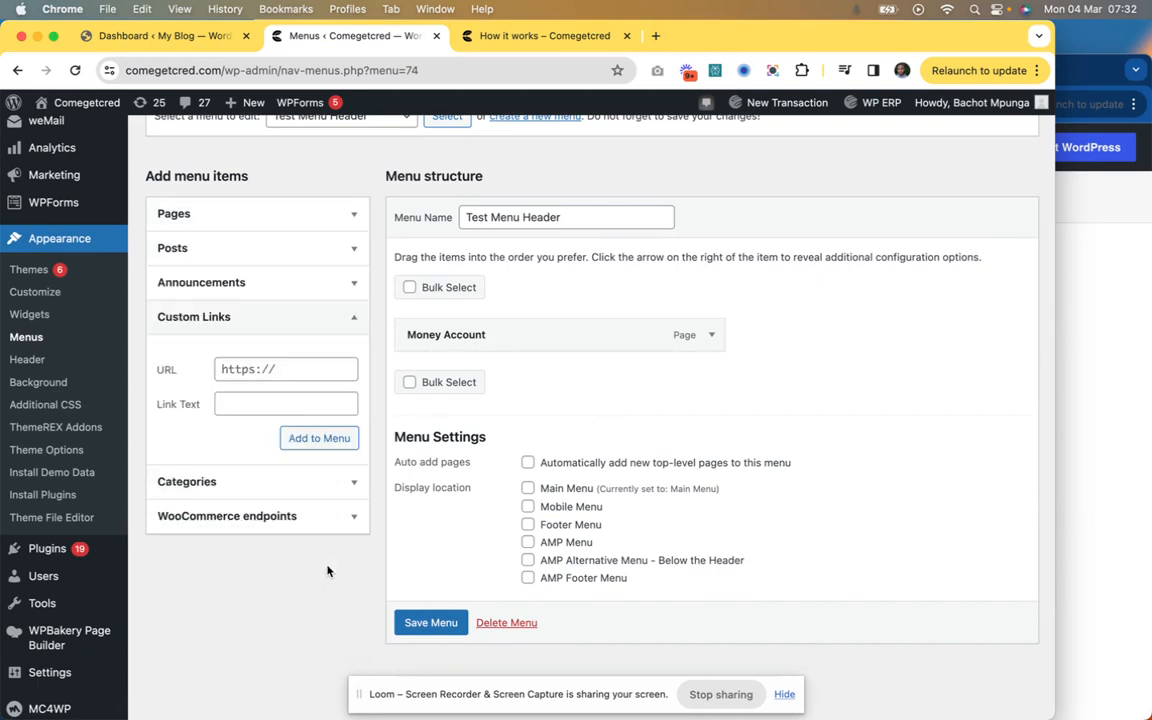
{"action": "left_click", "coordinate": [277, 362]}
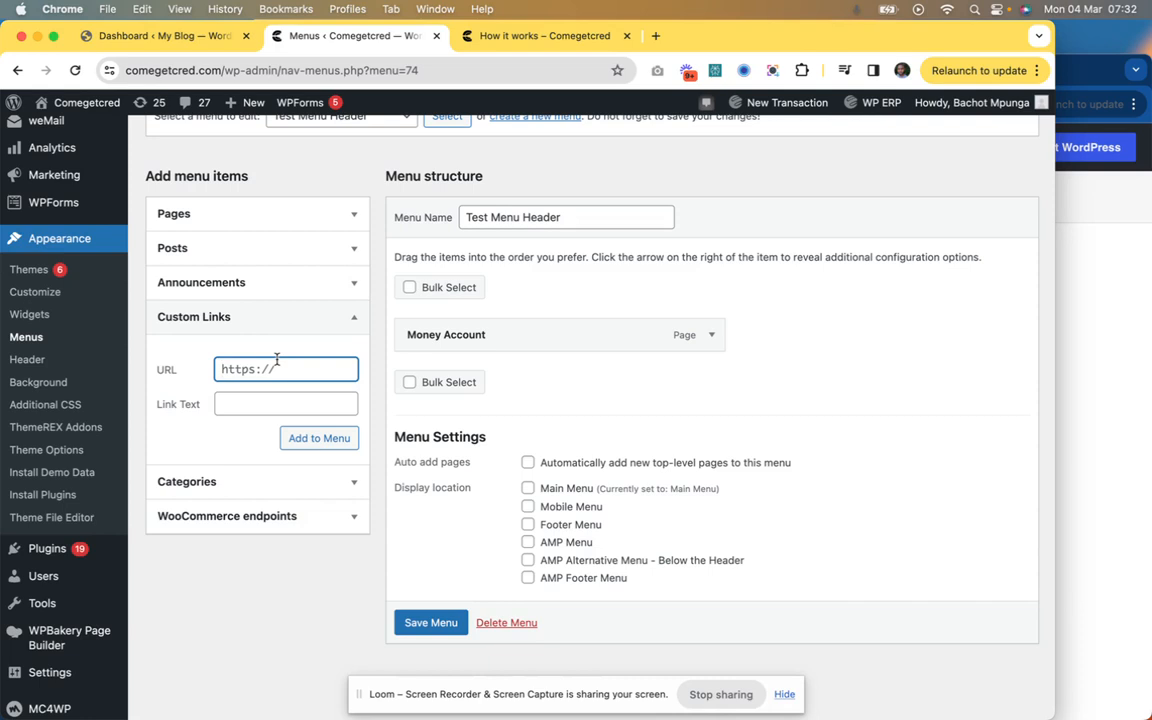
{"action": "type", "text": "Mne"}
{"action": "type", "text": "u item 2"}
{"action": "left_click", "coordinate": [257, 408]}
{"action": "type", "text": "https://google.com"}
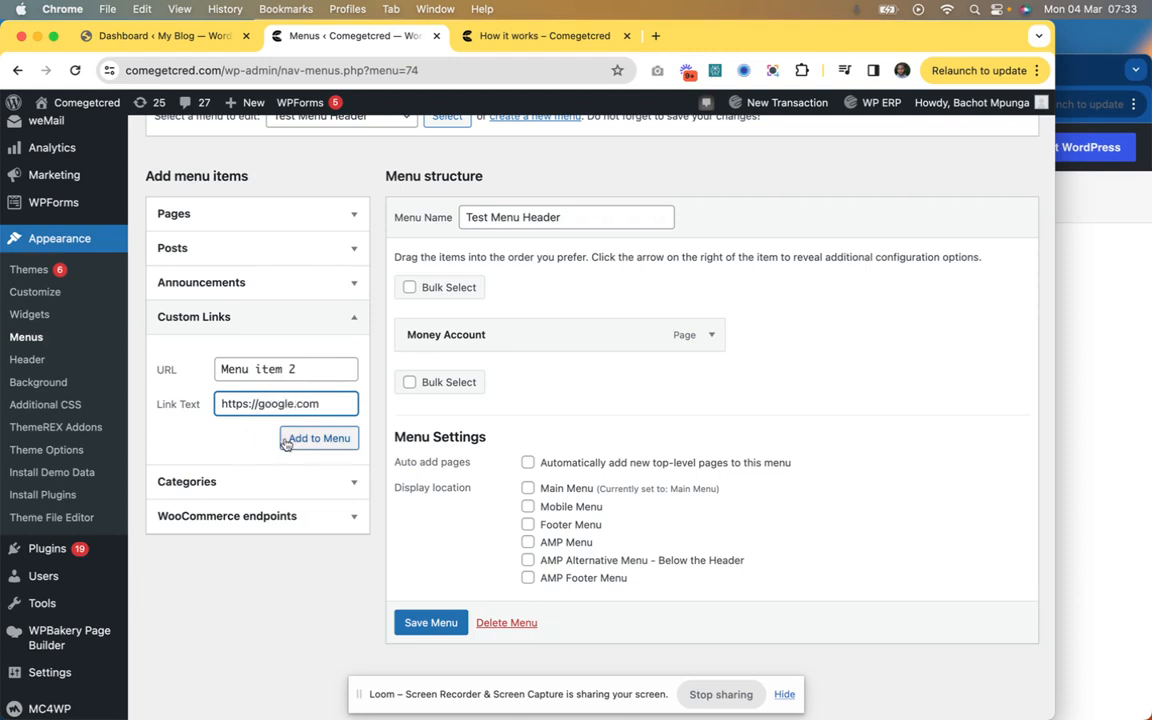
{"action": "left_click", "coordinate": [295, 445]}
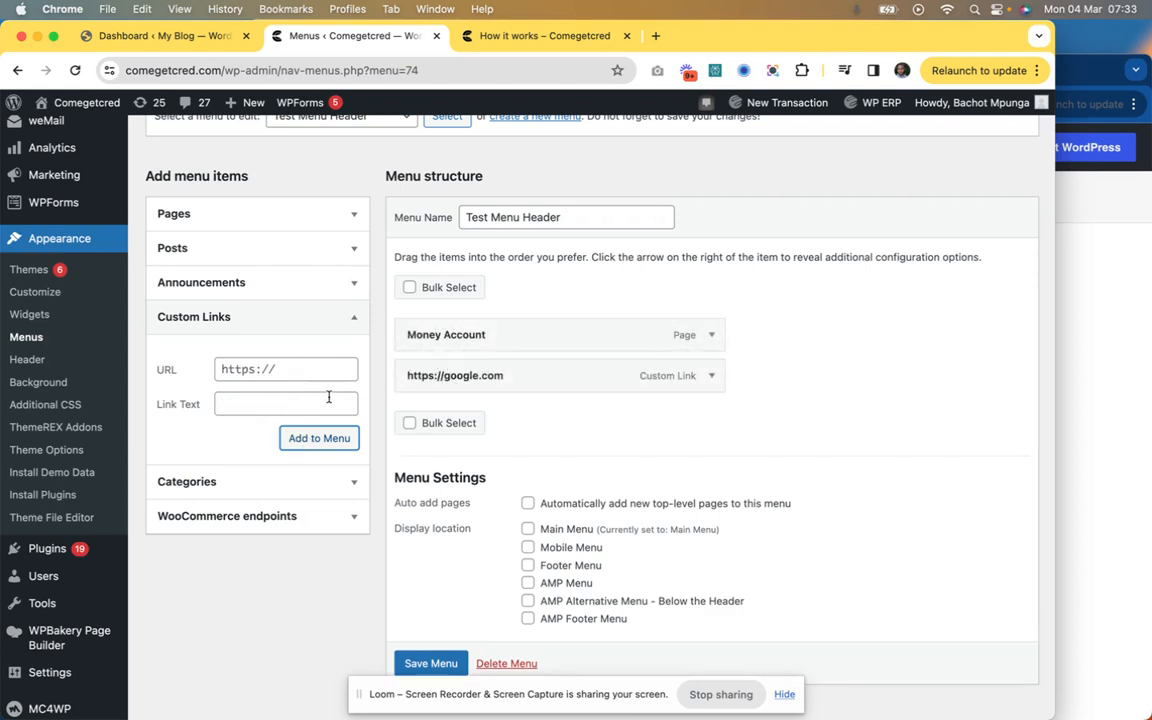
Step: Add a custom link to Test Menu Header with "Item 2" as its URL and the link text left empty
{"action": "left_click", "coordinate": [328, 400]}
{"action": "left_click", "coordinate": [317, 375]}
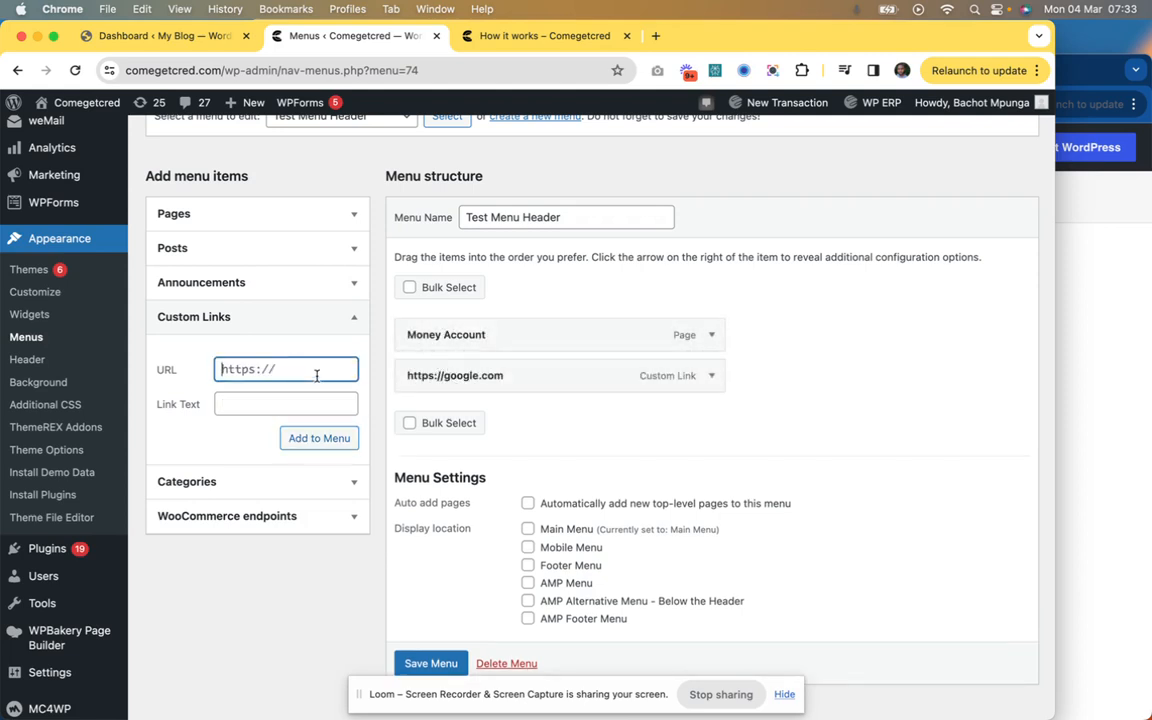
{"action": "type", "text": "Iterm2"}
{"action": "left_click", "coordinate": [306, 407]}
{"action": "left_click", "coordinate": [261, 437]}
{"action": "left_click", "coordinate": [297, 444]}
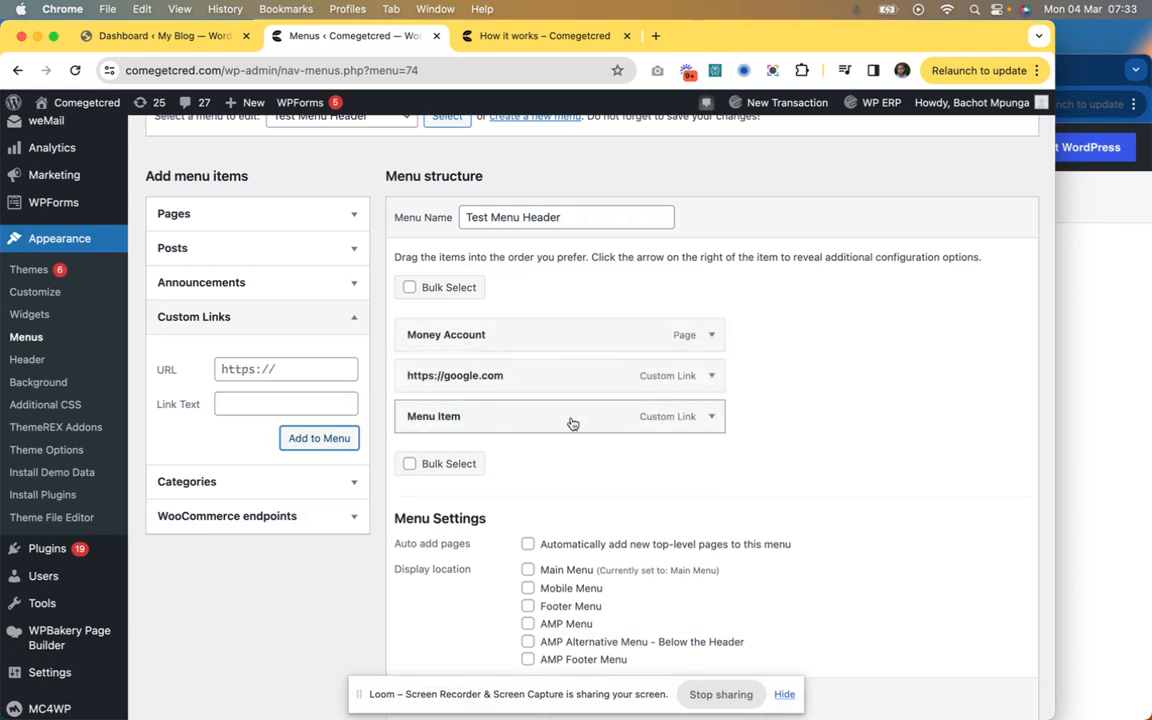
{"action": "left_click", "coordinate": [711, 416]}
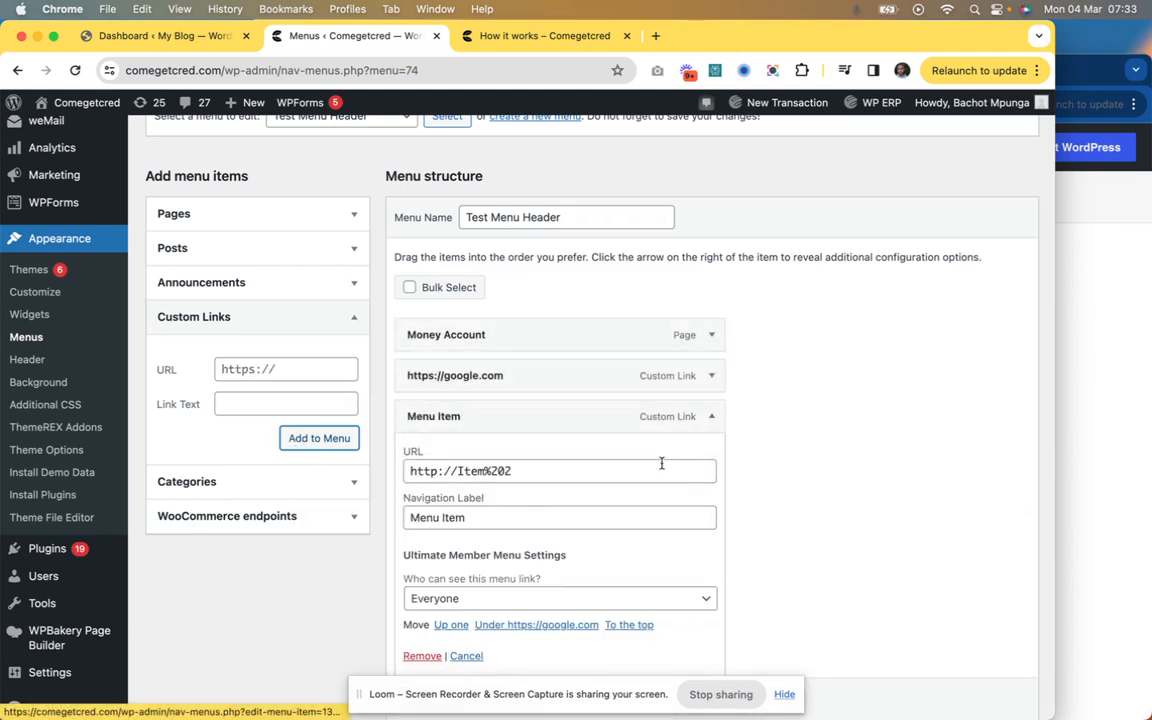
{"action": "scroll", "coordinate": [571, 535], "scroll_direction": "down", "scroll_amount": 1}
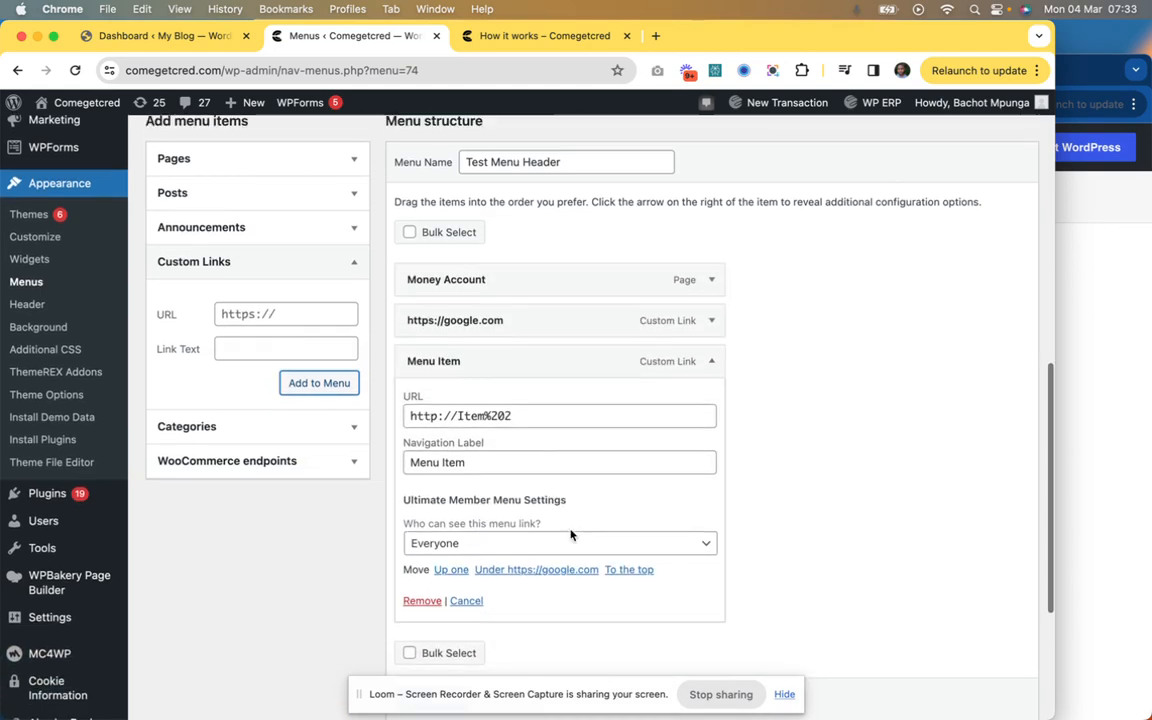
{"action": "left_click", "coordinate": [515, 416]}
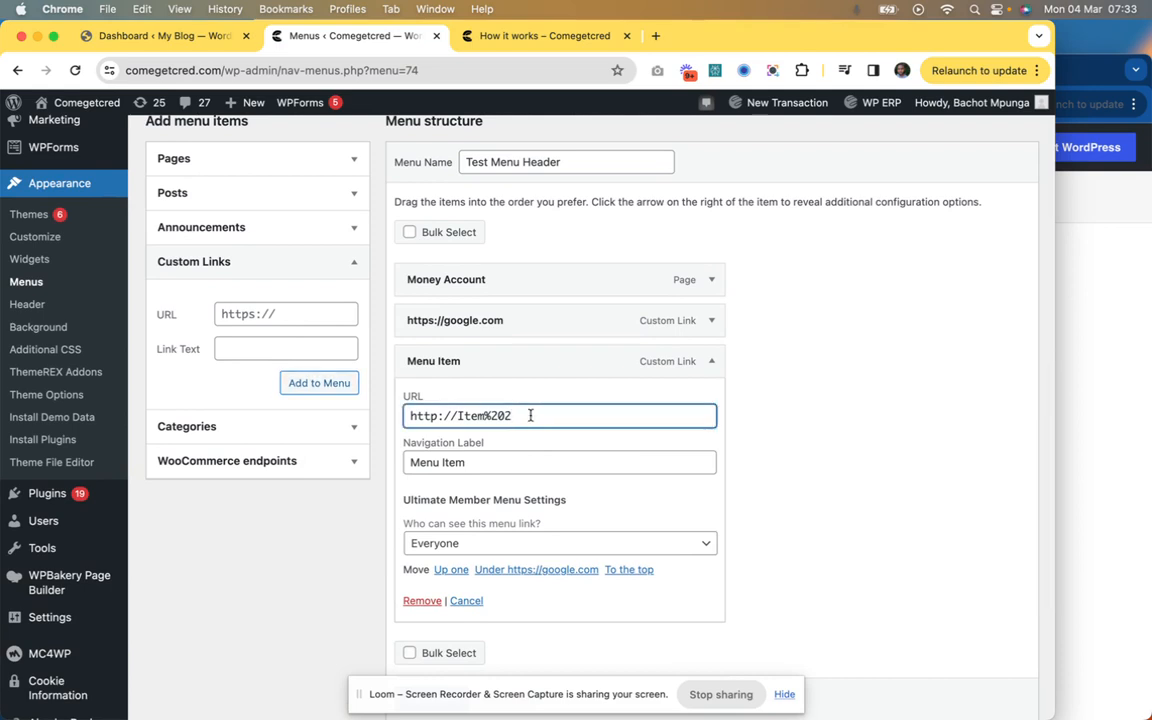
{"action": "left_click_drag", "start_coordinate": [458, 416], "coordinate": [533, 425]}
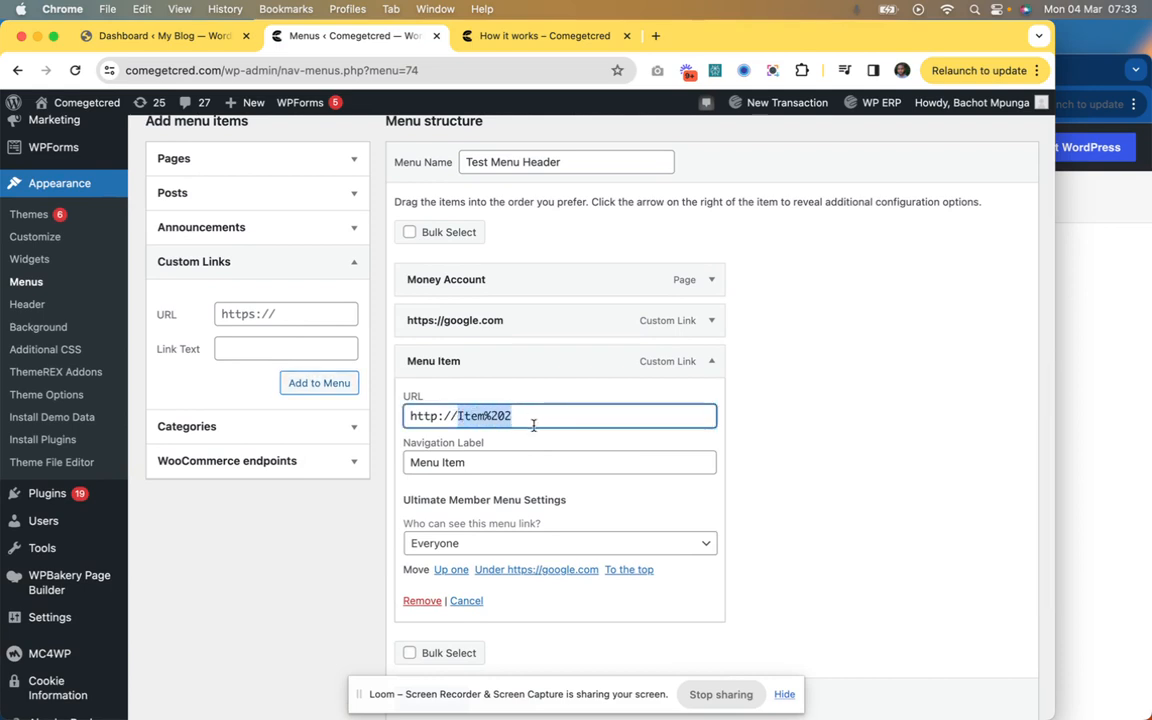
{"action": "key", "text": "BackSpace"}
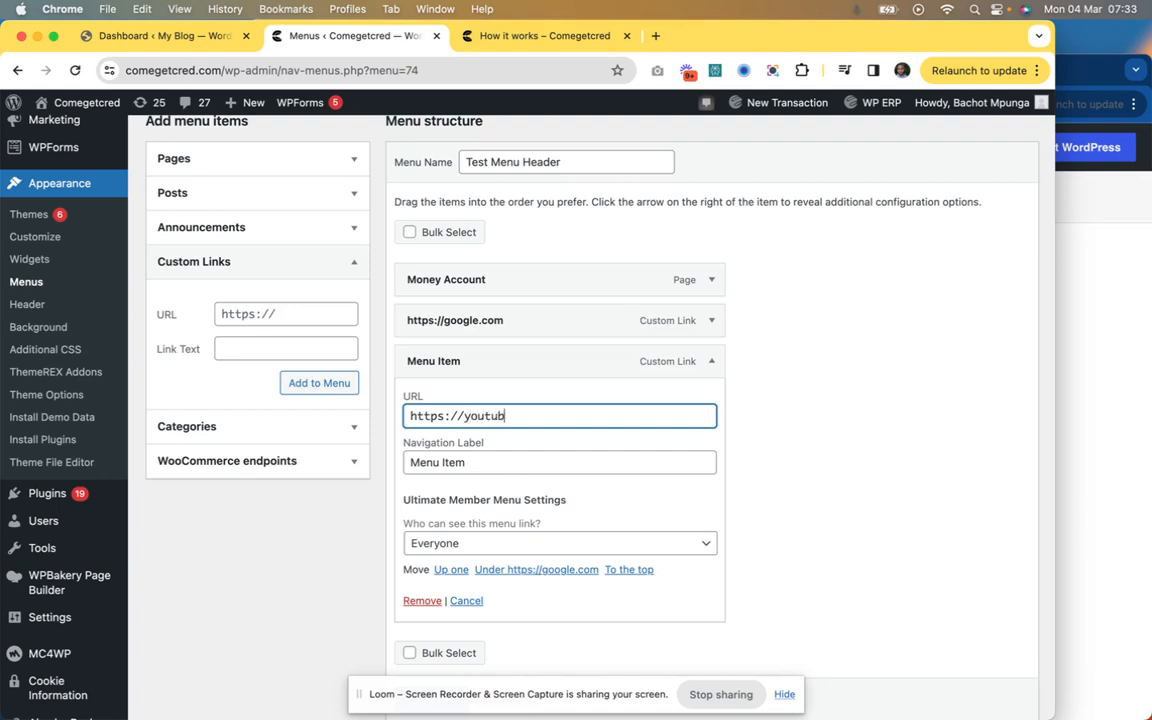
{"action": "left_click", "coordinate": [710, 368]}
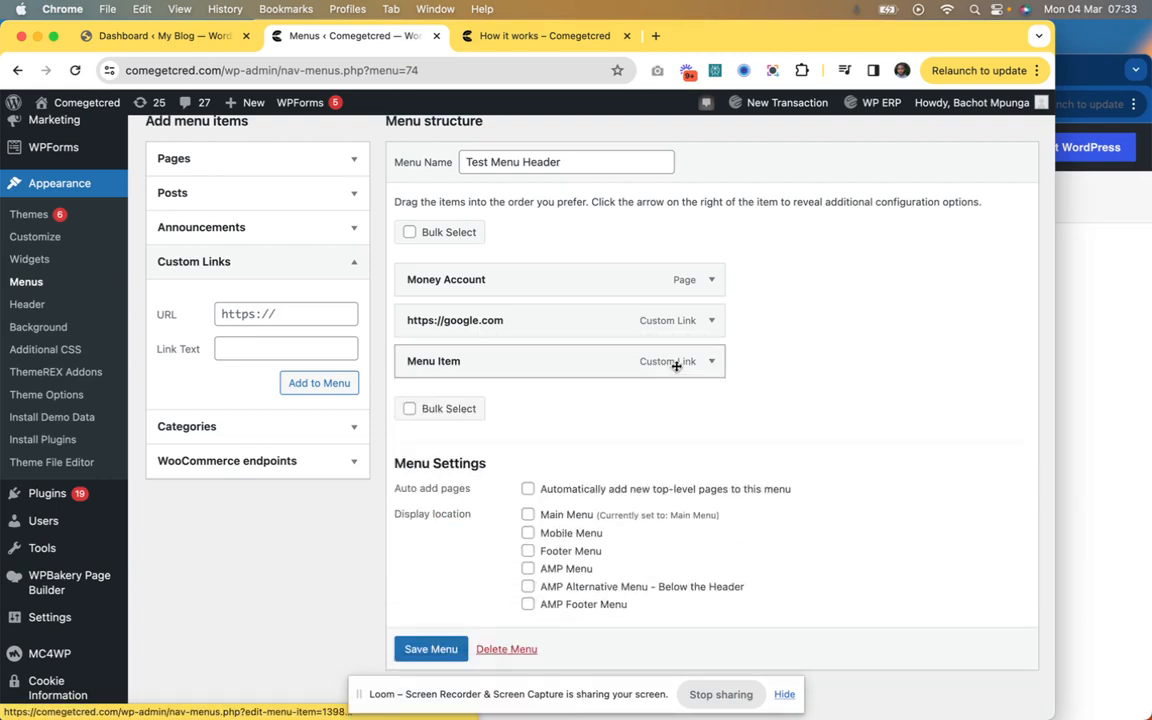
{"action": "left_click", "coordinate": [712, 367]}
{"action": "left_click", "coordinate": [552, 419]}
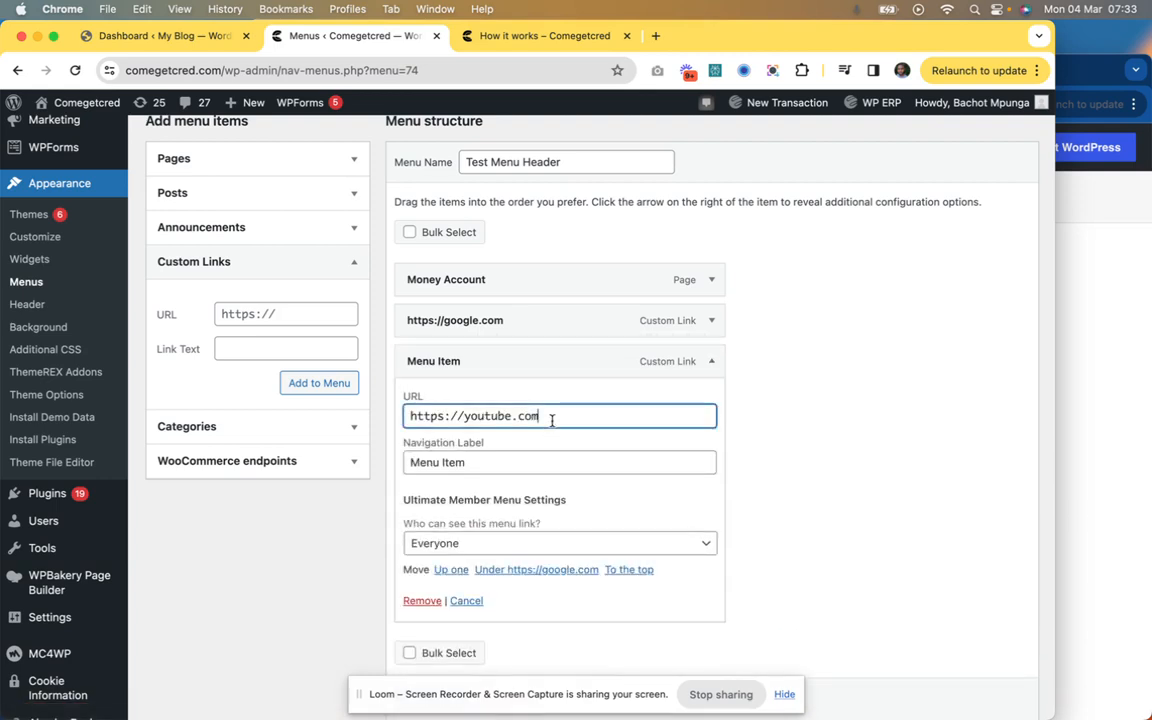
{"action": "left_click", "coordinate": [517, 462]}
{"action": "scroll", "coordinate": [517, 462], "scroll_direction": "down", "scroll_amount": 2}
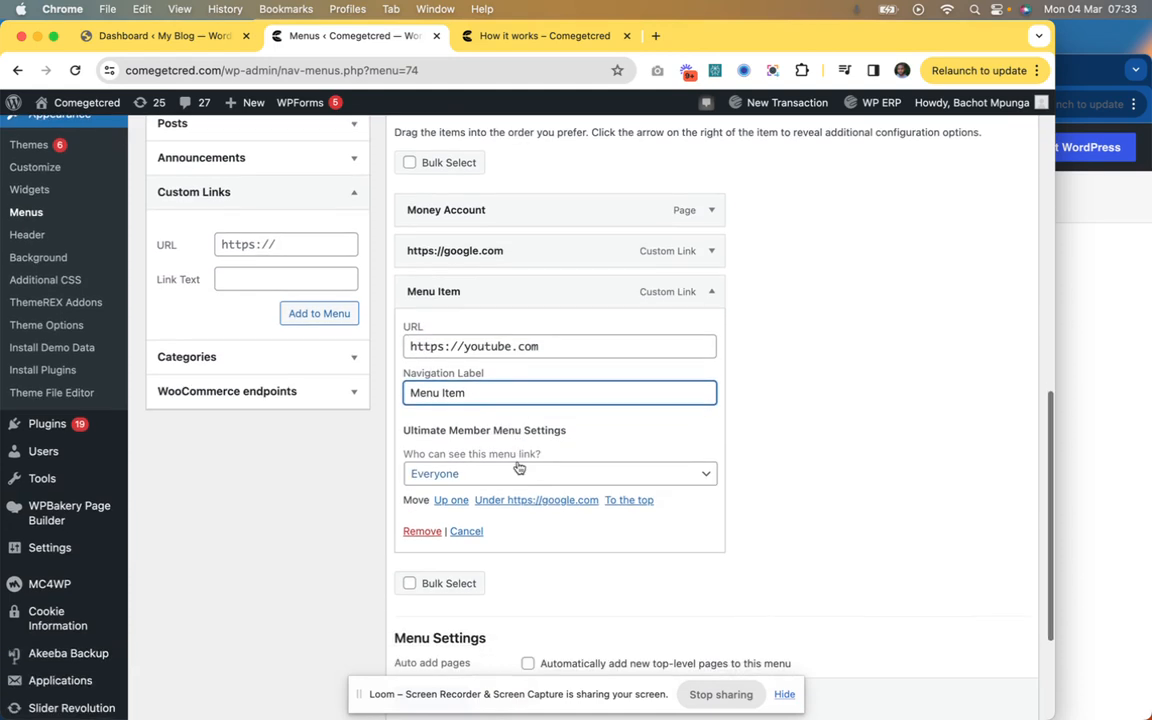
{"action": "left_click", "coordinate": [709, 293]}
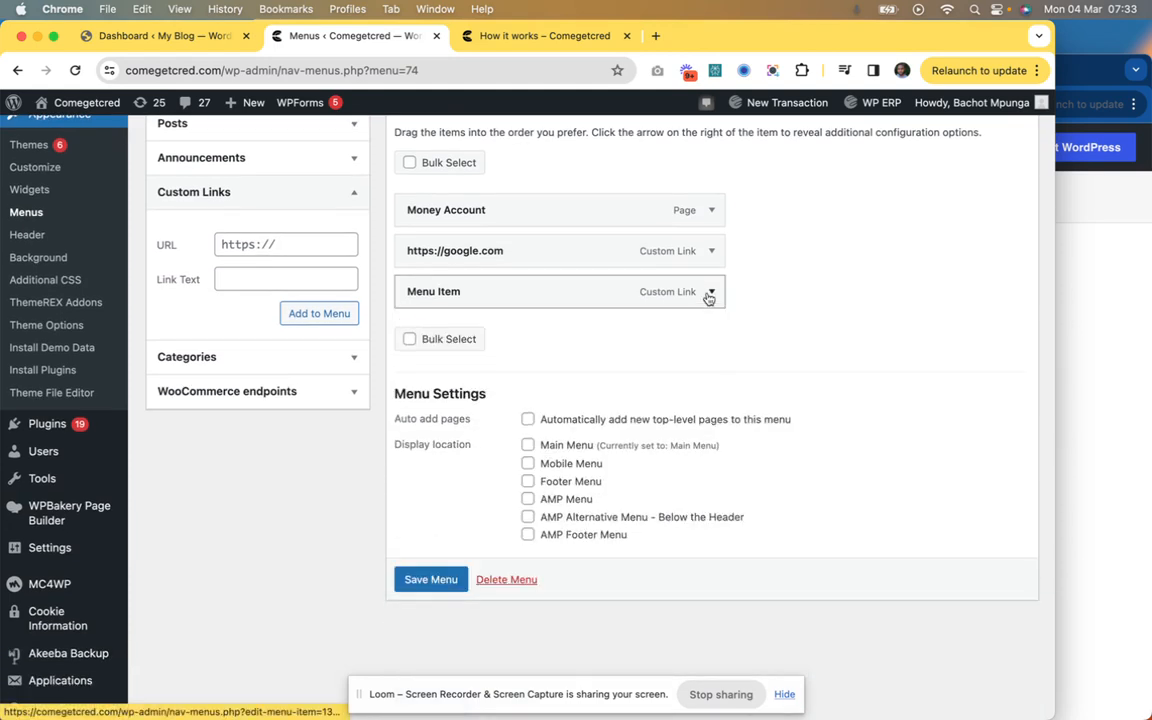
{"action": "left_click", "coordinate": [711, 251]}
{"action": "left_click_drag", "start_coordinate": [595, 303], "coordinate": [410, 305]}
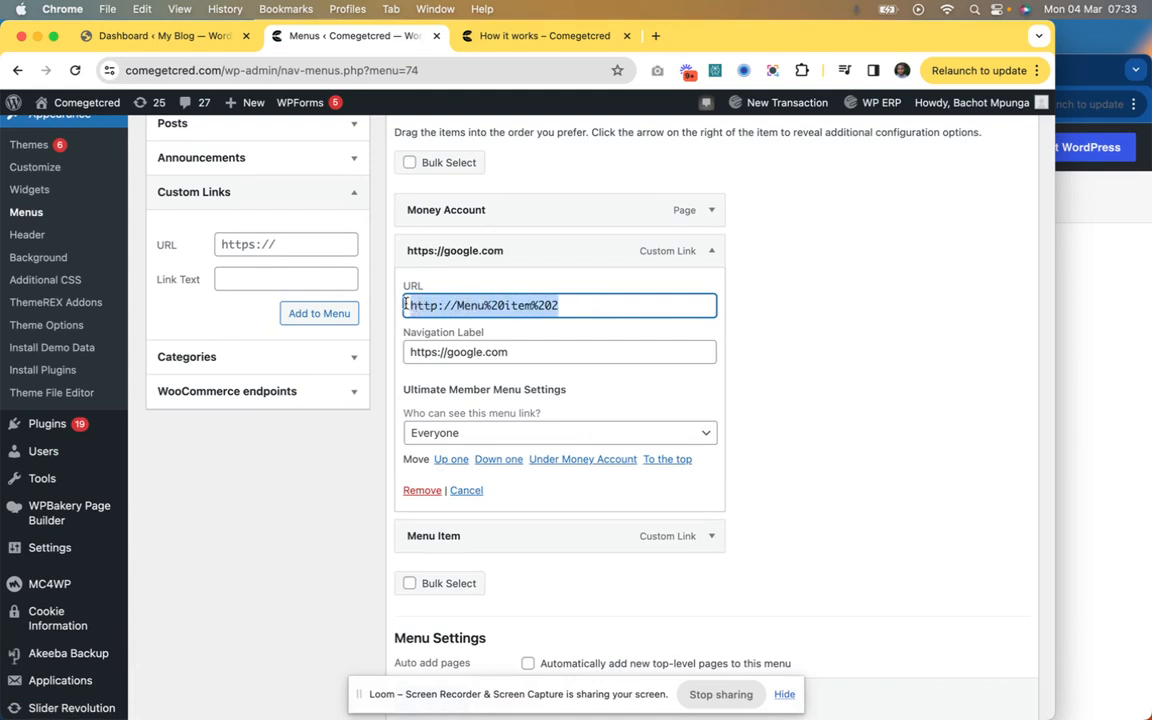
{"action": "left_click", "coordinate": [458, 350]}
{"action": "left_click_drag", "start_coordinate": [458, 350], "coordinate": [393, 357]}
{"action": "key", "text": "BackSpace"}
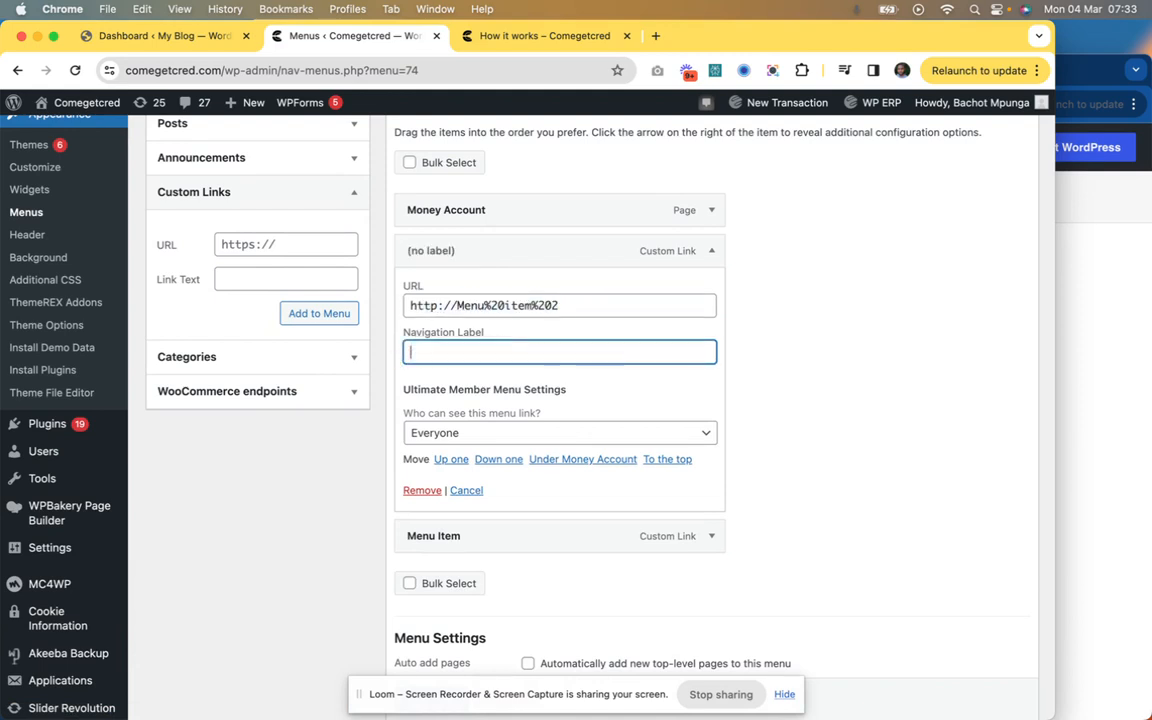
{"action": "type", "text": "Googl"}
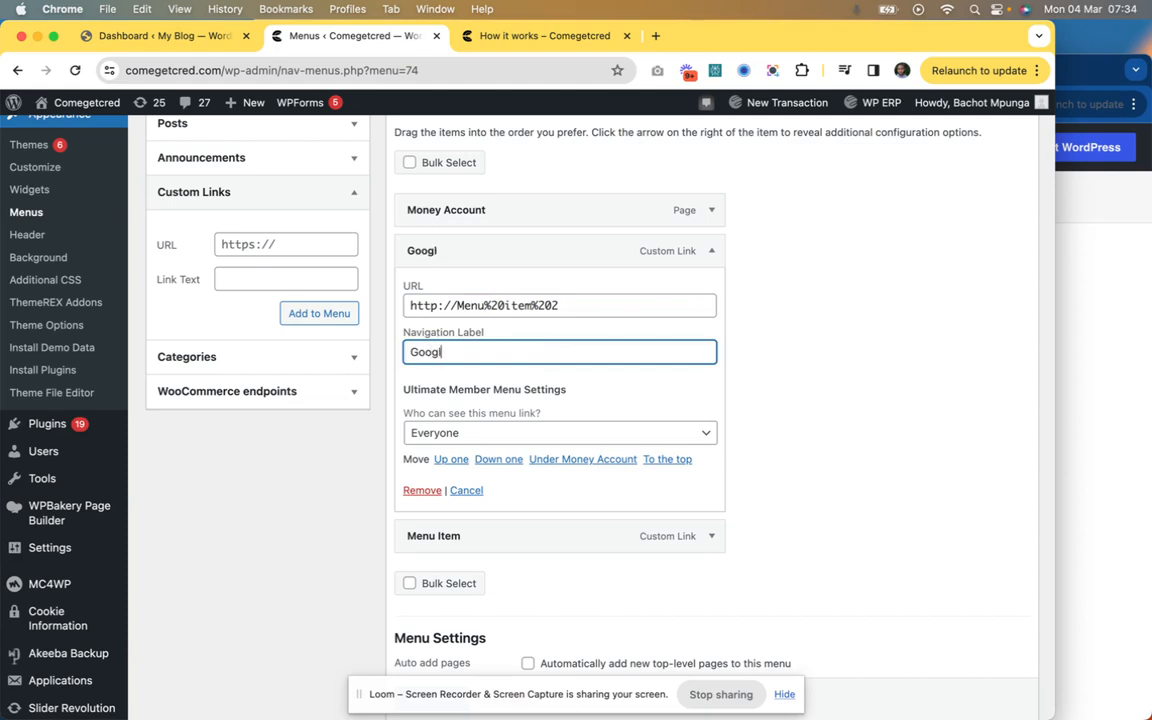
{"action": "type", "text": "e Menu Item"}
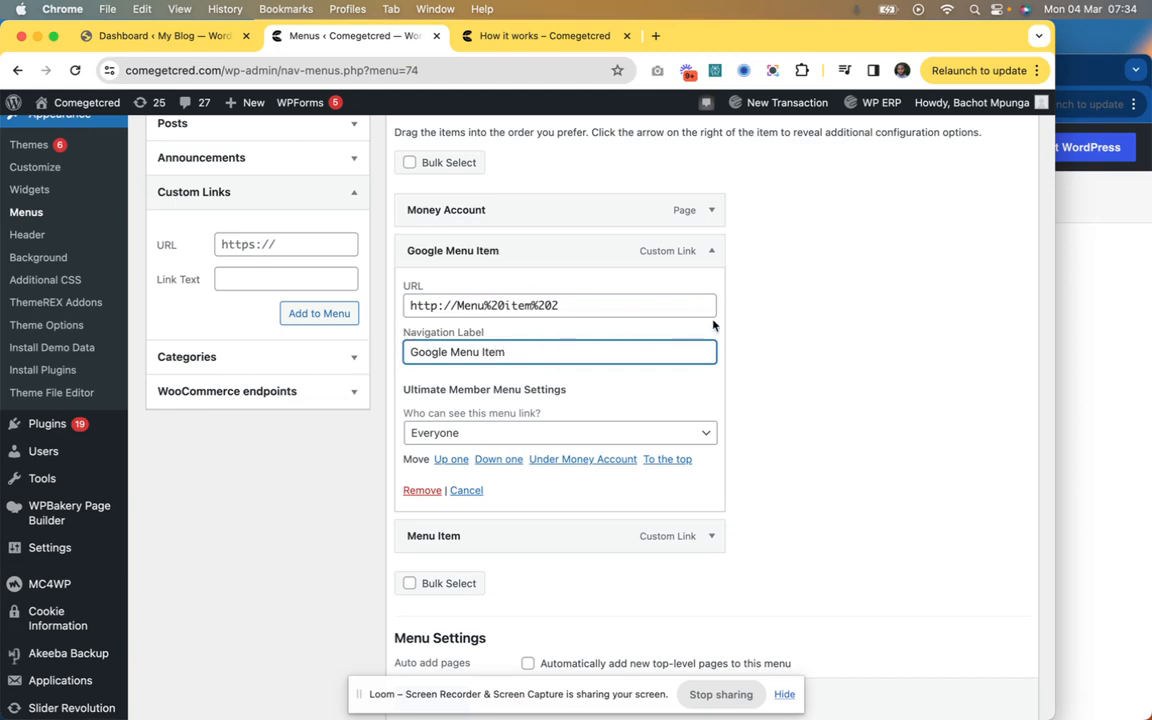
{"action": "left_click", "coordinate": [744, 320]}
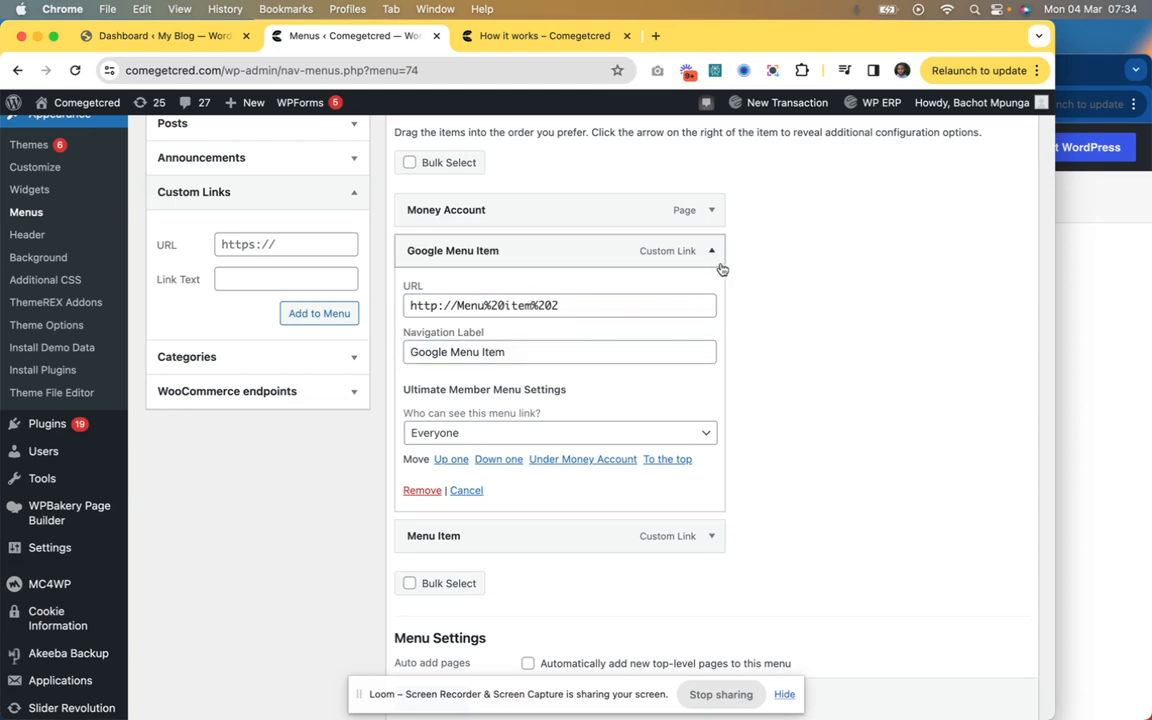
{"action": "left_click", "coordinate": [574, 303]}
{"action": "left_click_drag", "start_coordinate": [556, 303], "coordinate": [456, 304]}
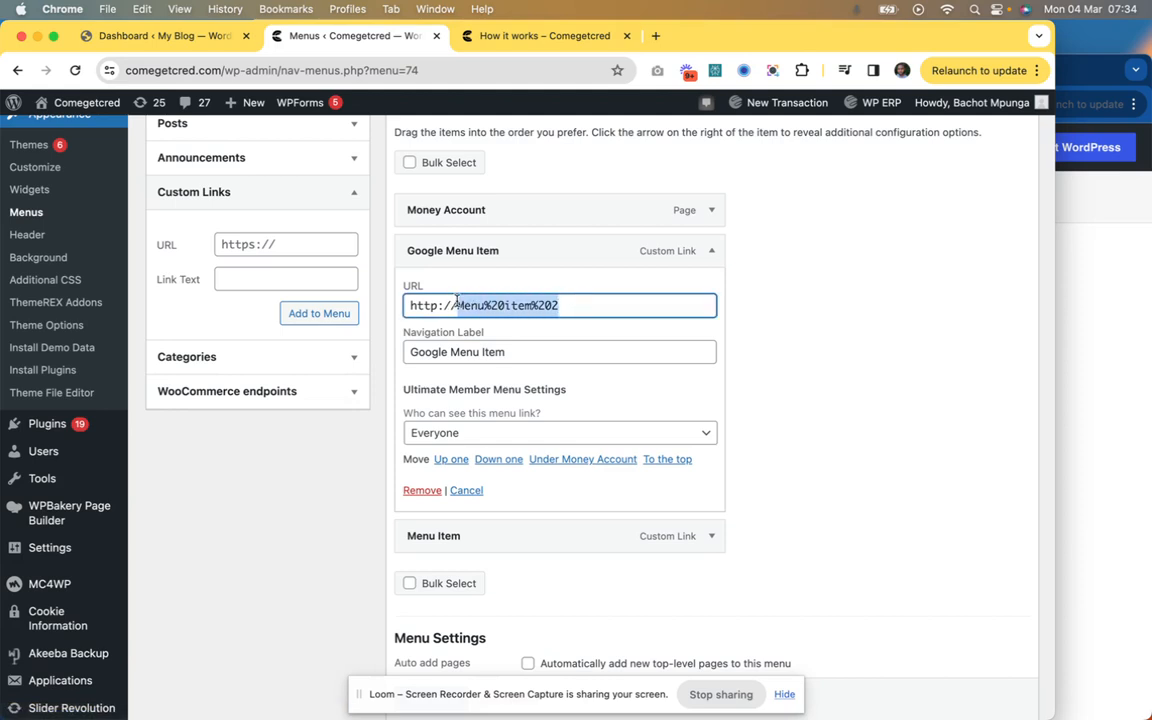
{"action": "type", "text": "goo"}
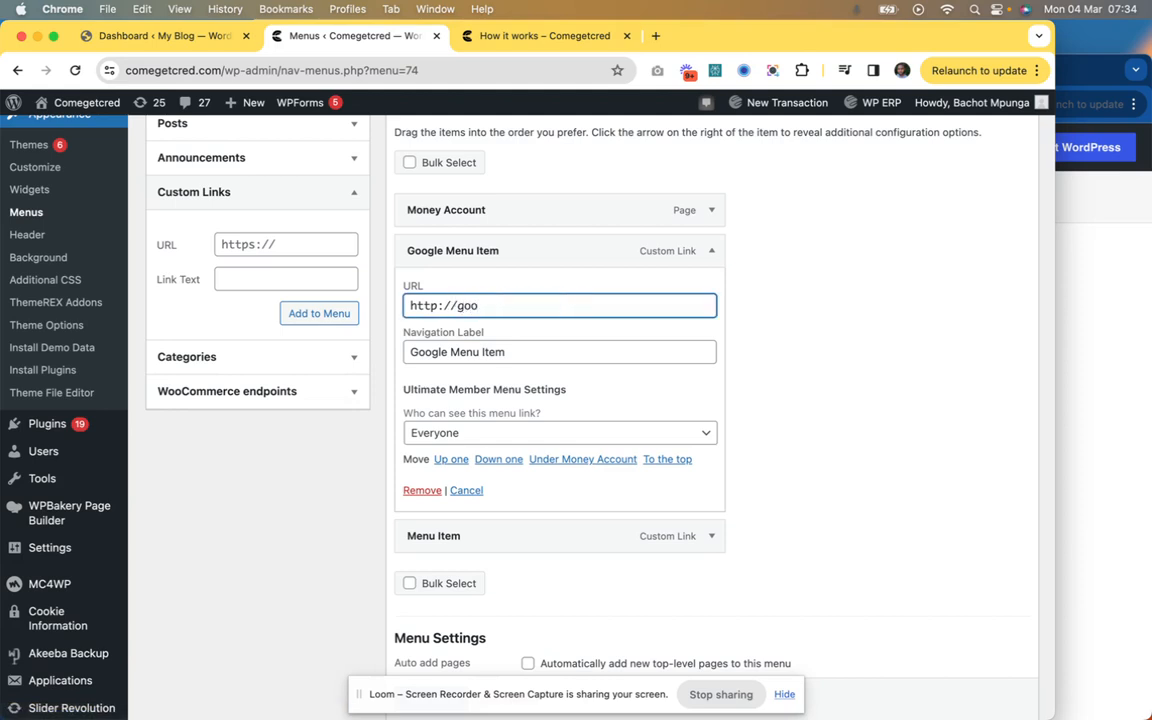
{"action": "type", "text": "gle.com"}
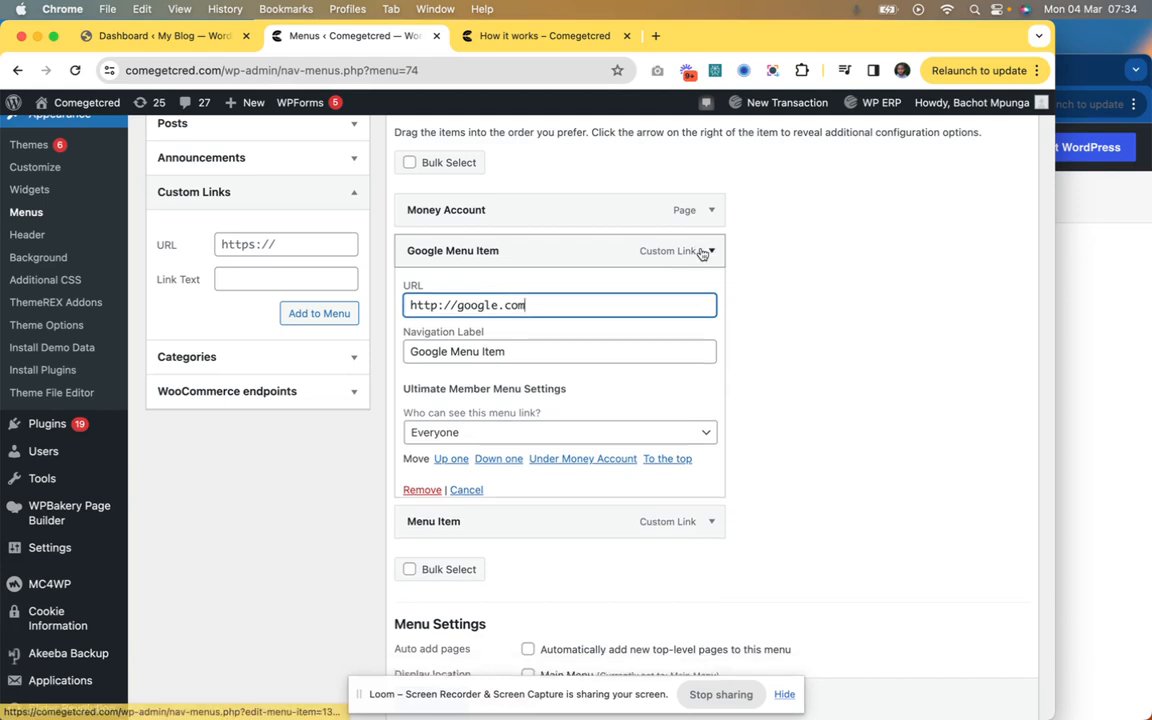
{"action": "left_click", "coordinate": [705, 251]}
{"action": "left_click", "coordinate": [222, 244]}
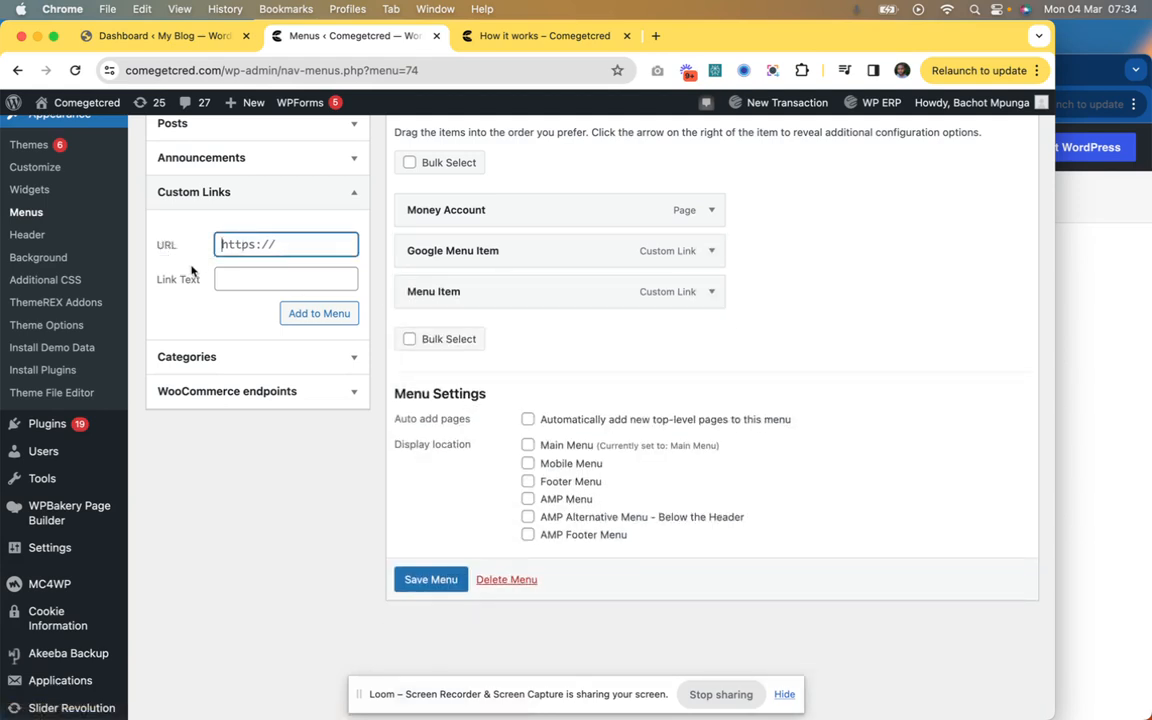
{"action": "left_click", "coordinate": [222, 278]}
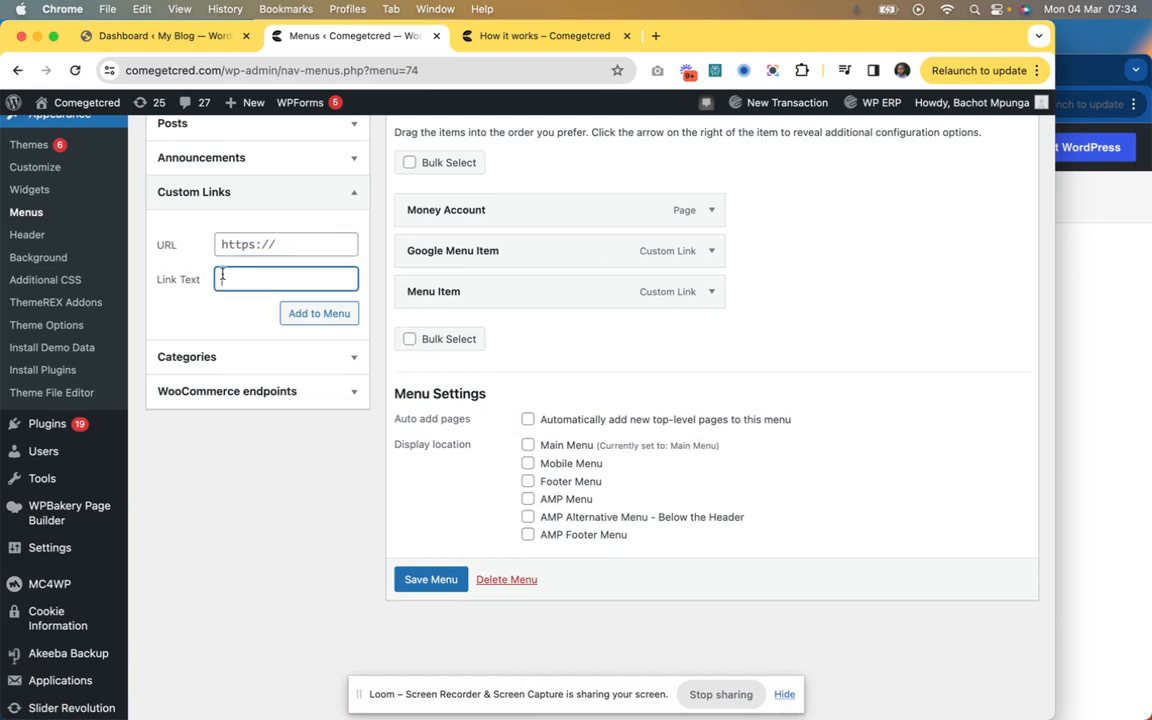
{"action": "left_click", "coordinate": [251, 244]}
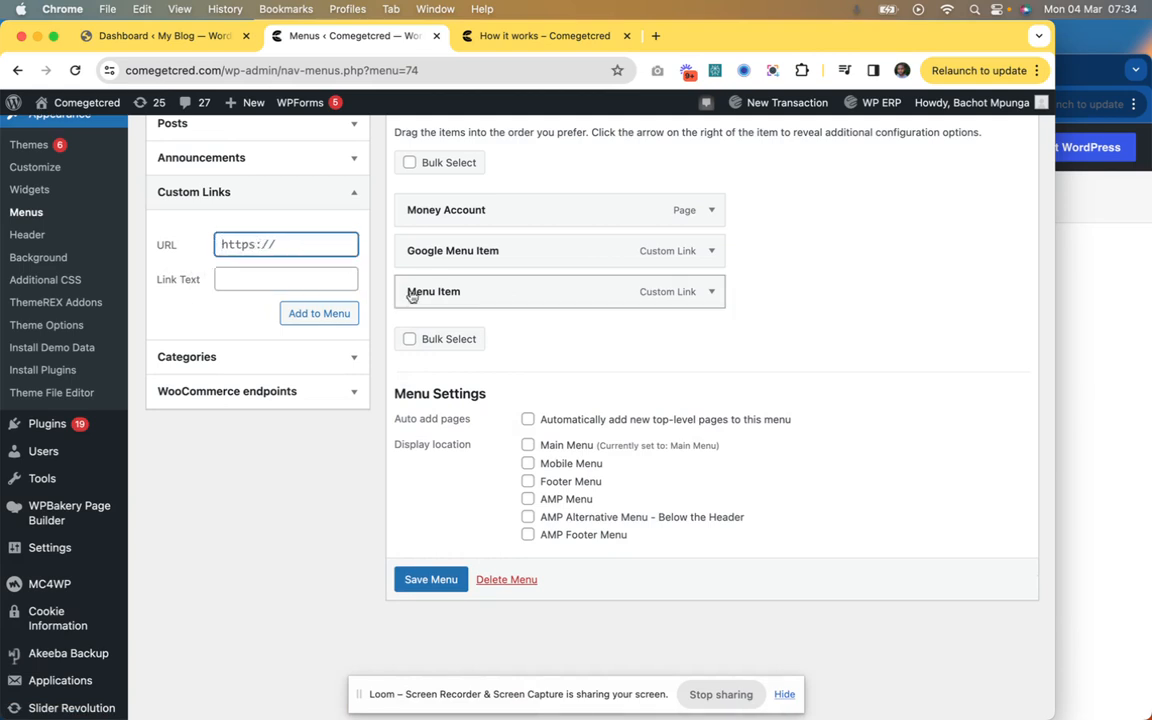
Step: Set the navigation label of the youtube.com custom link to "YouTube"
{"action": "left_click", "coordinate": [713, 295]}
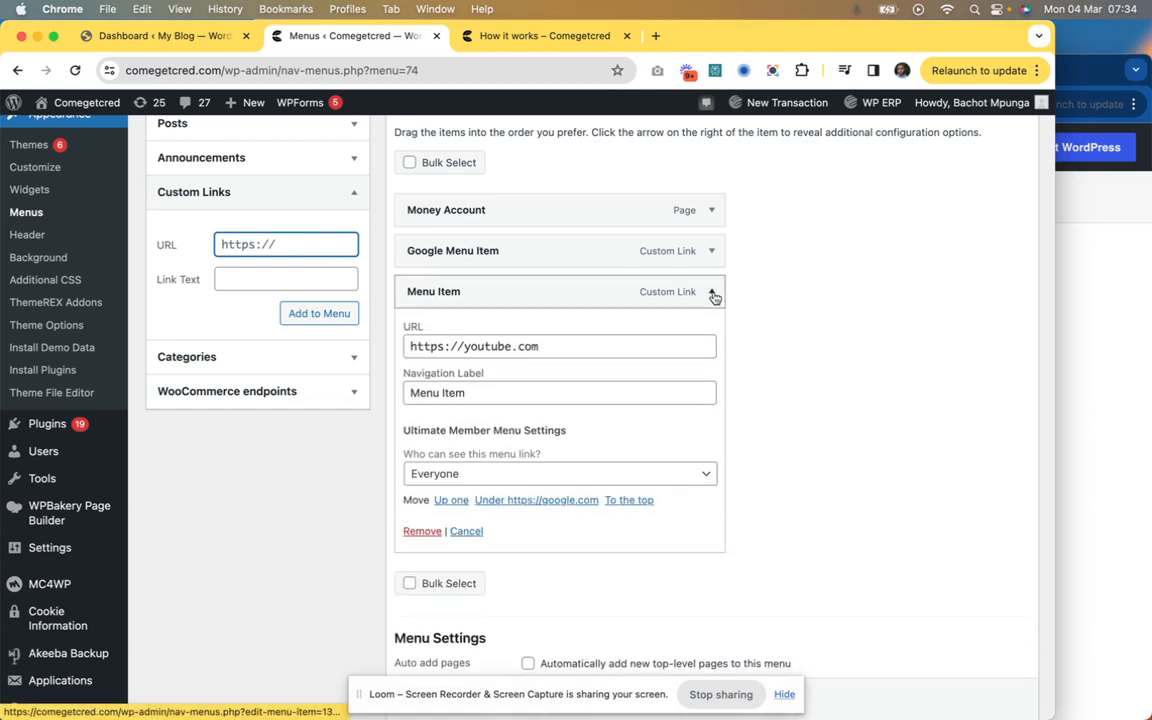
{"action": "left_click", "coordinate": [478, 394]}
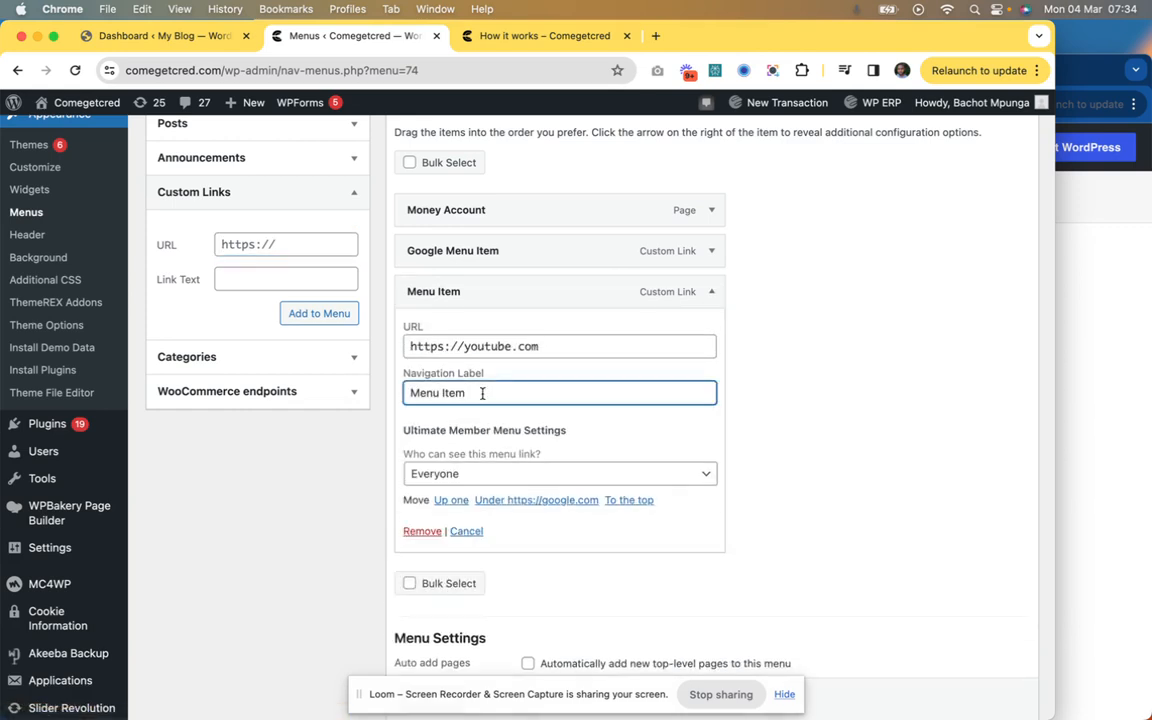
{"action": "key", "text": "super+a"}
{"action": "type", "text": "You"}
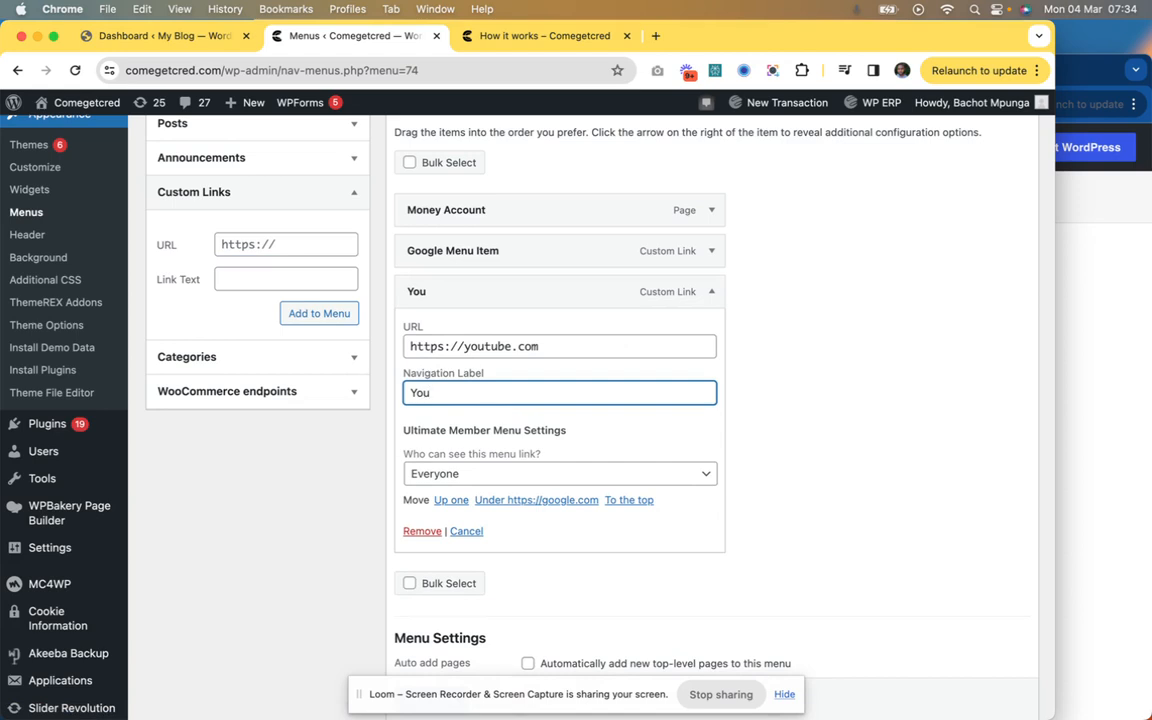
{"action": "left_click", "coordinate": [708, 290]}
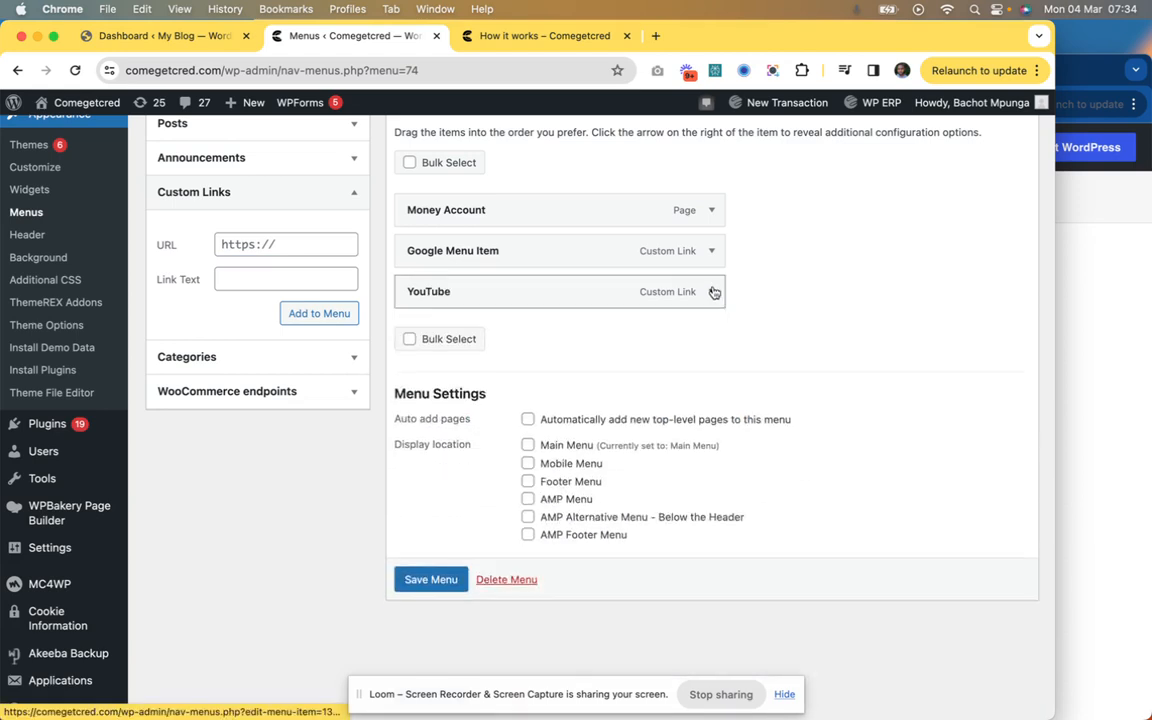
Step: Examine the options for who can see the YouTube menu link, leaving it set to Everyone
{"action": "left_click", "coordinate": [712, 291]}
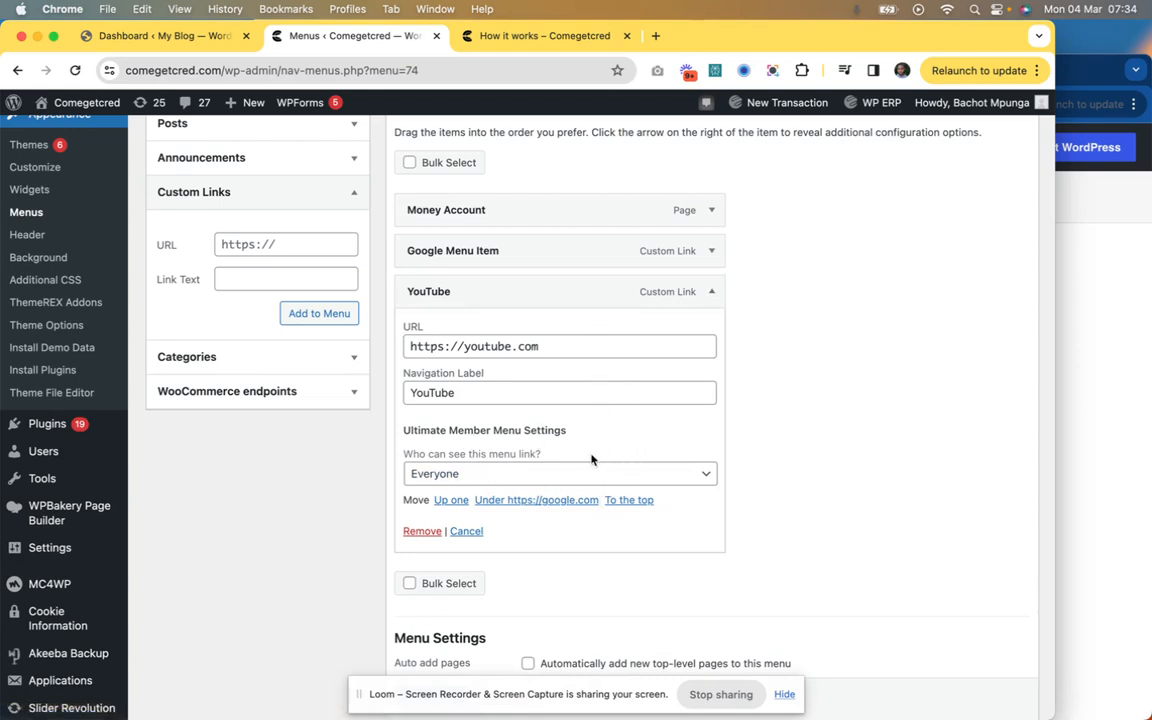
{"action": "left_click", "coordinate": [707, 474]}
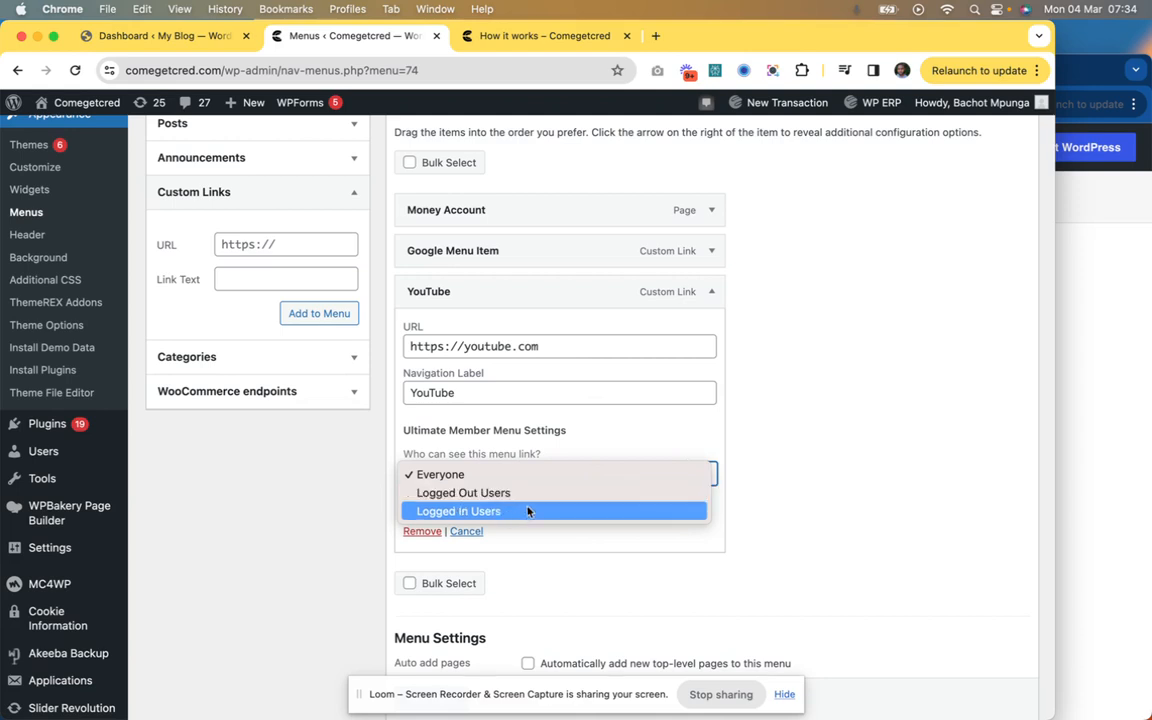
{"action": "left_click", "coordinate": [597, 428]}
Step: Look over the Test Menu Header items and inspect the YouTube item's expanded settings, including its move and remove options
{"action": "scroll", "coordinate": [616, 445], "scroll_direction": "up", "scroll_amount": 2}
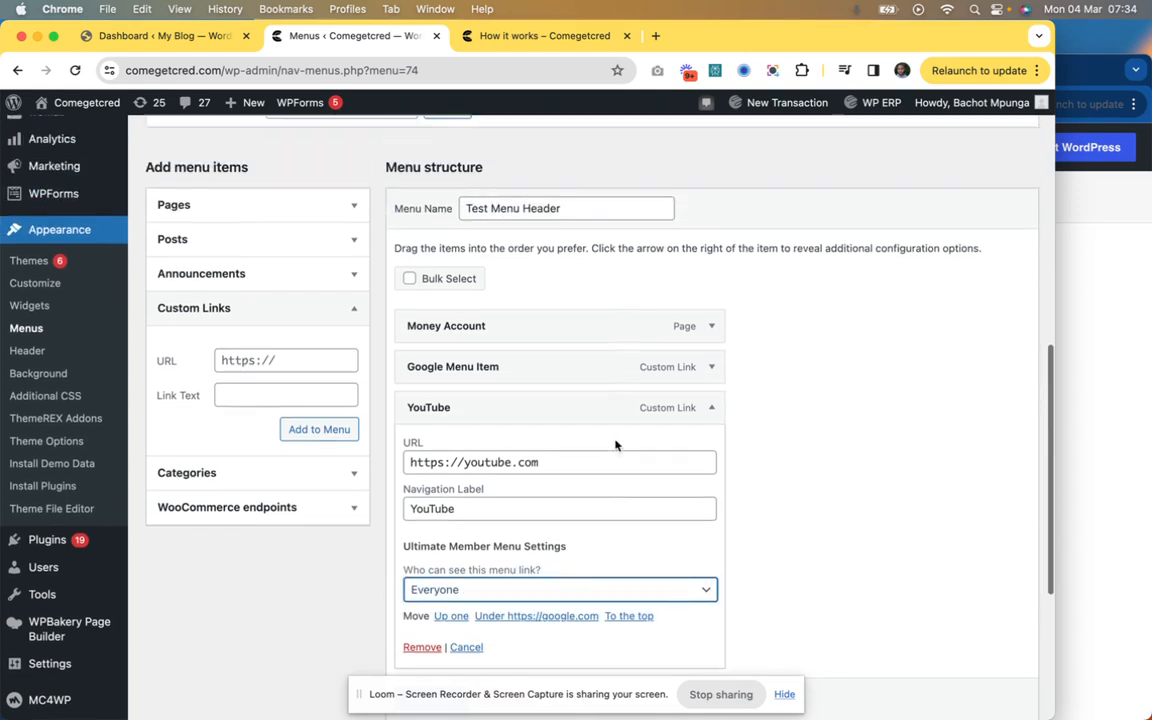
{"action": "scroll", "coordinate": [616, 445], "scroll_direction": "up", "scroll_amount": 2}
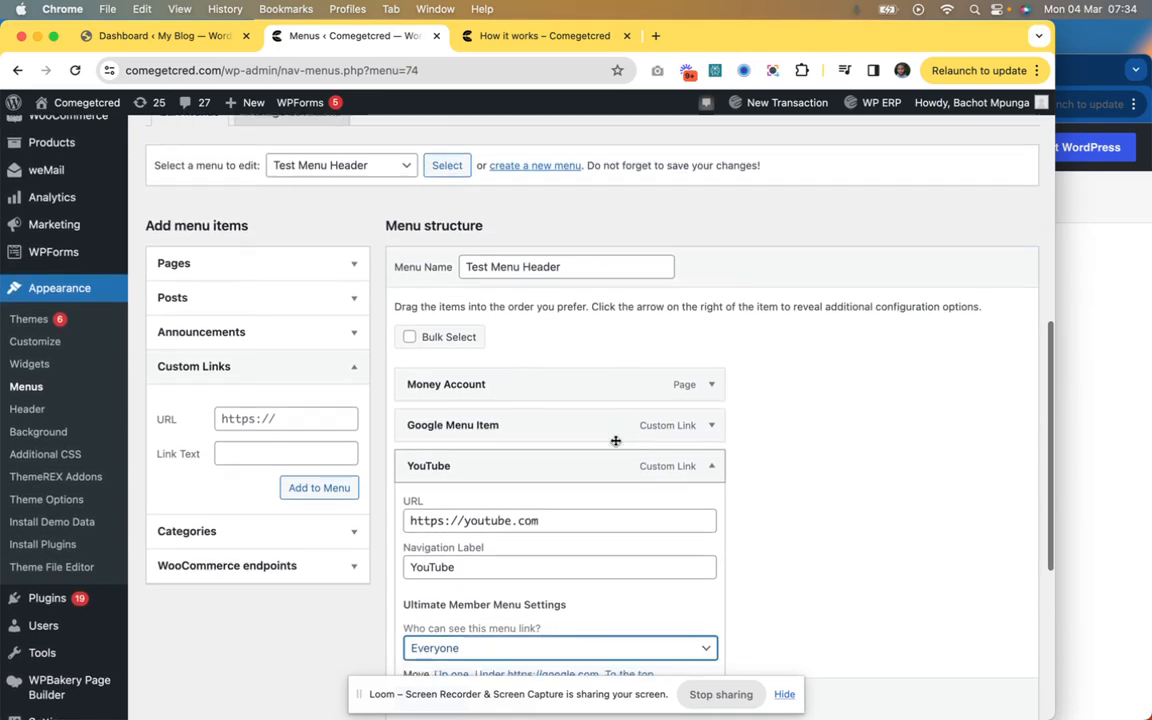
{"action": "scroll", "coordinate": [616, 441], "scroll_direction": "down", "scroll_amount": 5}
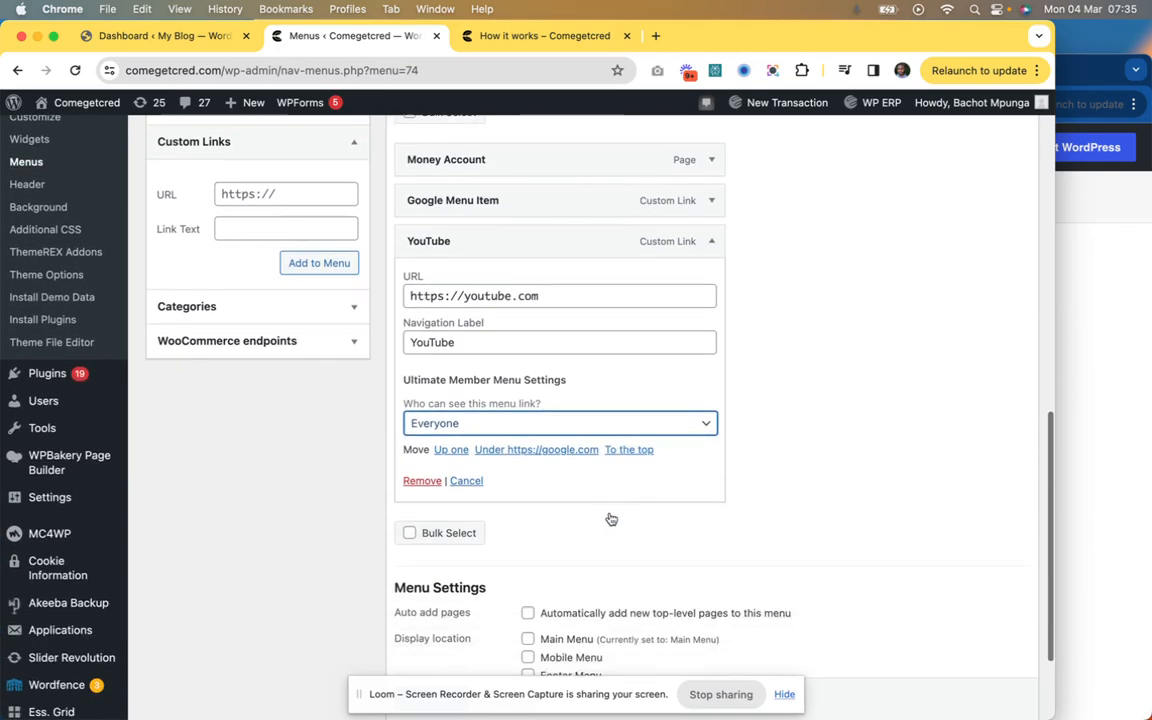
{"action": "scroll", "coordinate": [611, 519], "scroll_direction": "down", "scroll_amount": 2}
{"action": "scroll", "coordinate": [611, 519], "scroll_direction": "up", "scroll_amount": 4}
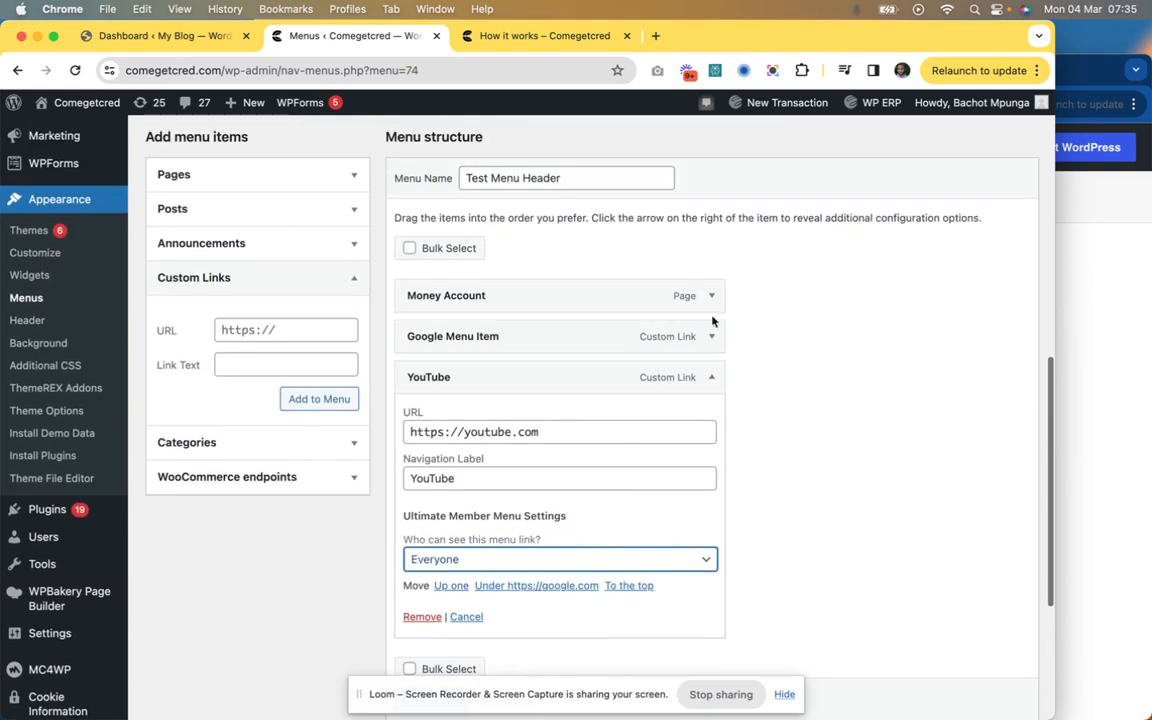
{"action": "left_click", "coordinate": [712, 336]}
{"action": "left_click", "coordinate": [712, 336]}
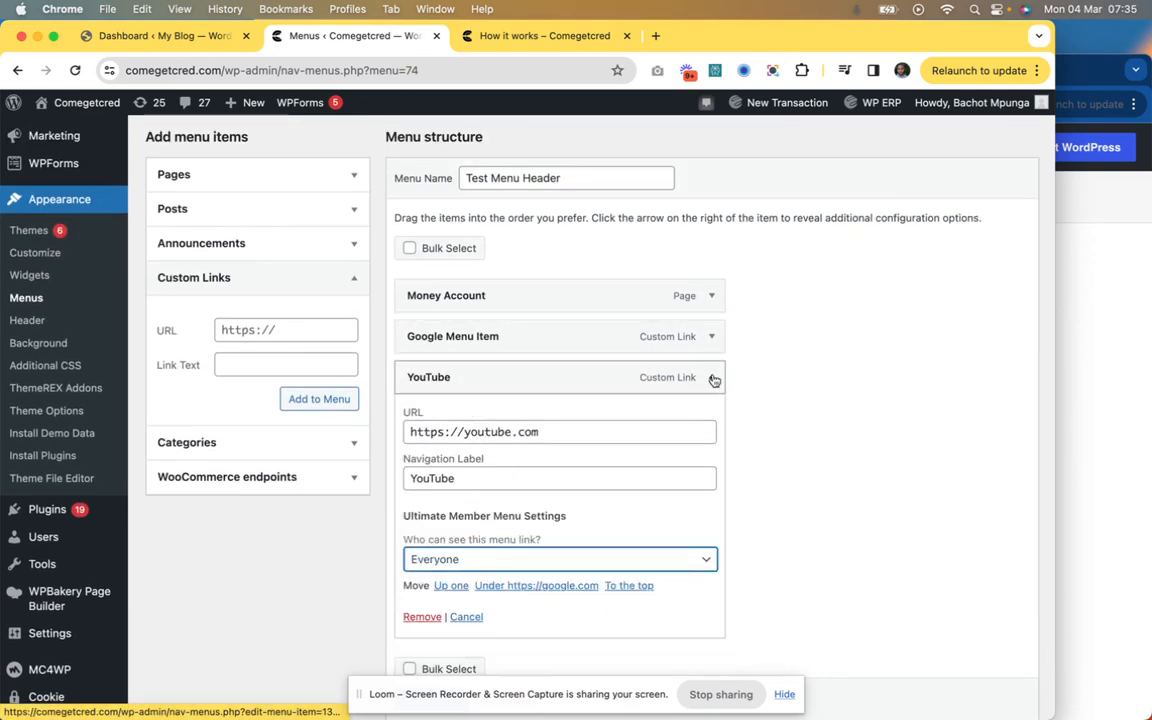
{"action": "left_click", "coordinate": [713, 379]}
{"action": "left_click", "coordinate": [713, 379]}
{"action": "left_click", "coordinate": [713, 379]}
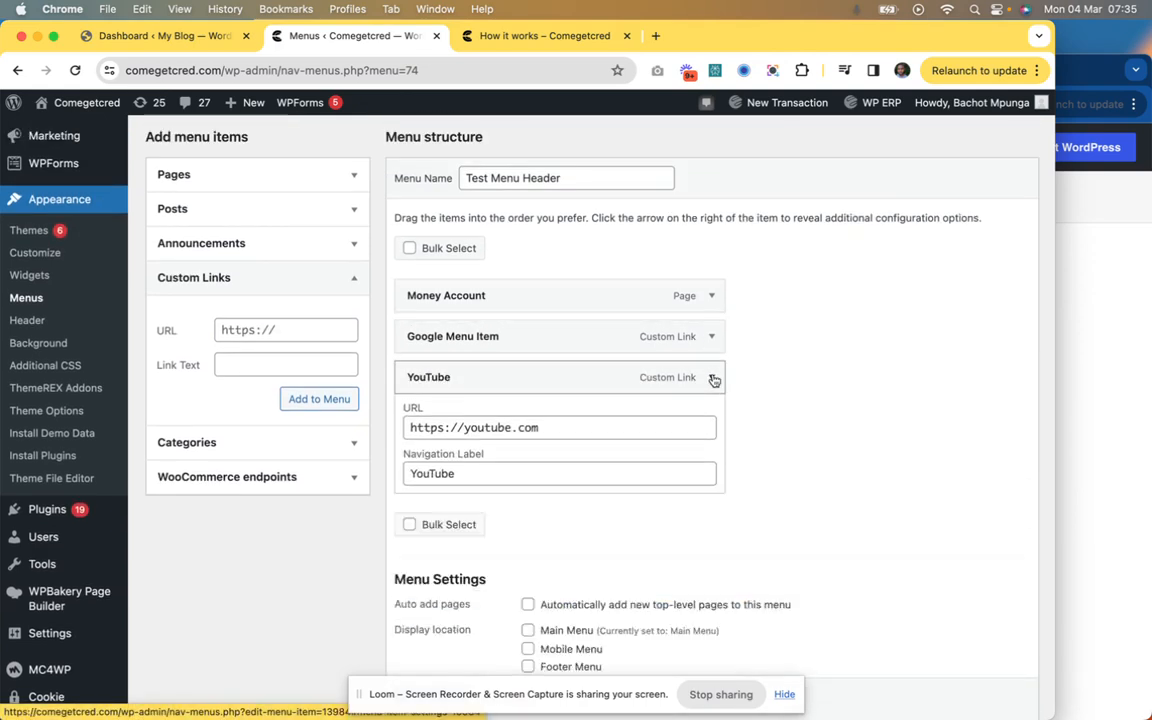
{"action": "left_click", "coordinate": [713, 379]}
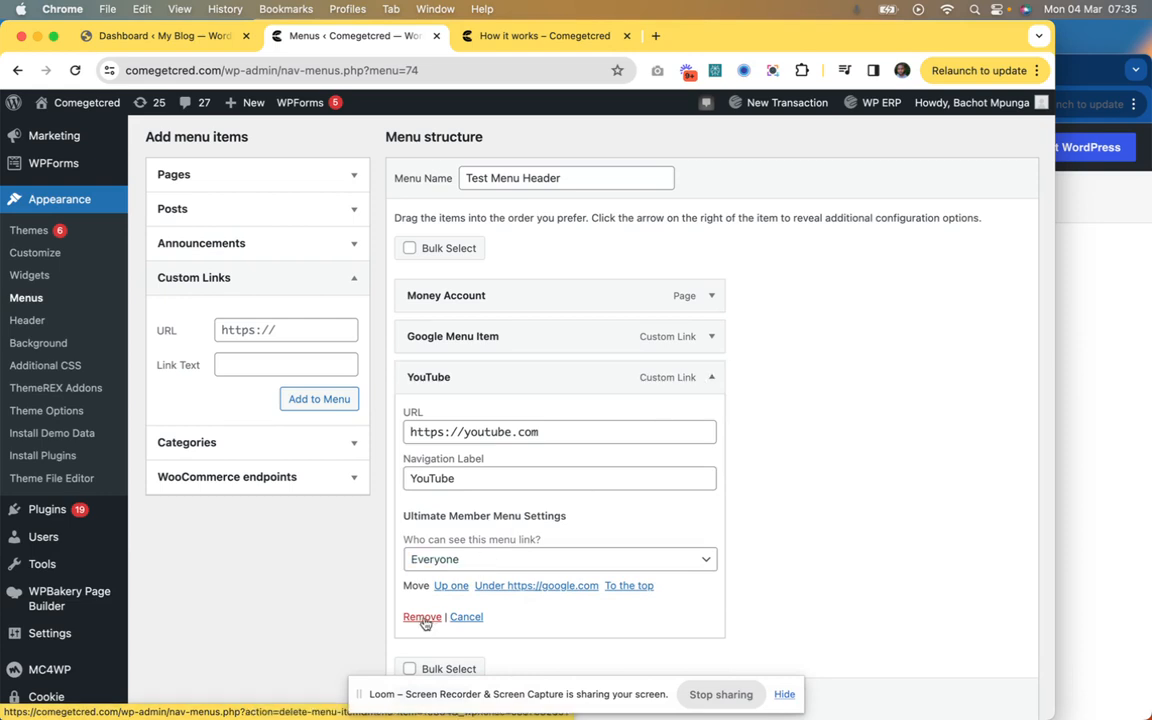
Step: Reorder YouTube directly below Money Account as a top-level item, and inspect Money Account's settings
{"action": "left_click_drag", "start_coordinate": [483, 380], "coordinate": [483, 318]}
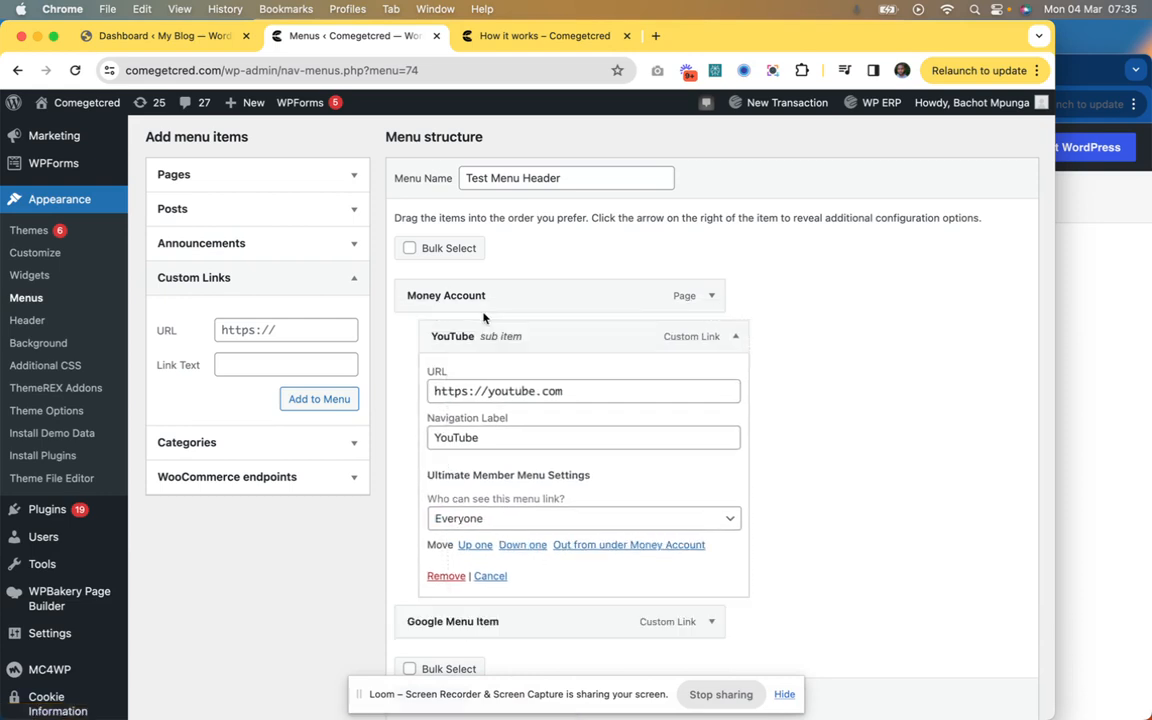
{"action": "left_click", "coordinate": [736, 337]}
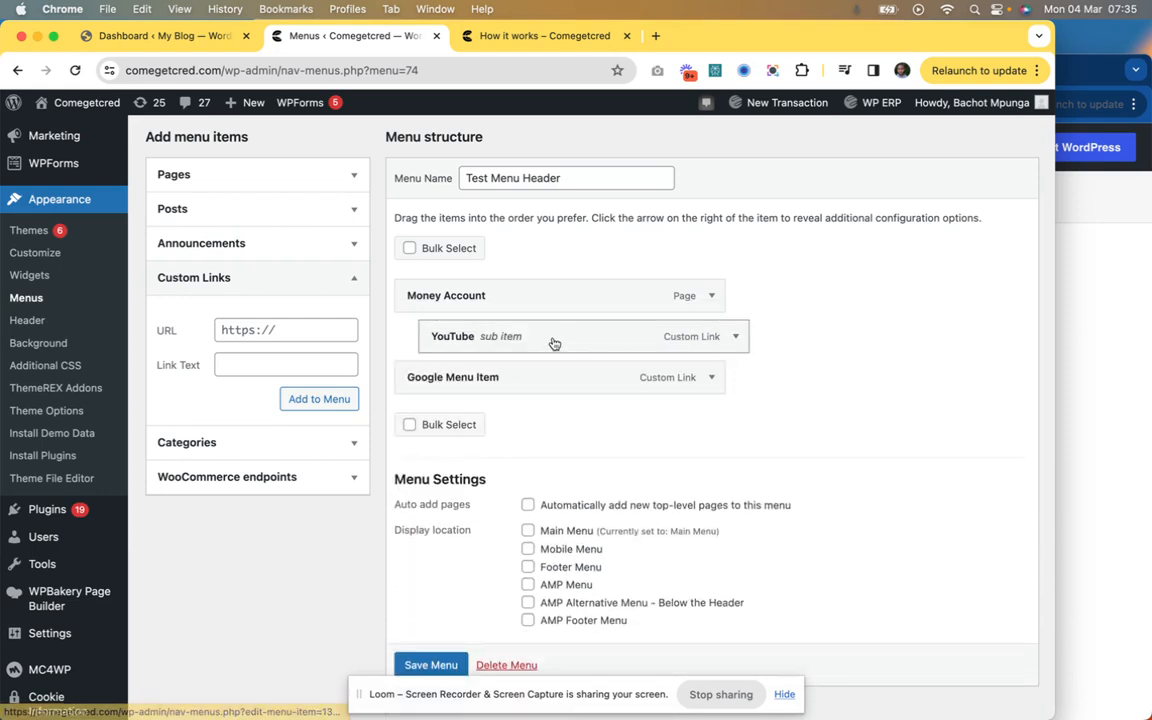
{"action": "left_click_drag", "start_coordinate": [553, 342], "coordinate": [509, 342]}
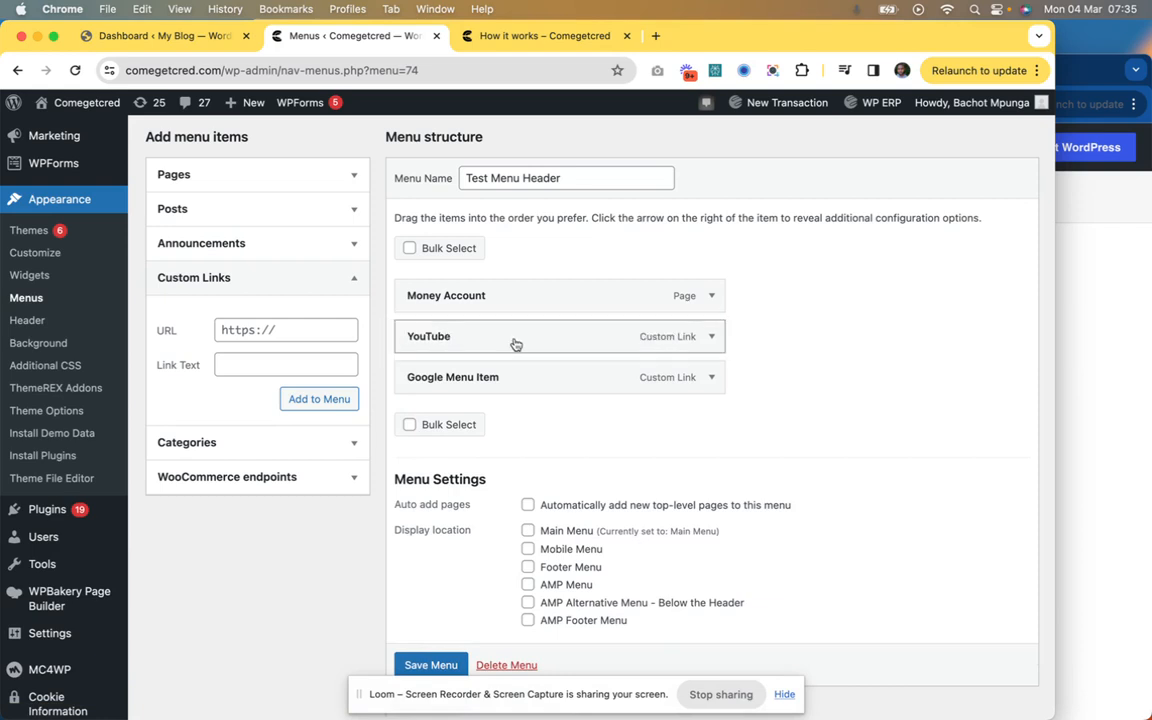
{"action": "left_click", "coordinate": [713, 297]}
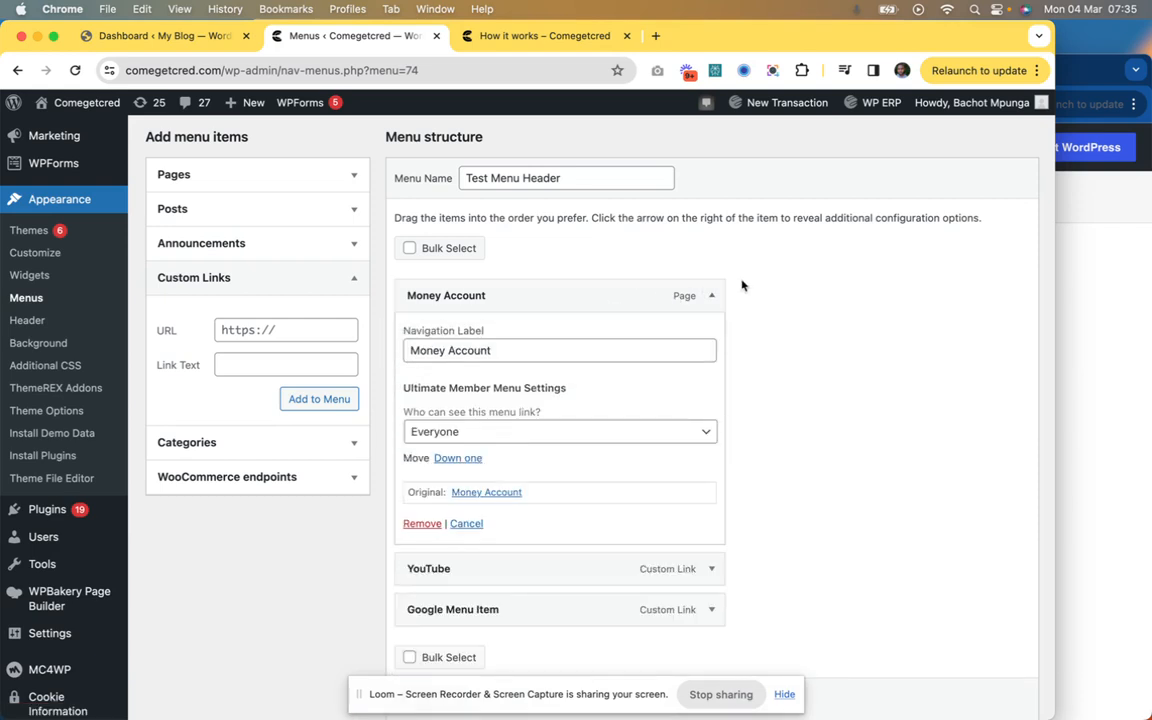
{"action": "left_click", "coordinate": [715, 297]}
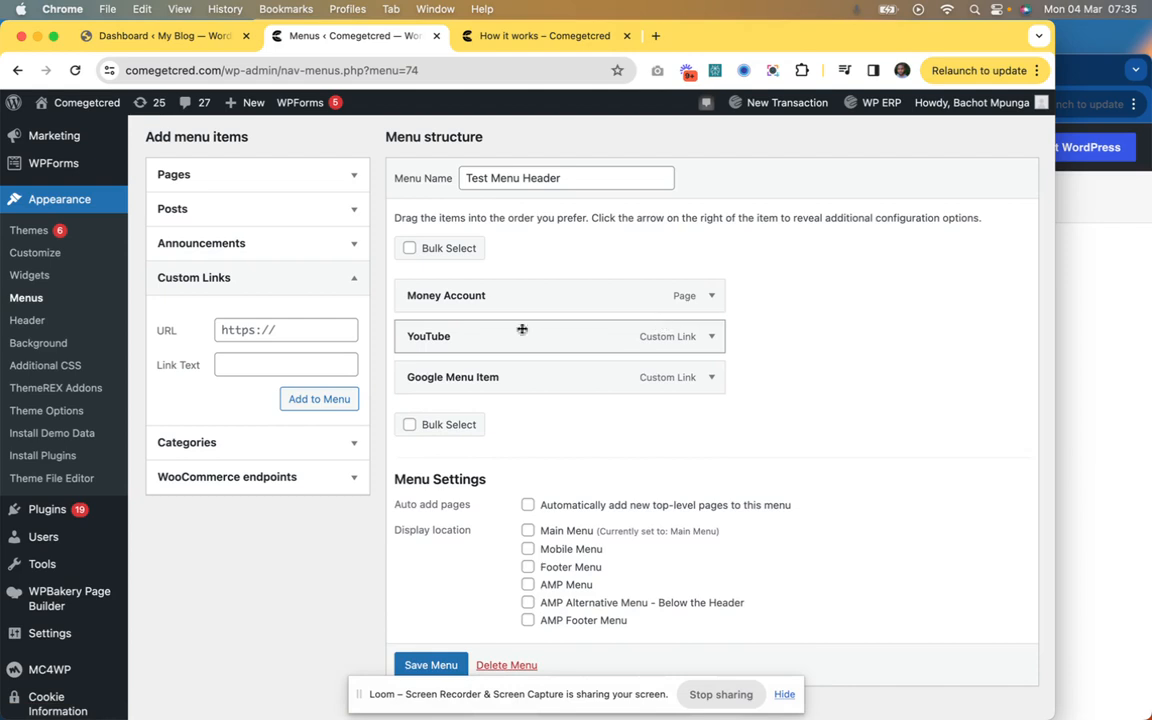
Step: Add the Book a meeting page to the menu and nest it under Money Account, checking its settings
{"action": "left_click", "coordinate": [352, 279]}
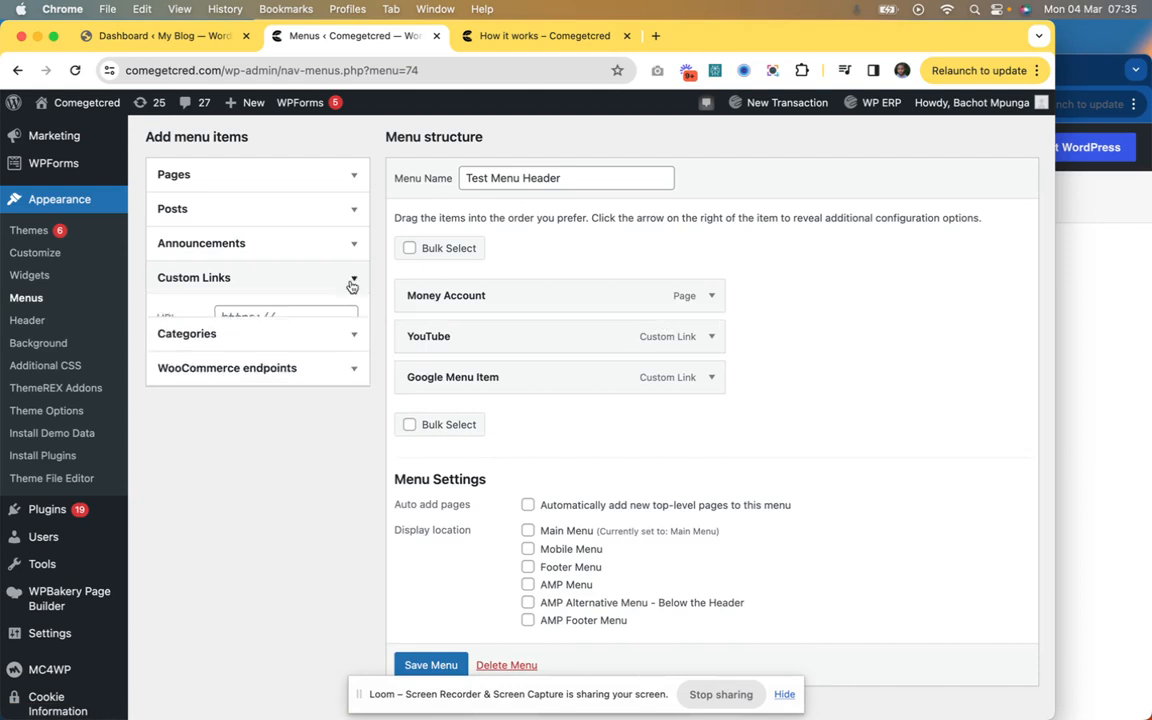
{"action": "left_click", "coordinate": [350, 175]}
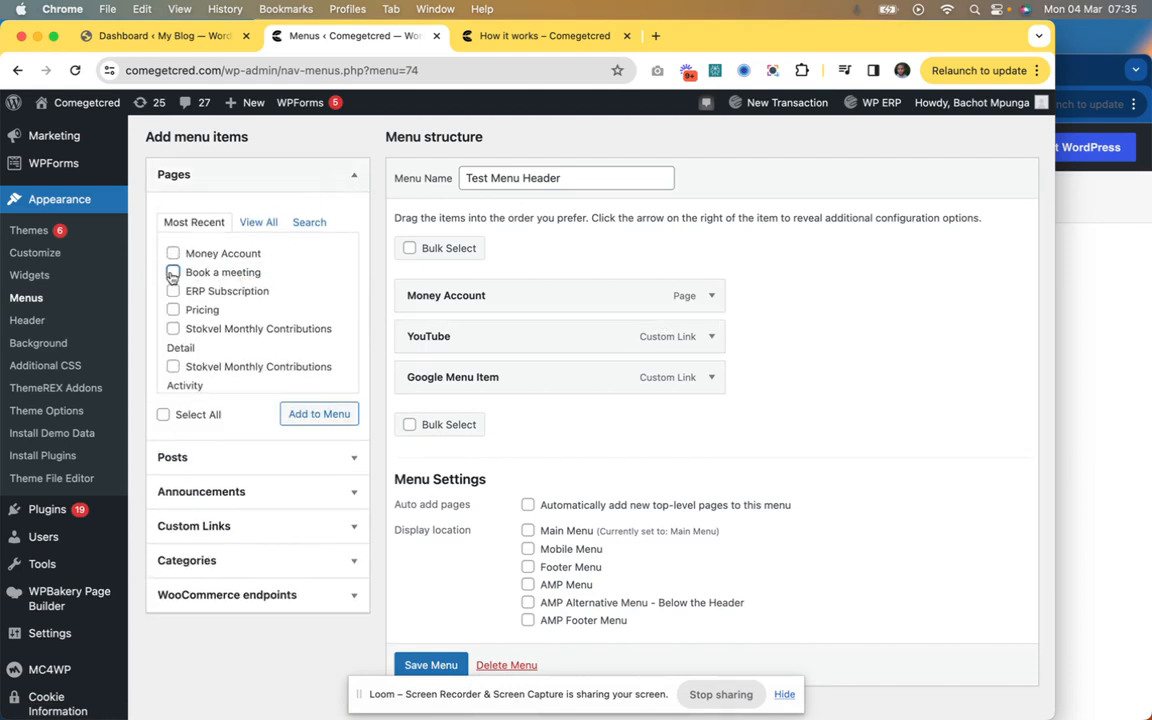
{"action": "left_click", "coordinate": [319, 414]}
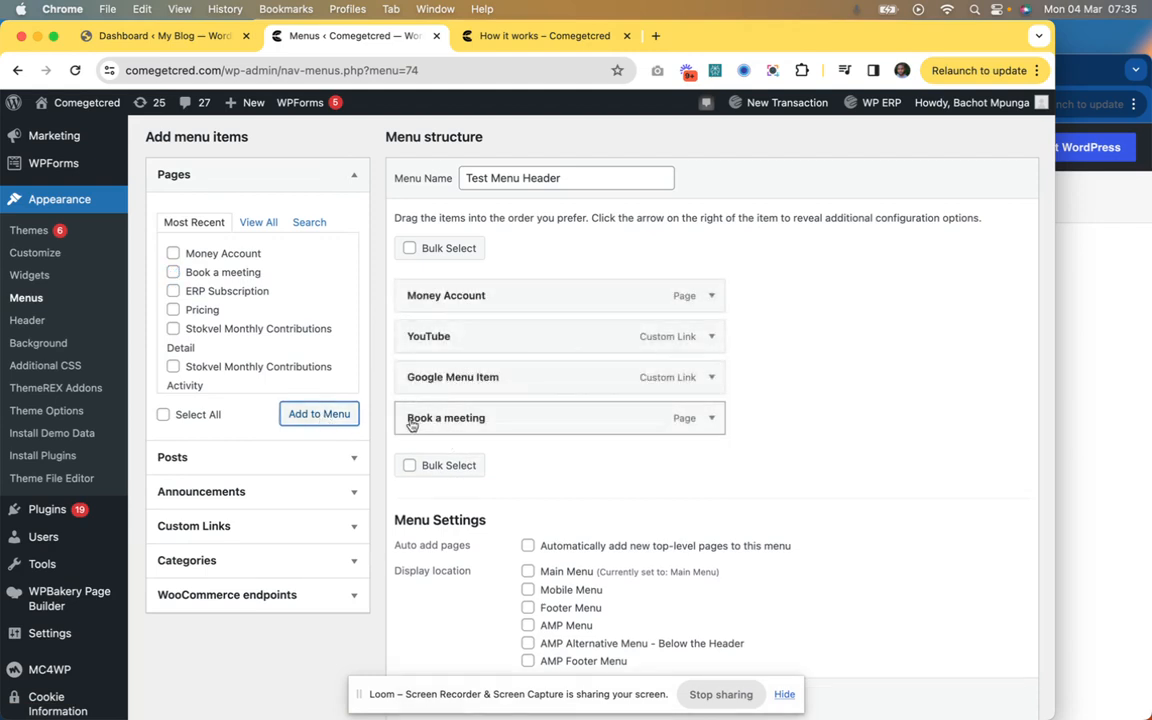
{"action": "left_click_drag", "start_coordinate": [411, 425], "coordinate": [498, 341]}
{"action": "left_click", "coordinate": [737, 336]}
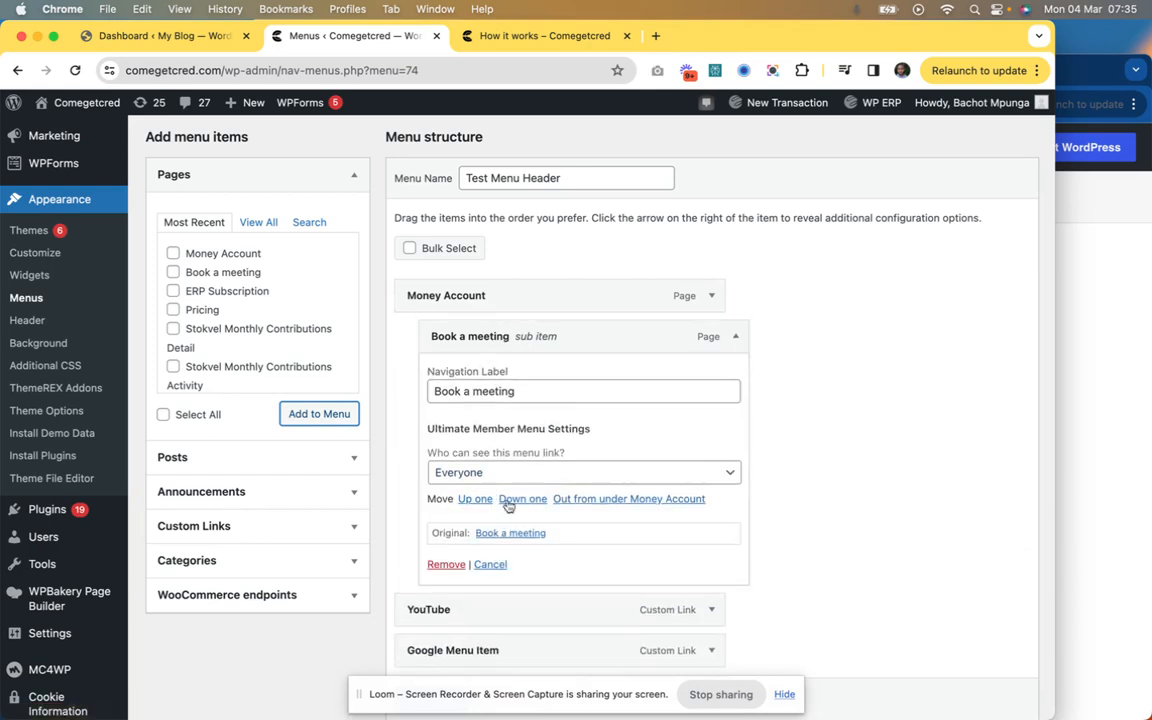
{"action": "left_click", "coordinate": [735, 336]}
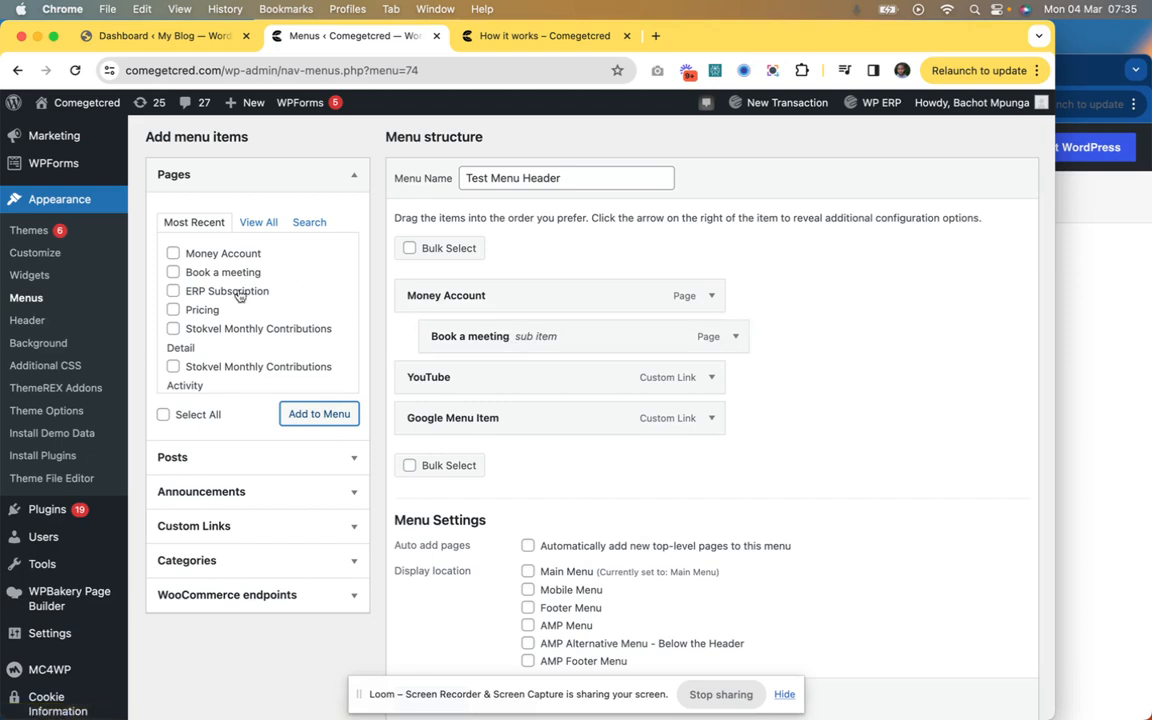
Step: Add the ERP Subscription page to the menu and nest it under Money Account, below Book a meeting
{"action": "left_click", "coordinate": [173, 293]}
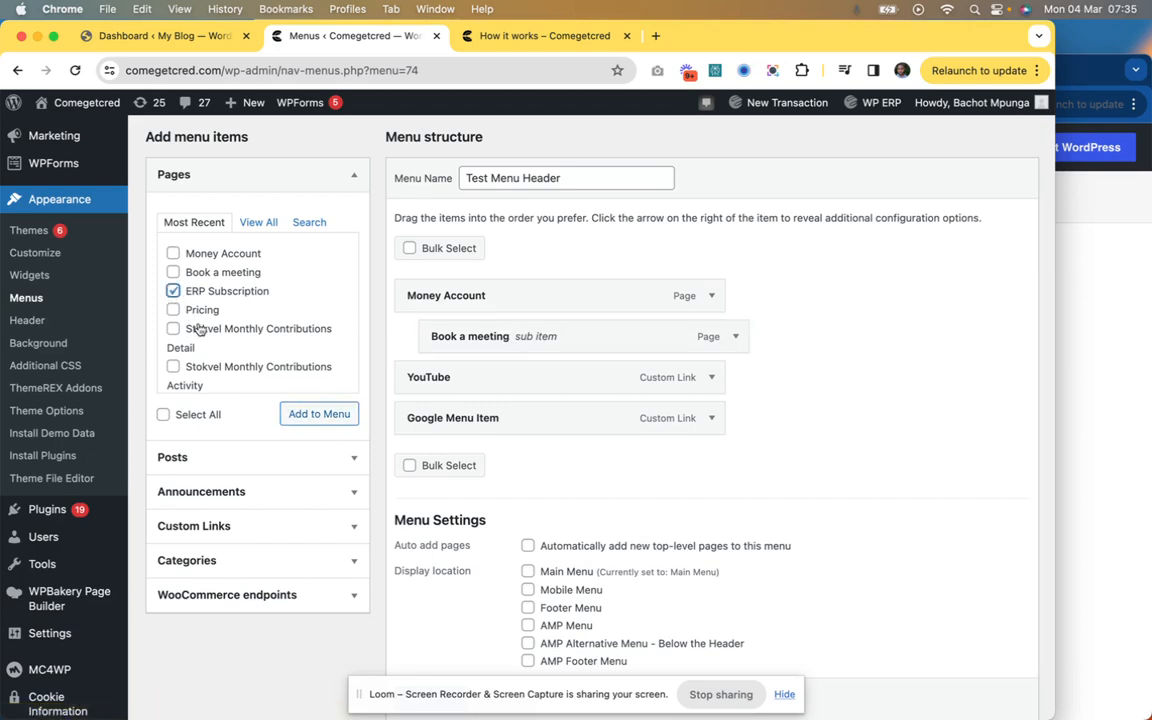
{"action": "left_click", "coordinate": [296, 416]}
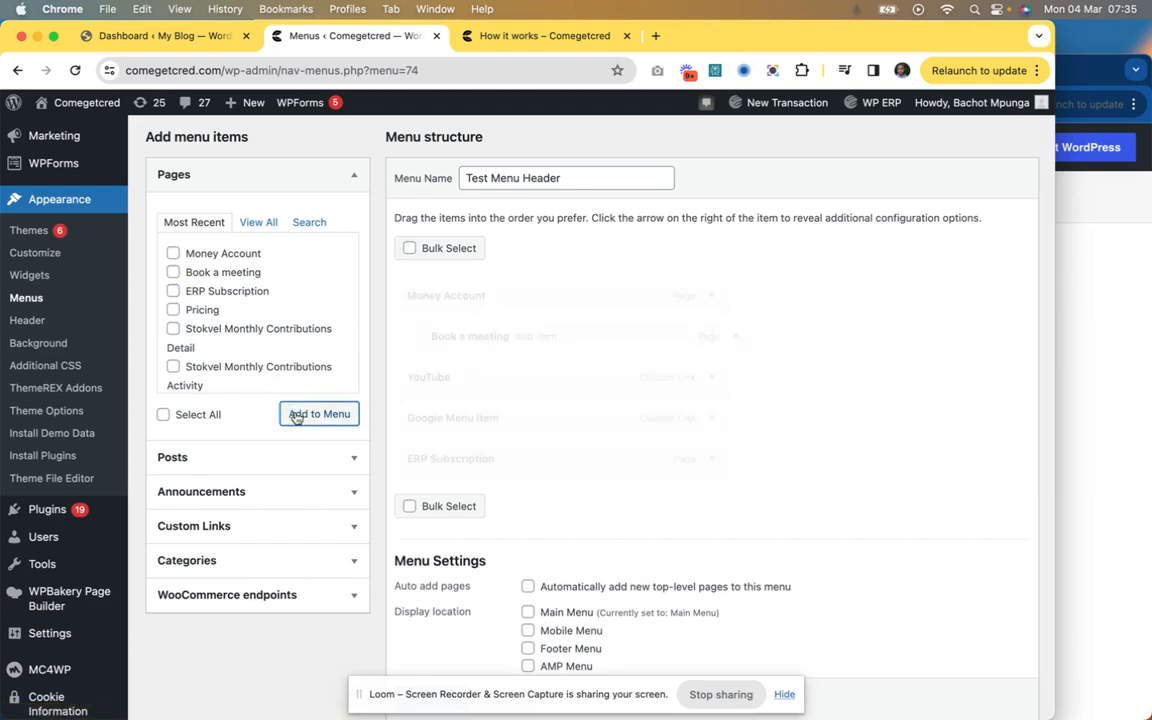
{"action": "left_click_drag", "start_coordinate": [440, 460], "coordinate": [445, 375]}
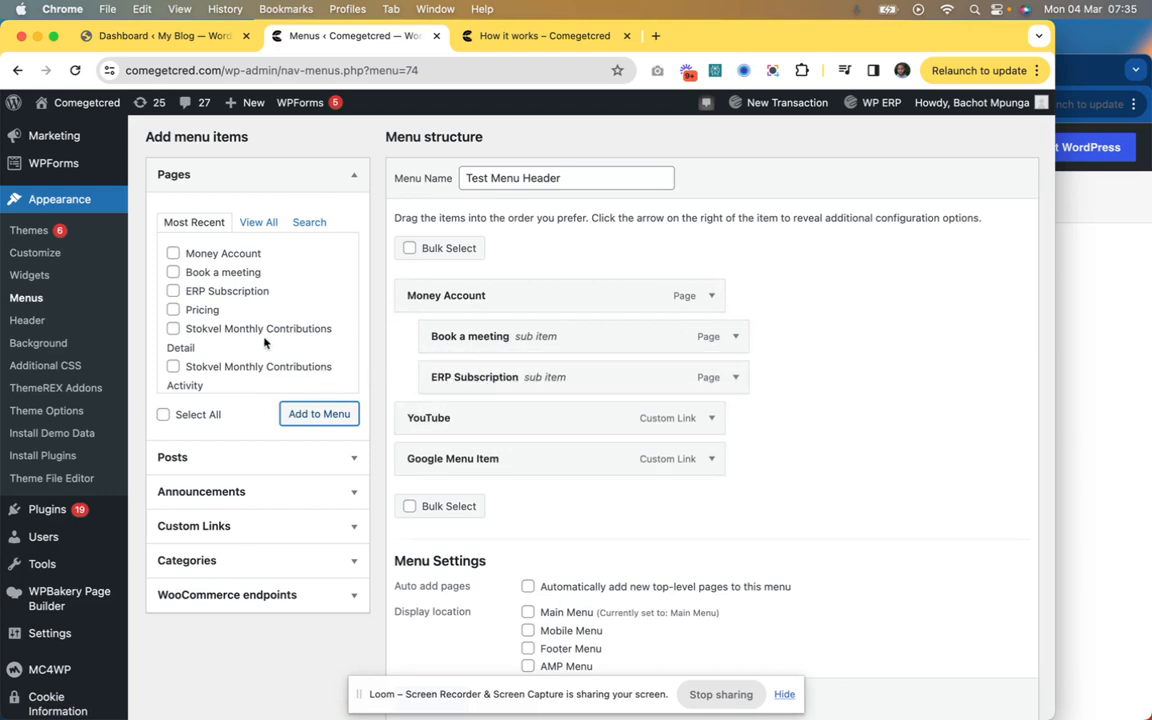
Step: Add the Stokvel Monthly Contributions Detail page and nest it as a sub-item of ERP Subscription
{"action": "left_click", "coordinate": [173, 330]}
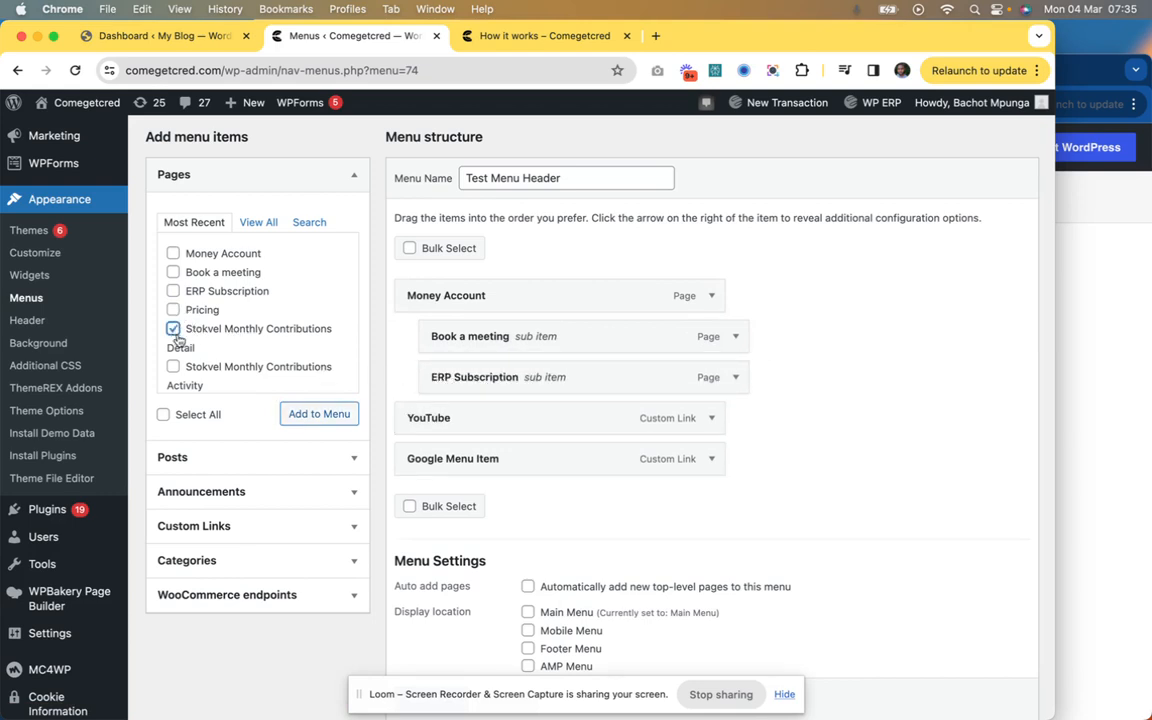
{"action": "left_click", "coordinate": [290, 411]}
{"action": "left_click_drag", "start_coordinate": [417, 514], "coordinate": [460, 430]}
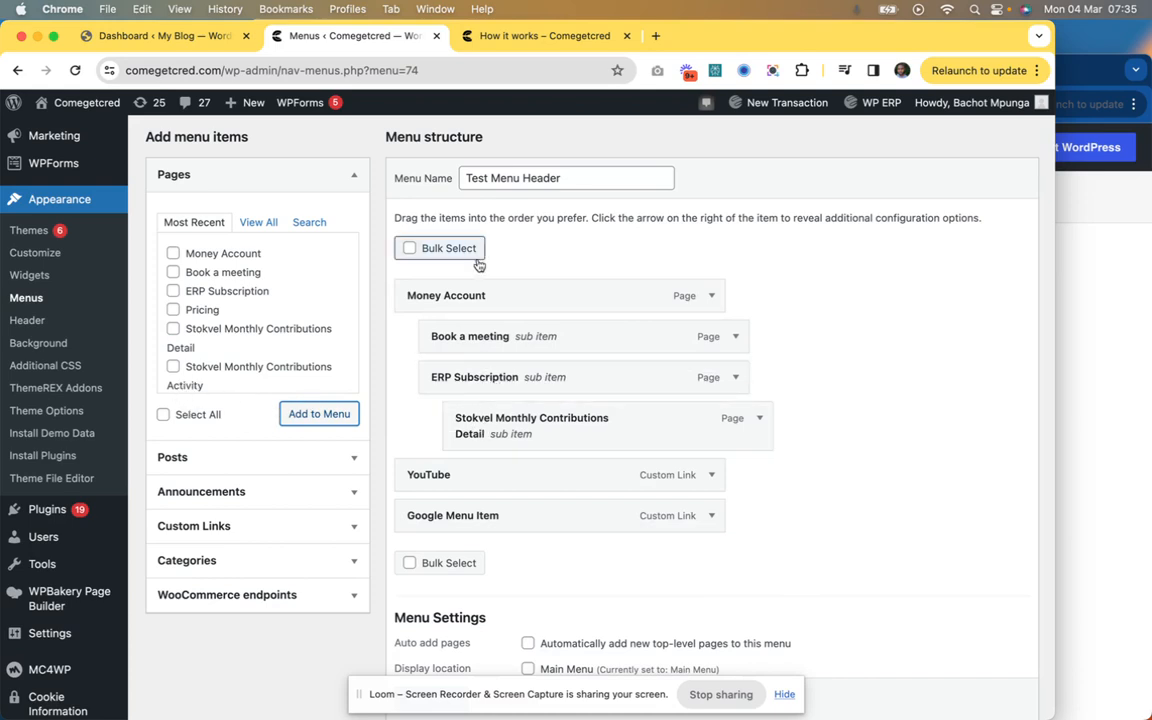
Step: Move Stokvel Monthly Contributions Detail out to the top level and place Money Account with its sub-items above it
{"action": "left_click_drag", "start_coordinate": [499, 427], "coordinate": [378, 346]}
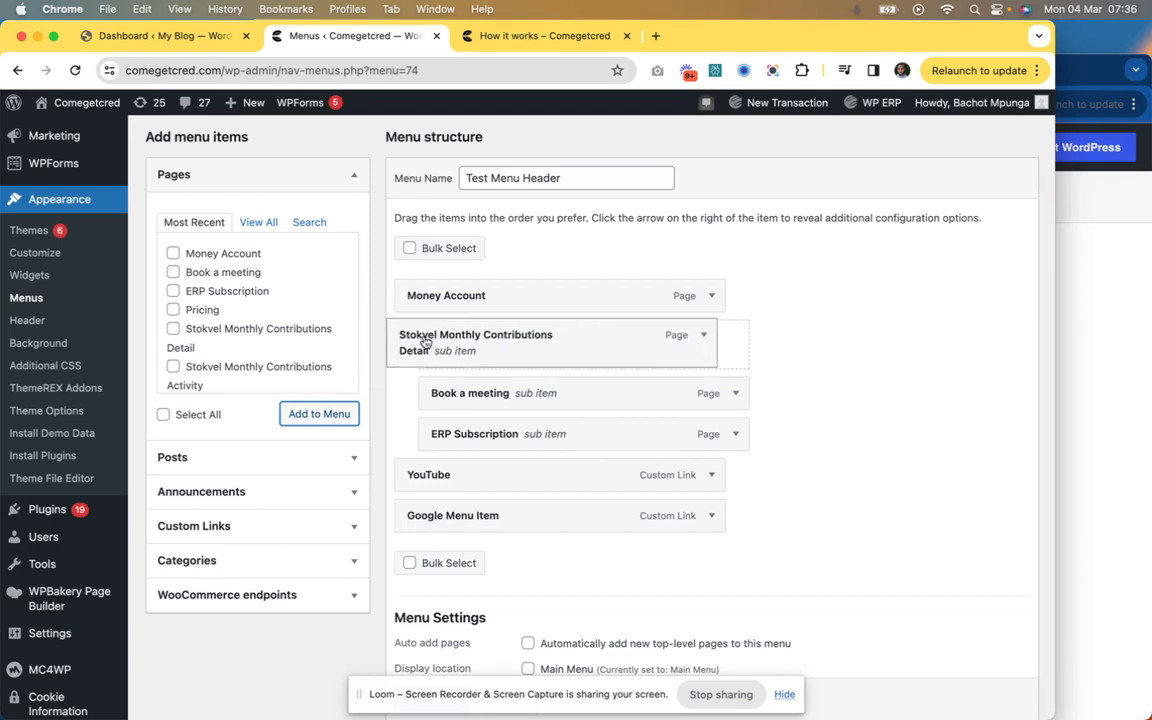
{"action": "mouse_move", "coordinate": [442, 313]}
{"action": "left_mouse_down"}
{"action": "mouse_move", "coordinate": [452, 283]}
{"action": "mouse_move", "coordinate": [429, 396]}
{"action": "mouse_move", "coordinate": [430, 332]}
{"action": "mouse_move", "coordinate": [458, 276]}
{"action": "mouse_move", "coordinate": [493, 364]}
{"action": "mouse_move", "coordinate": [470, 341]}
{"action": "mouse_move", "coordinate": [427, 341]}
{"action": "mouse_move", "coordinate": [421, 330]}
{"action": "mouse_move", "coordinate": [421, 342]}
{"action": "mouse_move", "coordinate": [442, 298]}
{"action": "mouse_move", "coordinate": [436, 280]}
{"action": "mouse_move", "coordinate": [440, 372]}
{"action": "mouse_move", "coordinate": [468, 368]}
{"action": "mouse_move", "coordinate": [452, 373]}
{"action": "mouse_move", "coordinate": [467, 330]}
{"action": "mouse_move", "coordinate": [413, 352]}
{"action": "mouse_move", "coordinate": [435, 350]}
{"action": "mouse_move", "coordinate": [408, 344]}
{"action": "mouse_move", "coordinate": [419, 298]}
{"action": "mouse_move", "coordinate": [436, 285]}
{"action": "mouse_move", "coordinate": [427, 302]}
{"action": "left_mouse_up"}
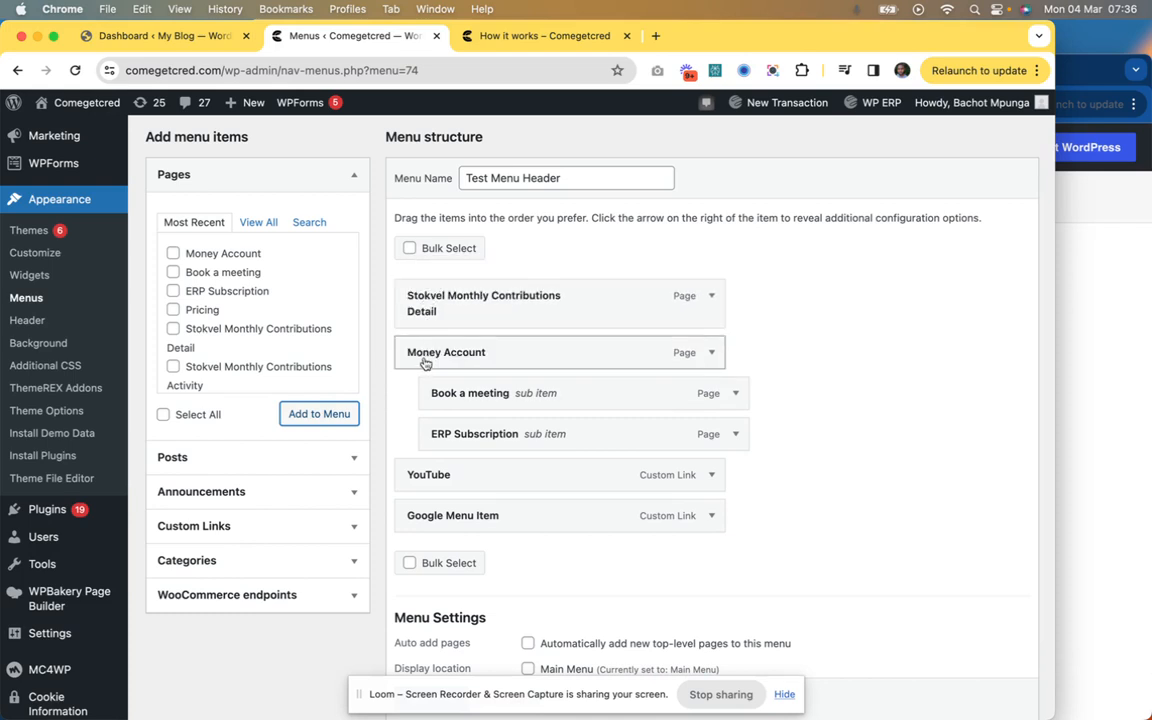
{"action": "left_click_drag", "start_coordinate": [424, 363], "coordinate": [414, 293]}
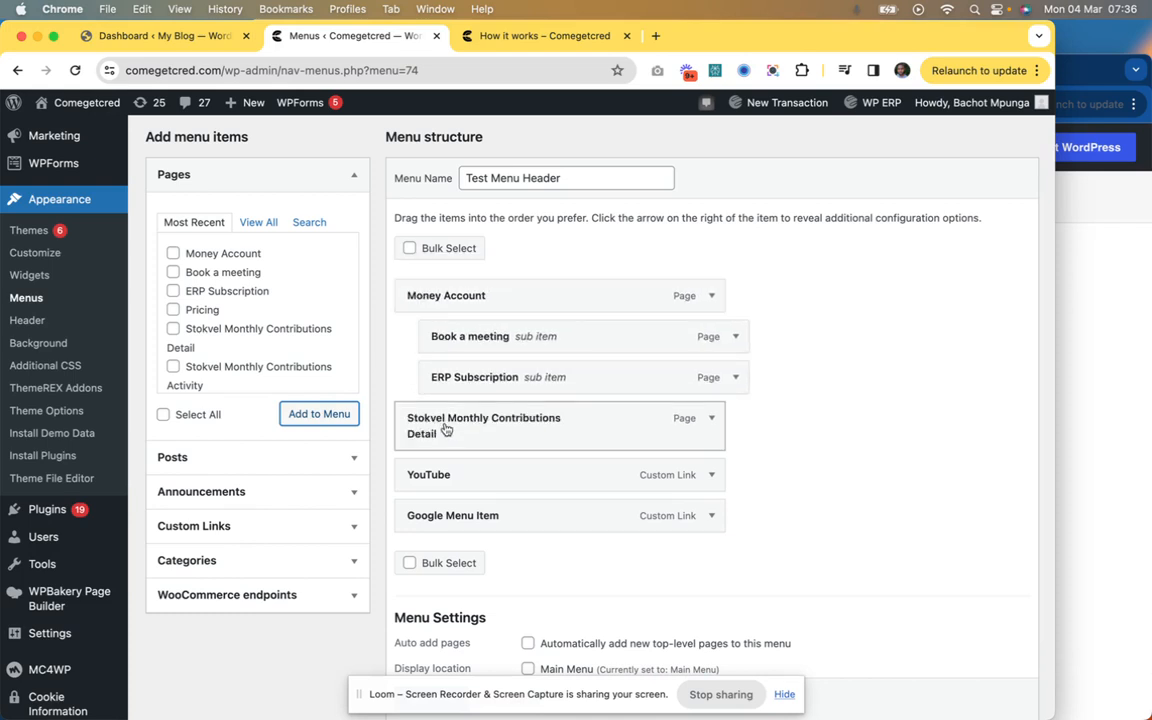
Step: Review the Test Menu Header structure, its auto-add and display location settings, and the save and delete options
{"action": "scroll", "coordinate": [442, 429], "scroll_direction": "down", "scroll_amount": 3}
{"action": "scroll", "coordinate": [446, 430], "scroll_direction": "up", "scroll_amount": 3}
{"action": "scroll", "coordinate": [446, 430], "scroll_direction": "up", "scroll_amount": 2}
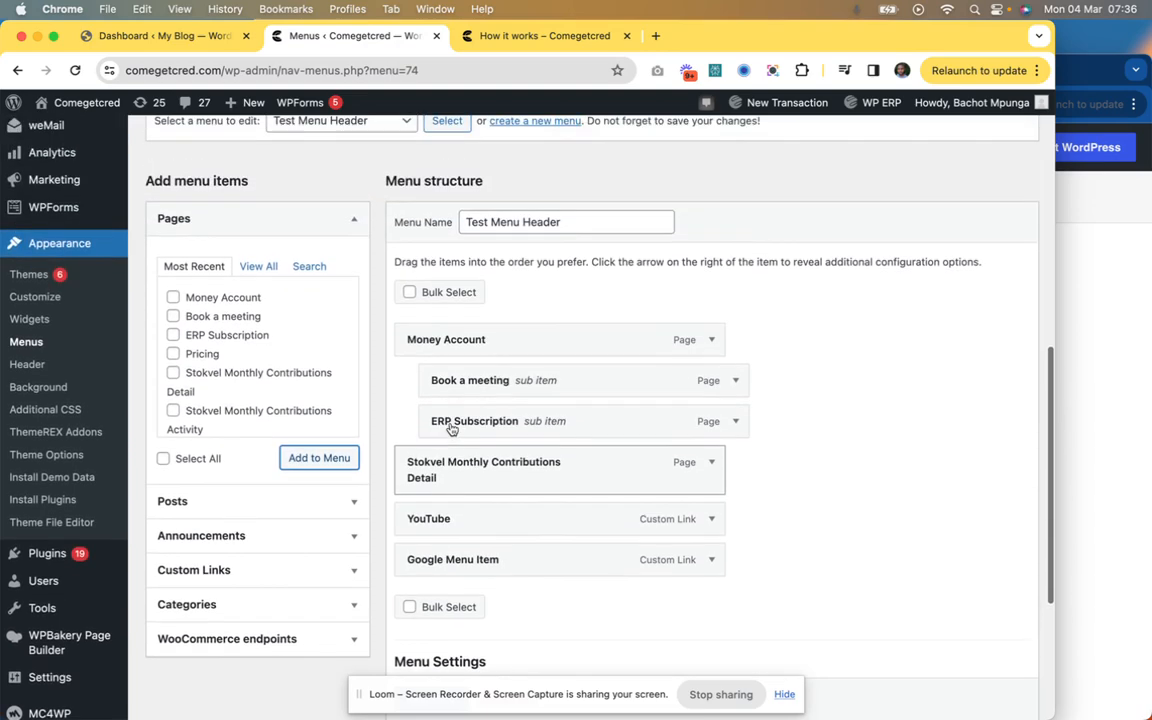
{"action": "scroll", "coordinate": [460, 380], "scroll_direction": "down", "scroll_amount": 5}
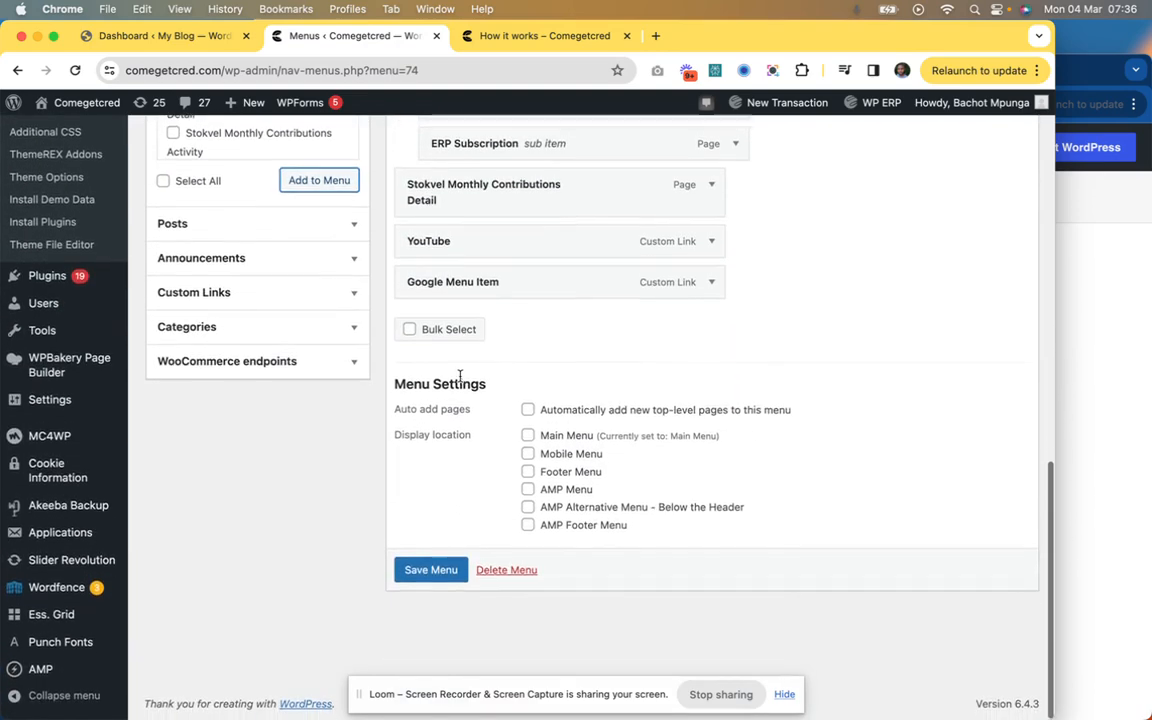
{"action": "scroll", "coordinate": [460, 380], "scroll_direction": "up", "scroll_amount": 5}
{"action": "scroll", "coordinate": [460, 380], "scroll_direction": "down", "scroll_amount": 5}
{"action": "scroll", "coordinate": [460, 376], "scroll_direction": "down", "scroll_amount": 1}
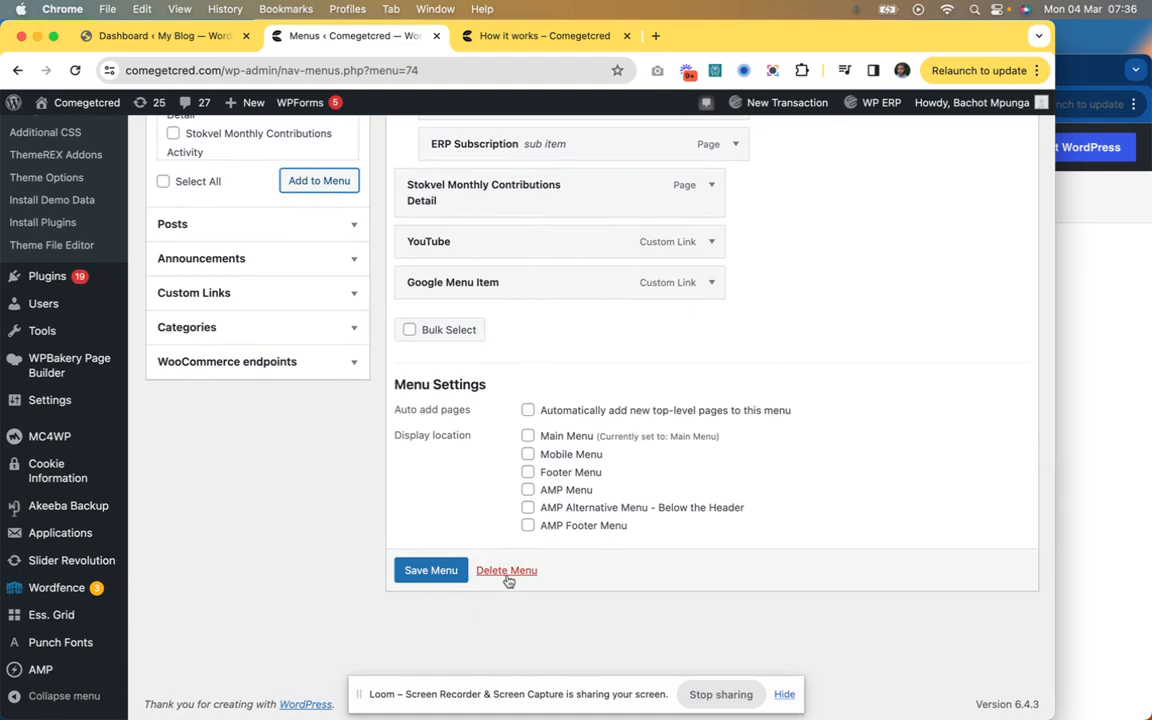
{"action": "scroll", "coordinate": [506, 398], "scroll_direction": "up", "scroll_amount": 10}
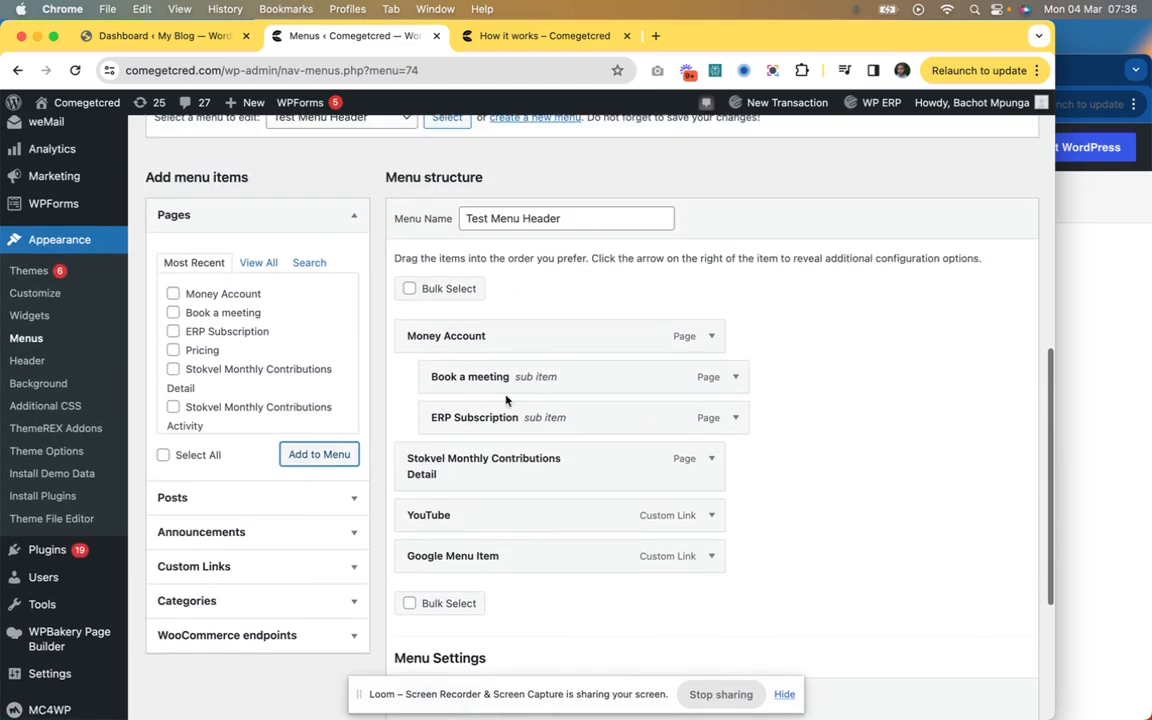
{"action": "scroll", "coordinate": [398, 408], "scroll_direction": "up", "scroll_amount": 1}
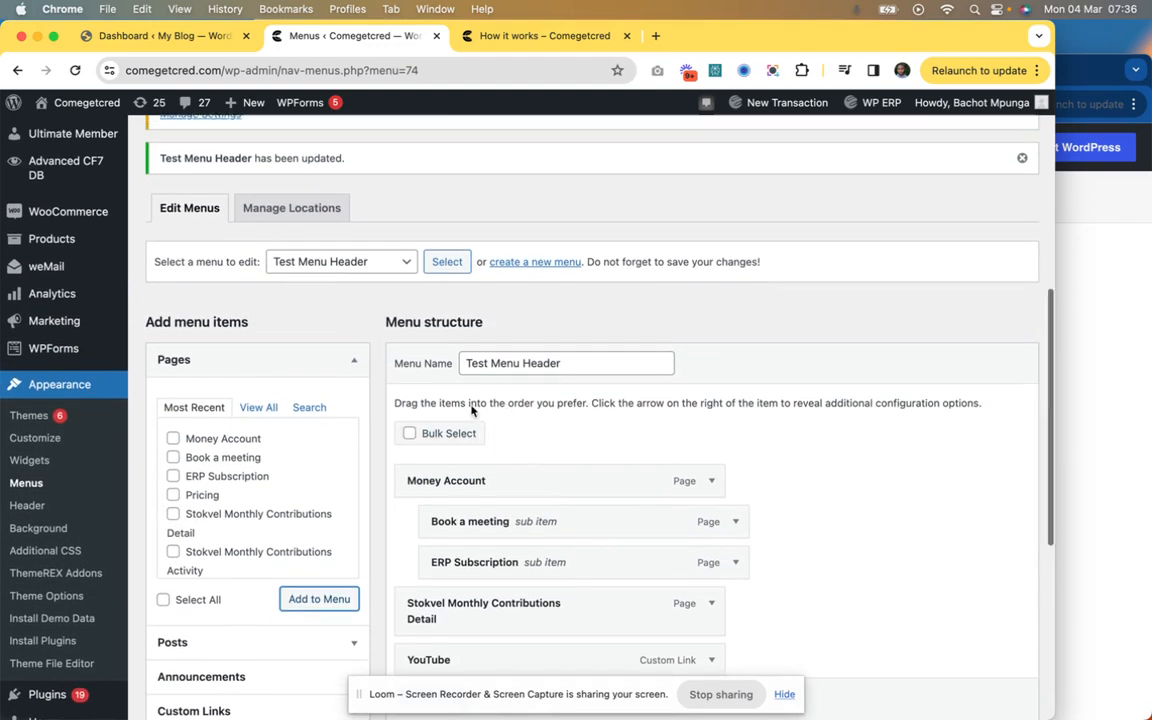
{"action": "scroll", "coordinate": [403, 442], "scroll_direction": "up", "scroll_amount": 1}
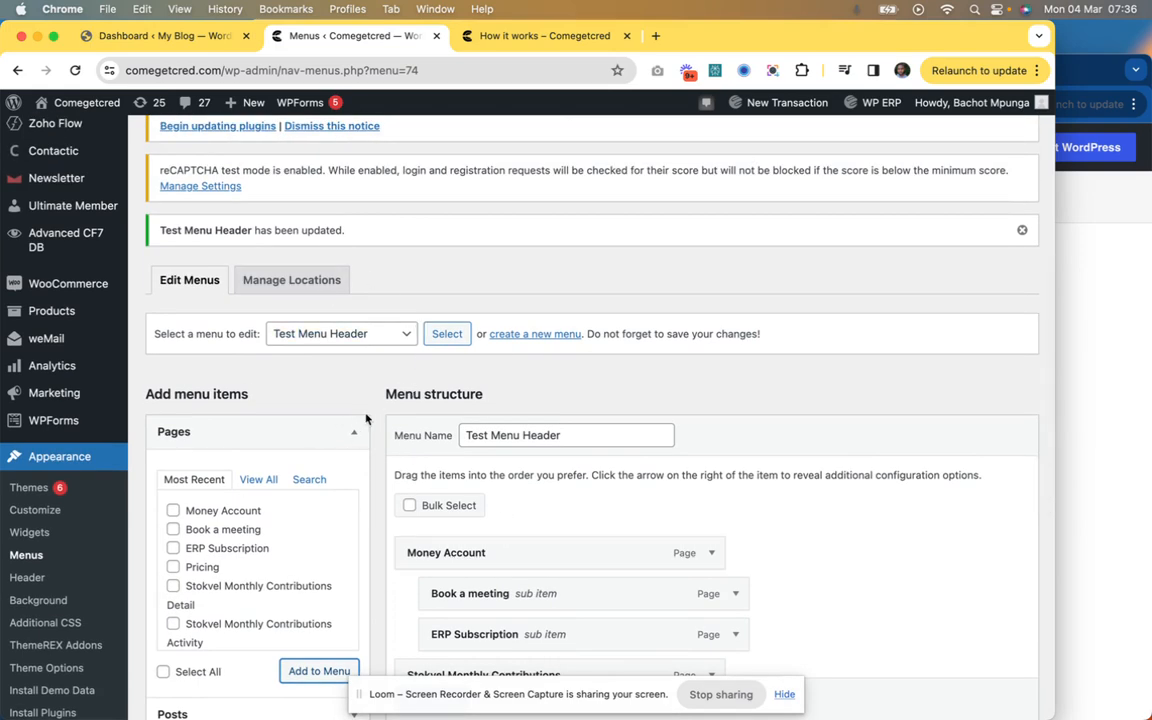
Step: Switch to the My Blog site, view its installed themes, and open the customization editor for the active Tuto theme
{"action": "left_click", "coordinate": [209, 41]}
{"action": "mouse_move", "coordinate": [66, 356]}
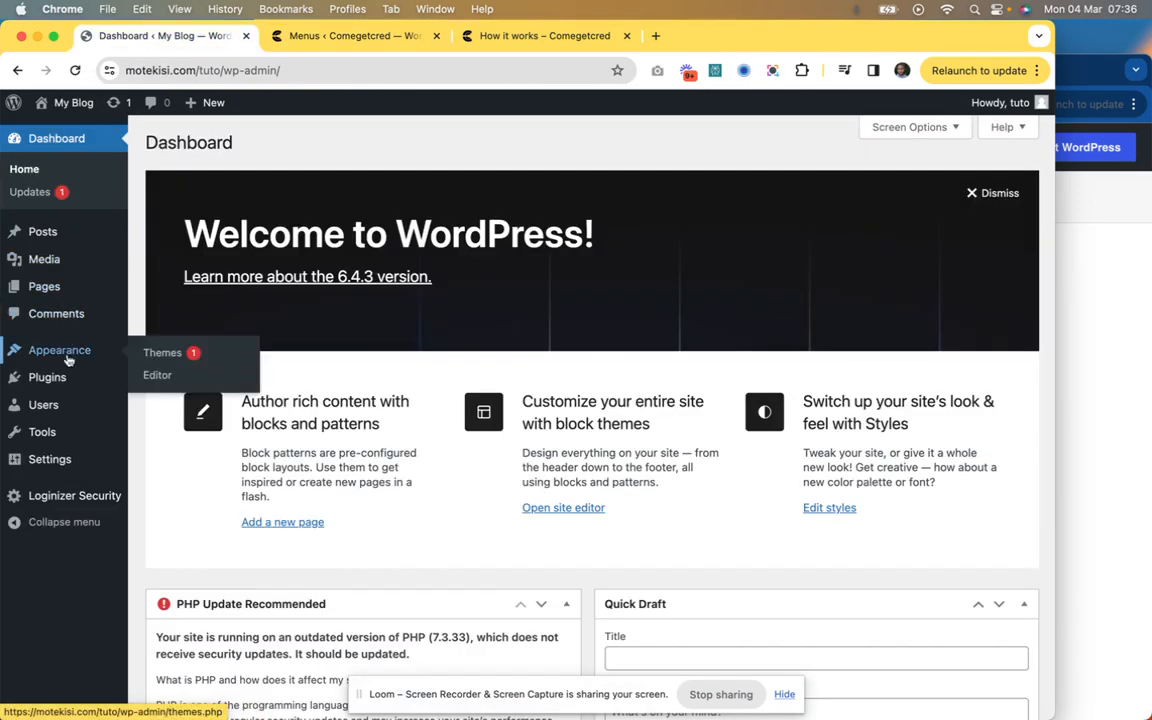
{"action": "left_click", "coordinate": [342, 38]}
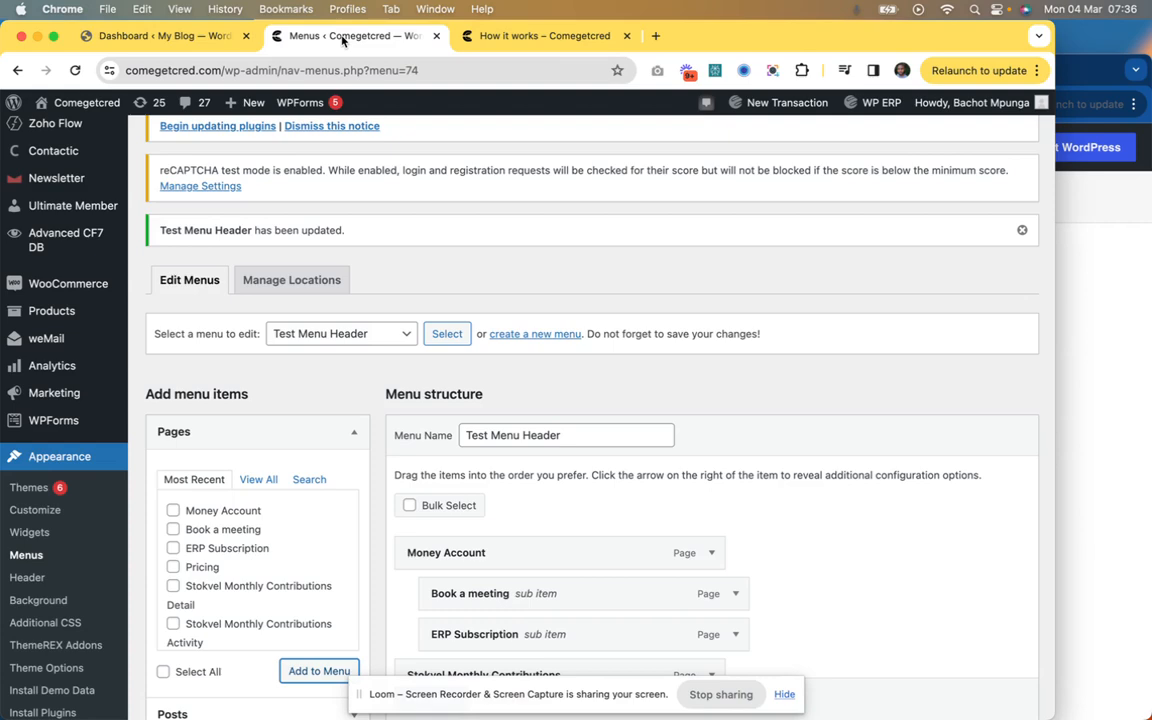
{"action": "left_click", "coordinate": [160, 36]}
{"action": "mouse_move", "coordinate": [93, 352]}
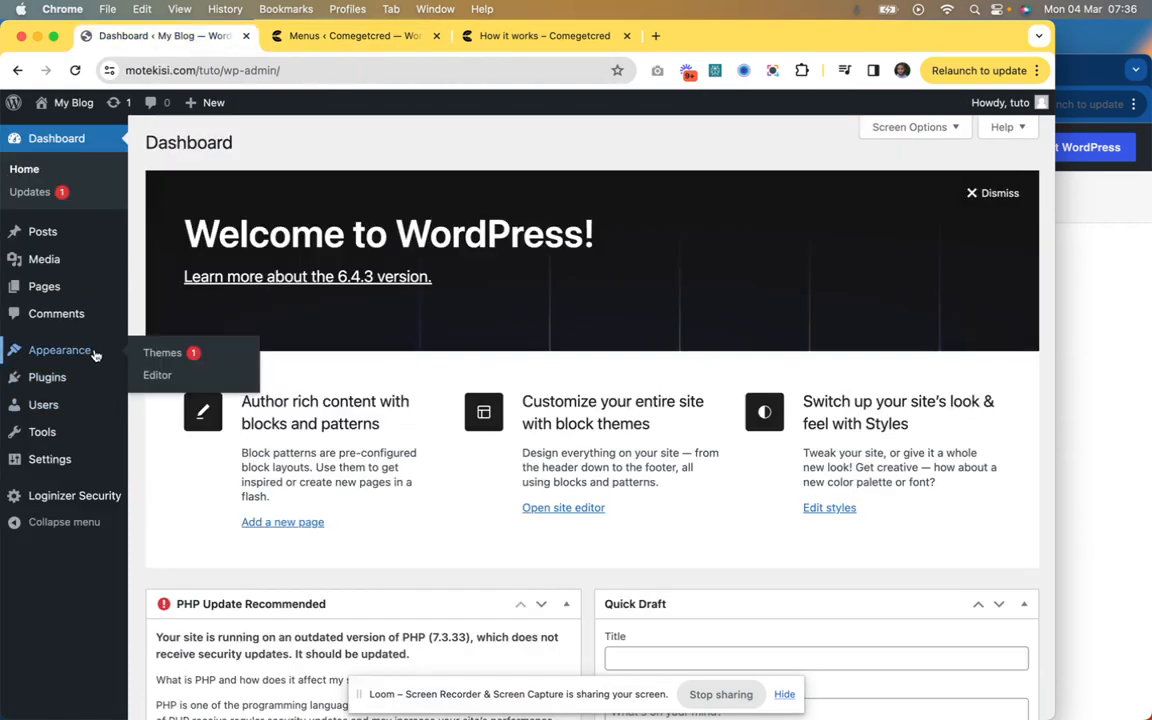
{"action": "left_click", "coordinate": [162, 354]}
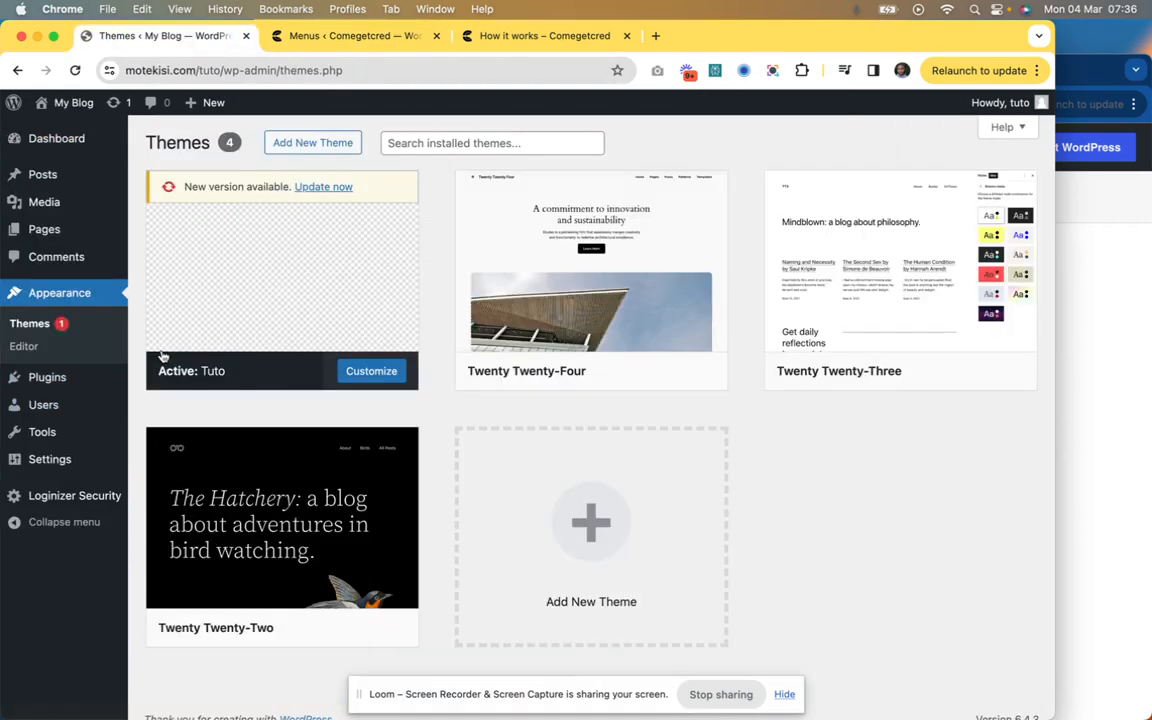
{"action": "left_click", "coordinate": [372, 371]}
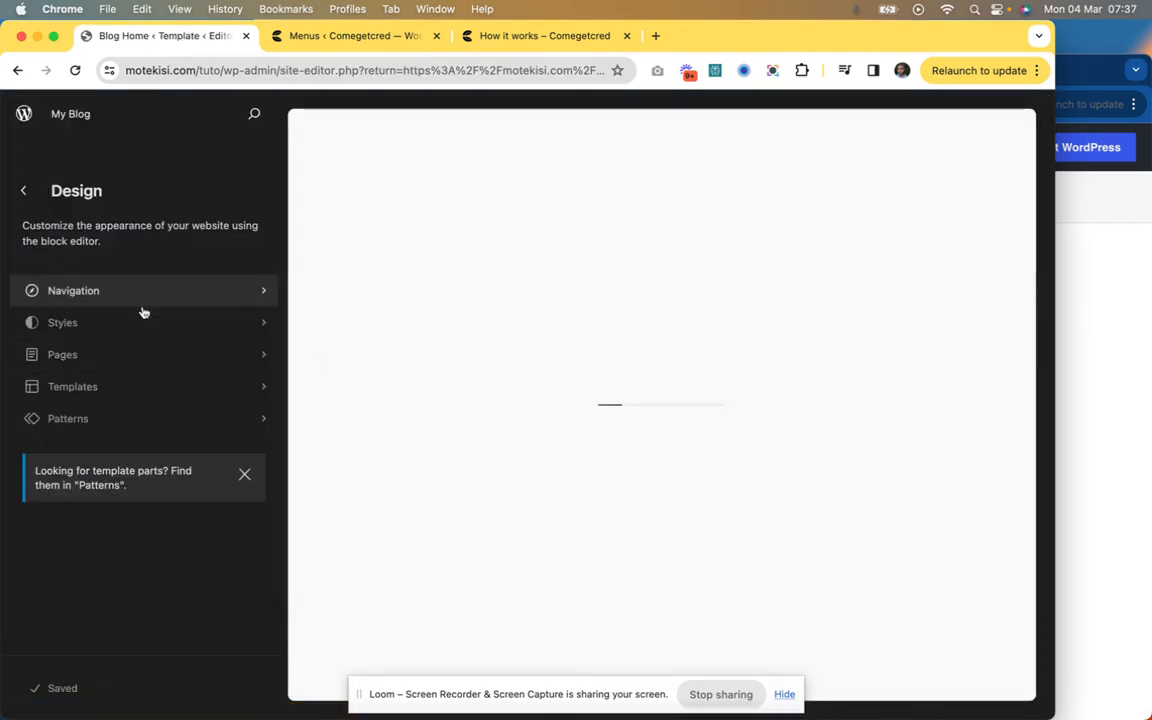
Step: Return to the Comegetcred menu editor and look over the available pages, Test Menu Header structure and menu settings
{"action": "left_click", "coordinate": [357, 38]}
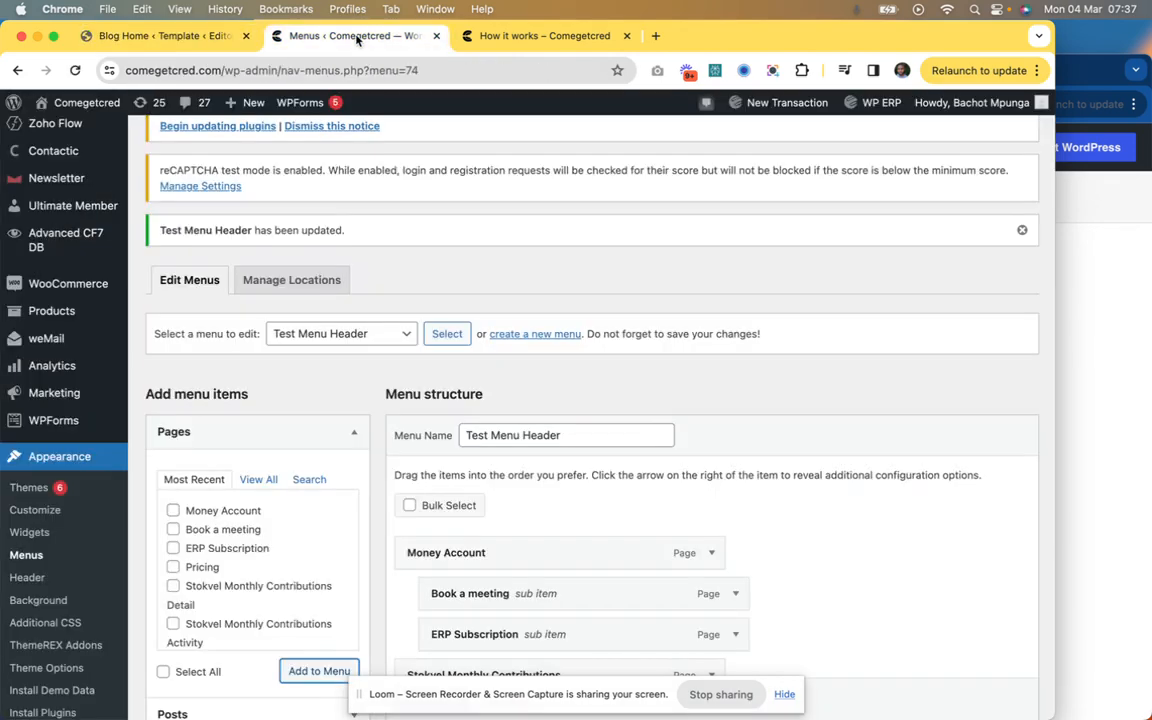
{"action": "scroll", "coordinate": [304, 406], "scroll_direction": "down", "scroll_amount": 3}
{"action": "scroll", "coordinate": [306, 404], "scroll_direction": "up", "scroll_amount": 1}
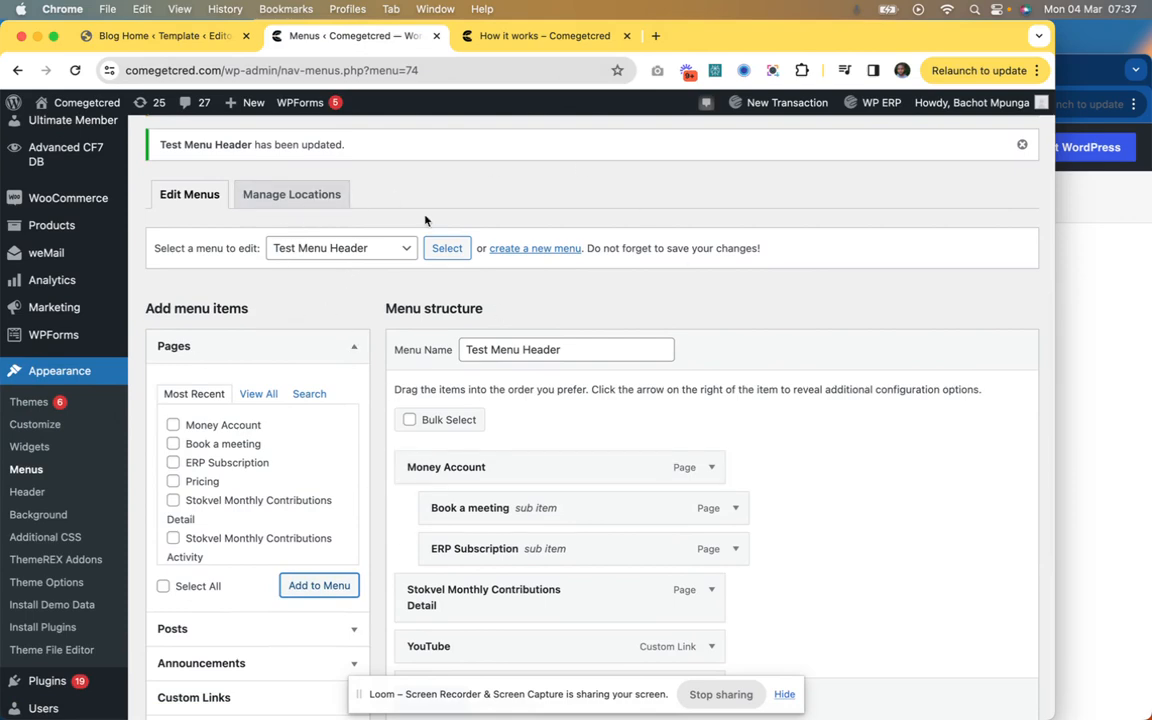
{"action": "scroll", "coordinate": [292, 443], "scroll_direction": "down", "scroll_amount": 3}
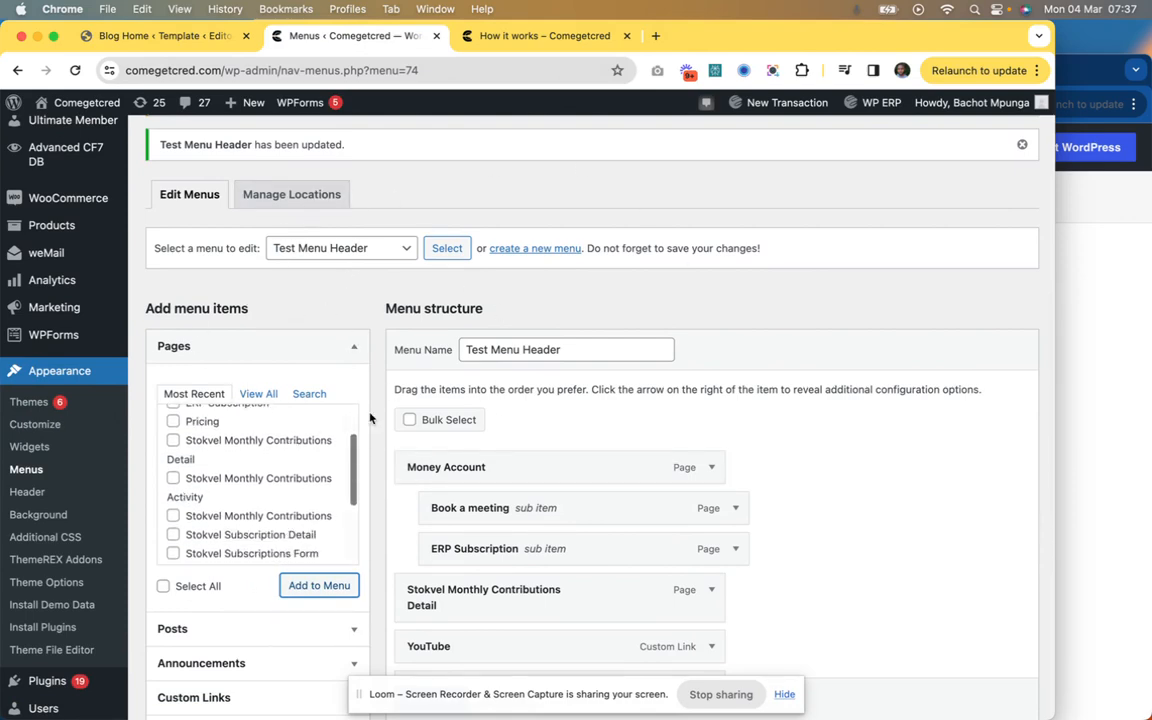
{"action": "scroll", "coordinate": [368, 416], "scroll_direction": "down", "scroll_amount": 3}
{"action": "scroll", "coordinate": [368, 416], "scroll_direction": "up", "scroll_amount": 2}
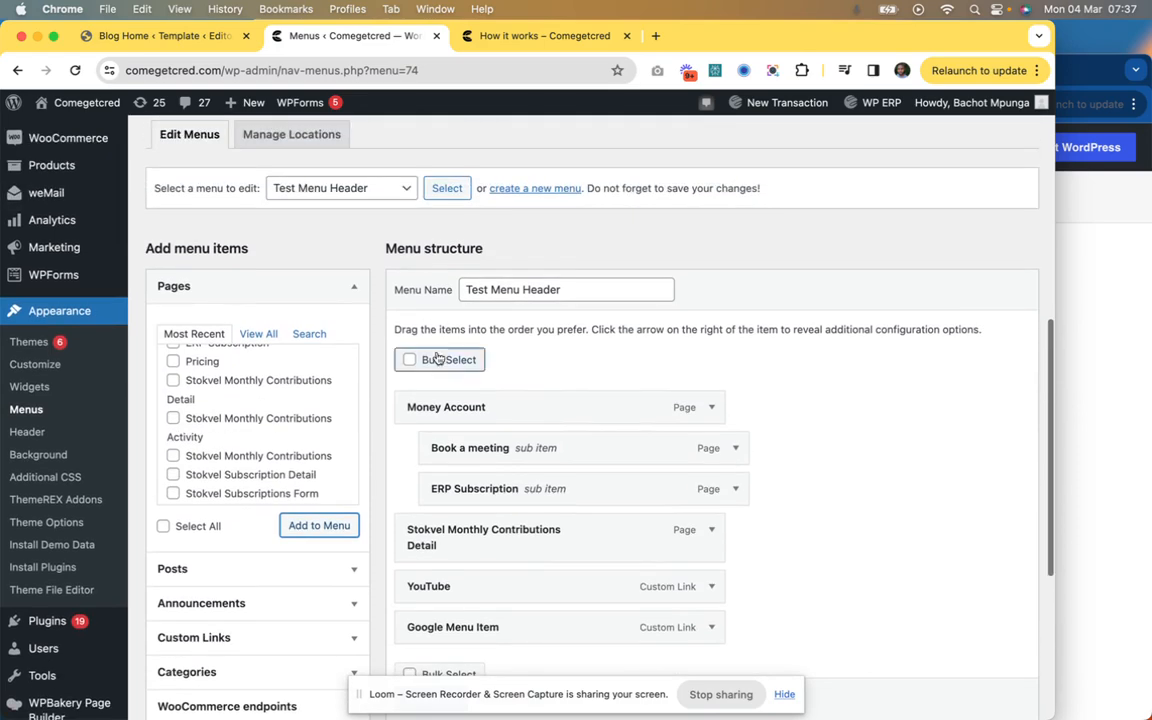
{"action": "scroll", "coordinate": [420, 380], "scroll_direction": "down", "scroll_amount": 4}
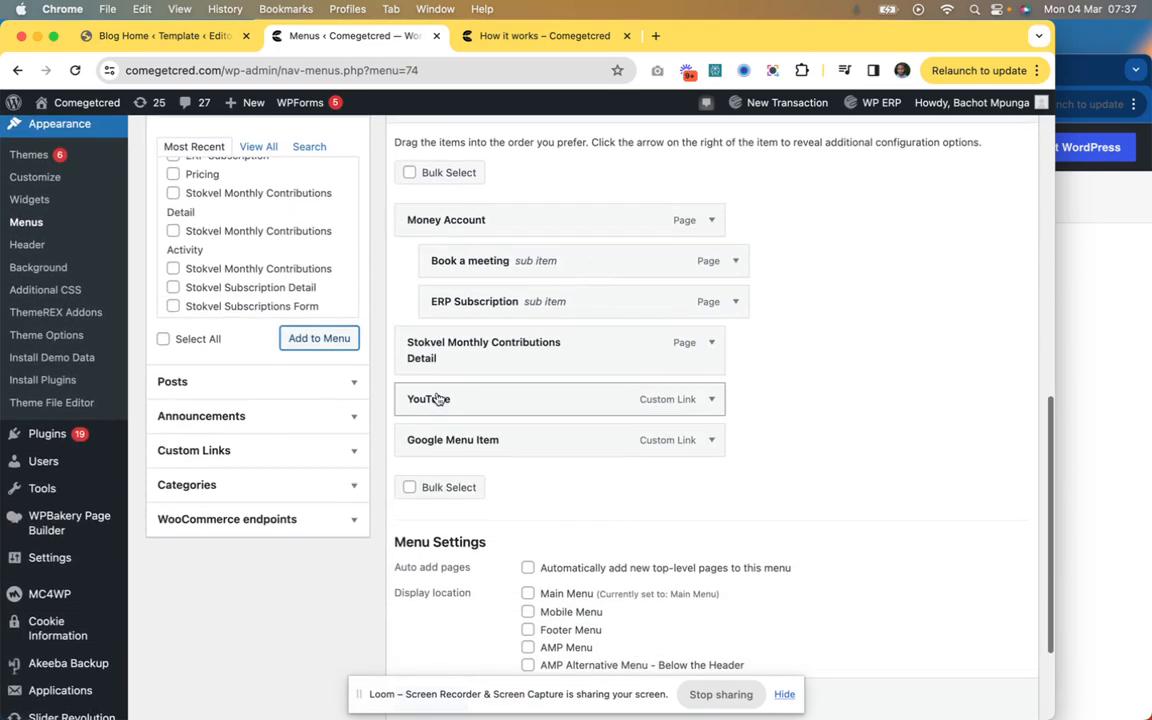
{"action": "scroll", "coordinate": [437, 398], "scroll_direction": "up", "scroll_amount": 1}
{"action": "scroll", "coordinate": [437, 398], "scroll_direction": "up", "scroll_amount": 10}
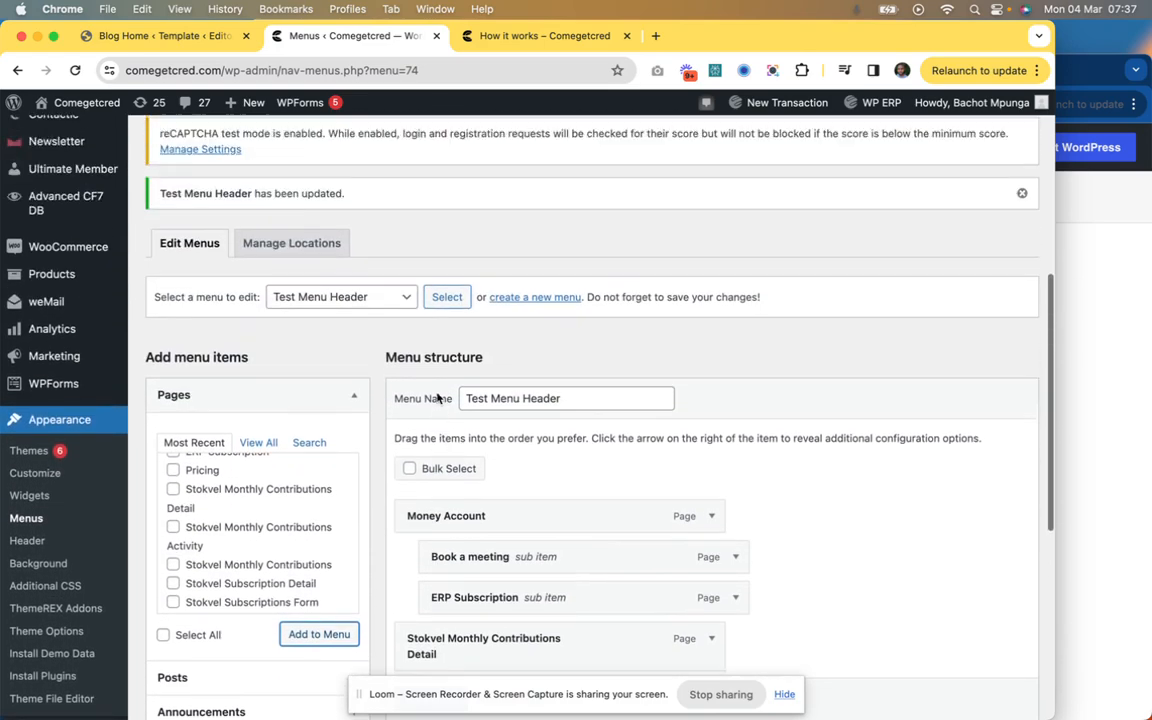
Step: Open the screen options, check the Announcements section among the addable menu items, and hide that section
{"action": "scroll", "coordinate": [437, 398], "scroll_direction": "up", "scroll_amount": 4}
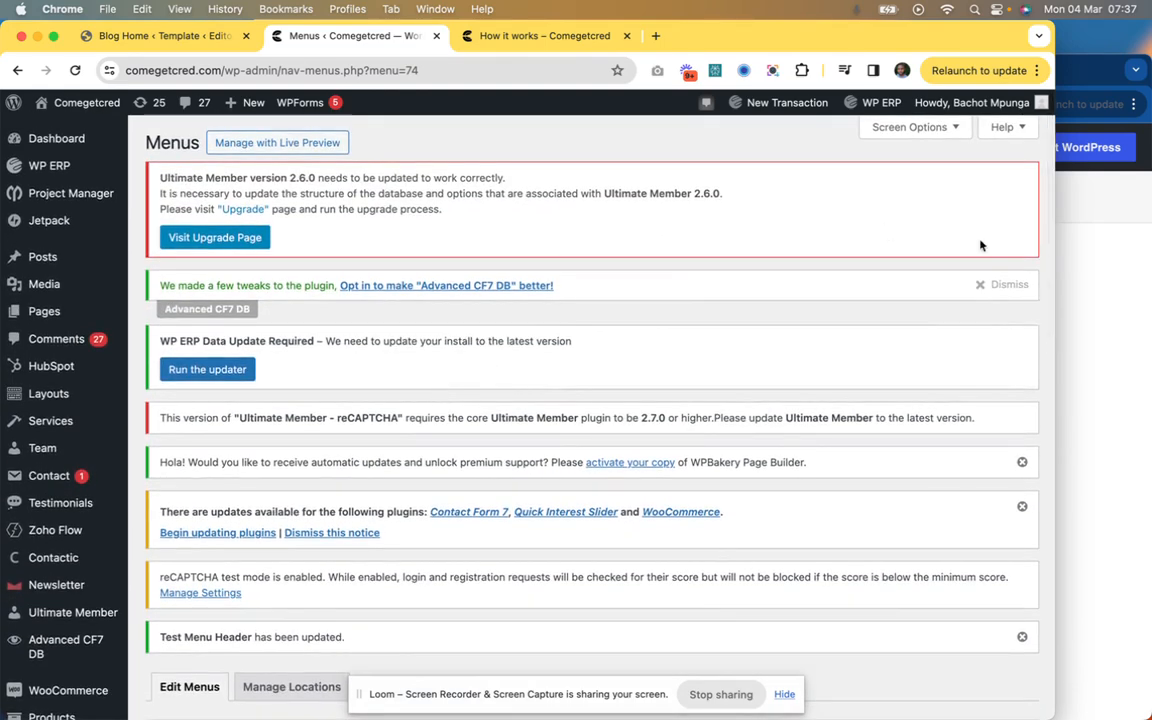
{"action": "left_click", "coordinate": [947, 133]}
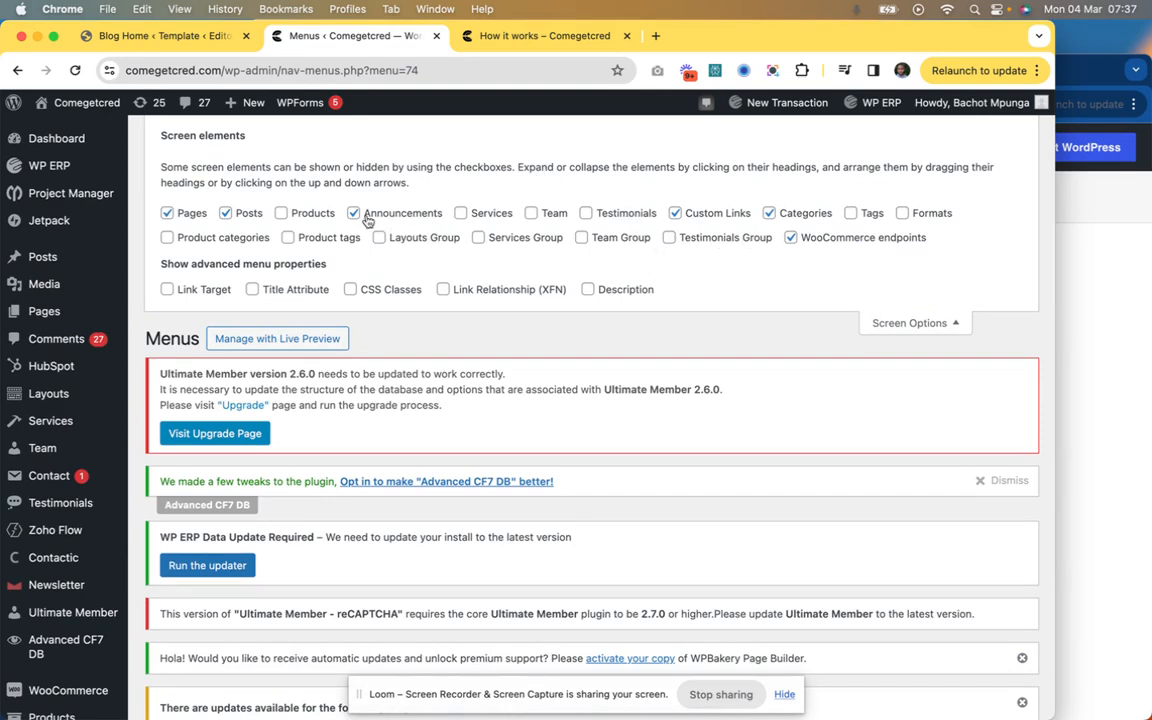
{"action": "scroll", "coordinate": [398, 258], "scroll_direction": "down", "scroll_amount": 15}
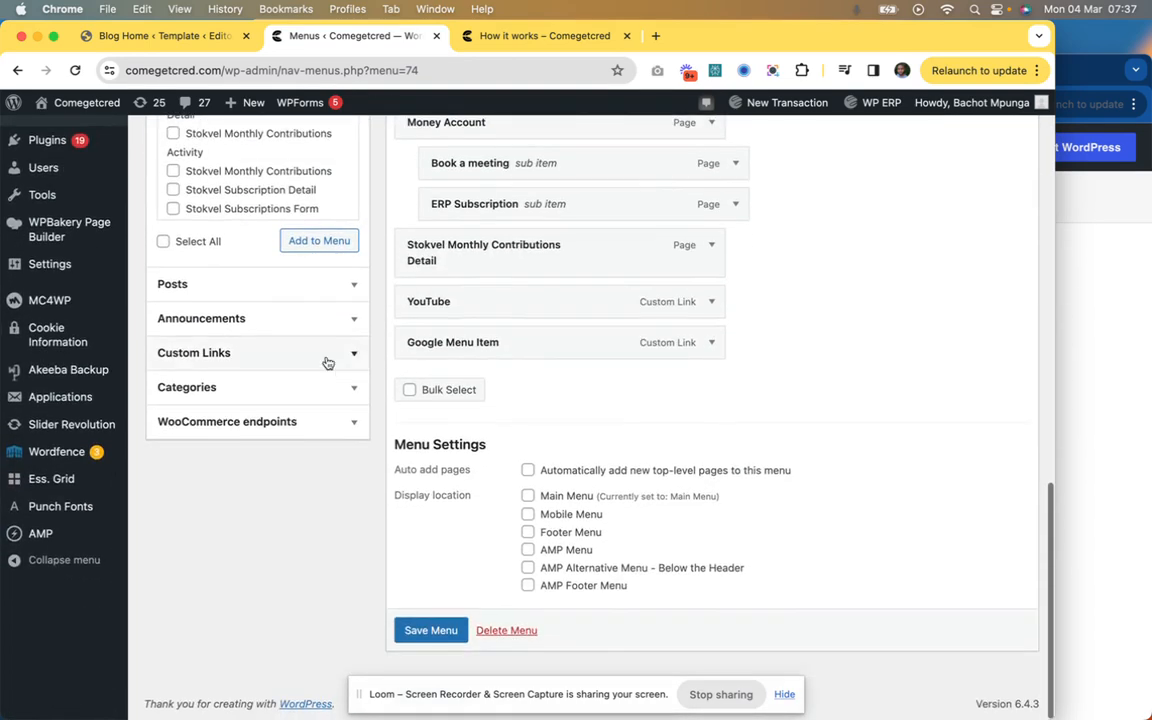
{"action": "left_click", "coordinate": [344, 332]}
{"action": "scroll", "coordinate": [344, 332], "scroll_direction": "up", "scroll_amount": 15}
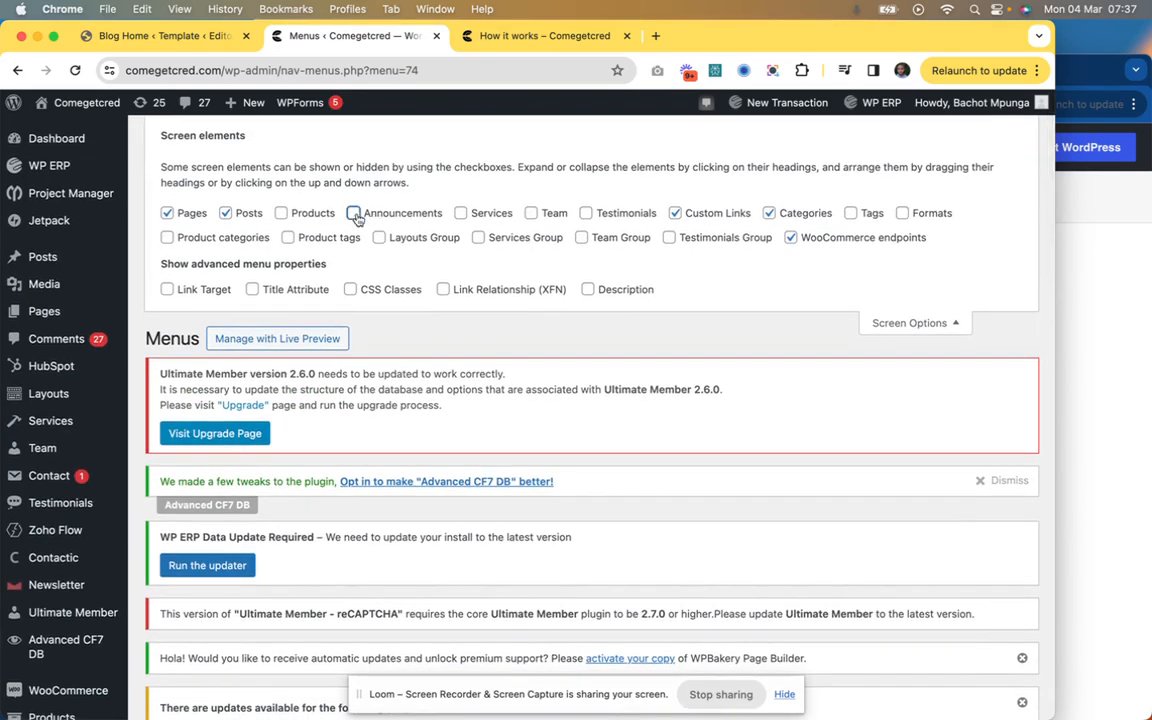
{"action": "left_click", "coordinate": [353, 213]}
{"action": "scroll", "coordinate": [368, 367], "scroll_direction": "down", "scroll_amount": 8}
{"action": "scroll", "coordinate": [368, 367], "scroll_direction": "down", "scroll_amount": 3}
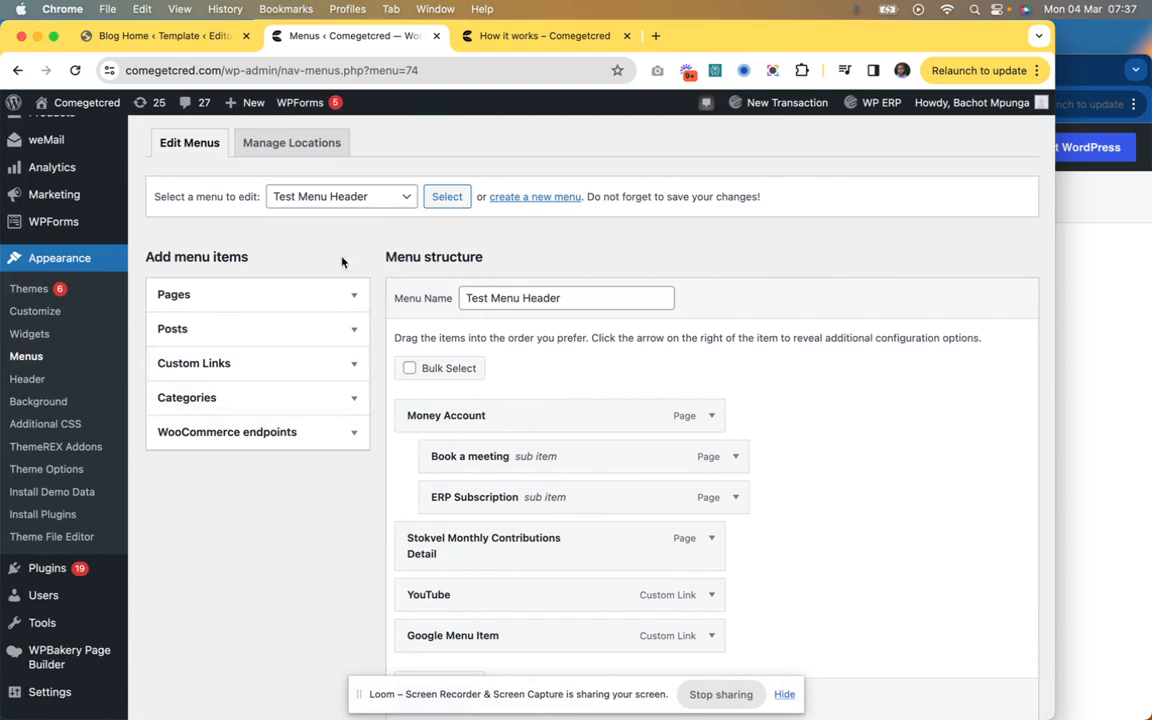
Step: Show the Testimonials section among the addable menu items, inspect it, and hide it again
{"action": "scroll", "coordinate": [390, 201], "scroll_direction": "up", "scroll_amount": 10}
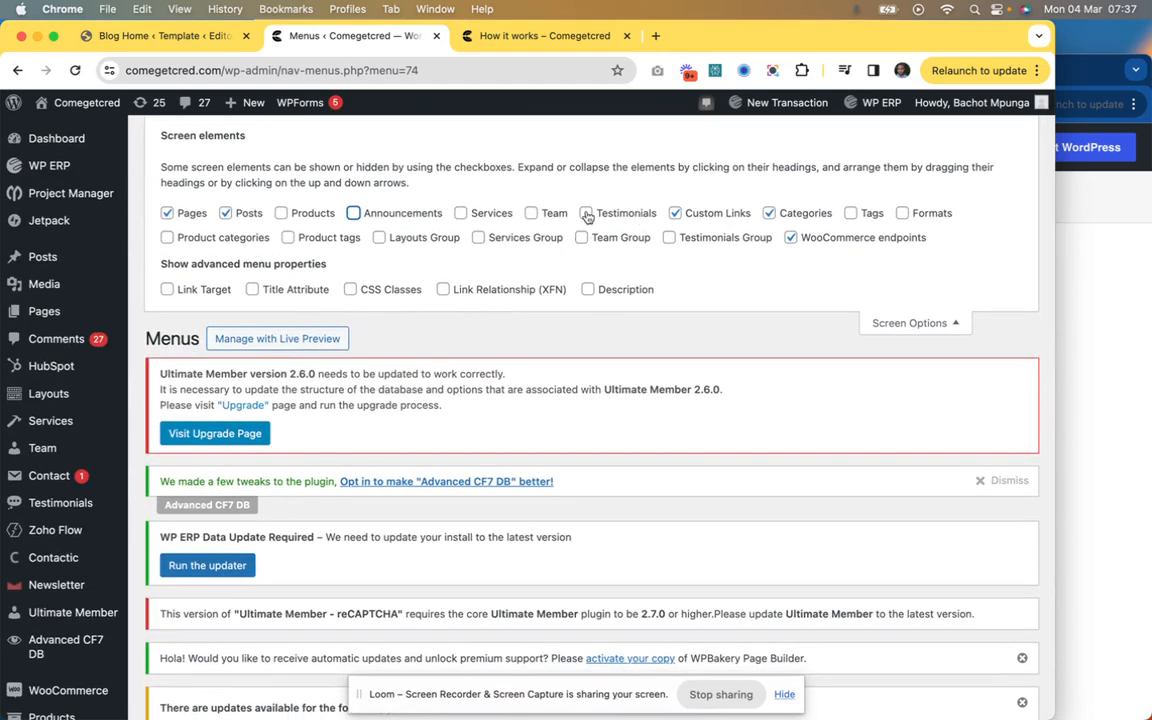
{"action": "scroll", "coordinate": [562, 290], "scroll_direction": "down", "scroll_amount": 10}
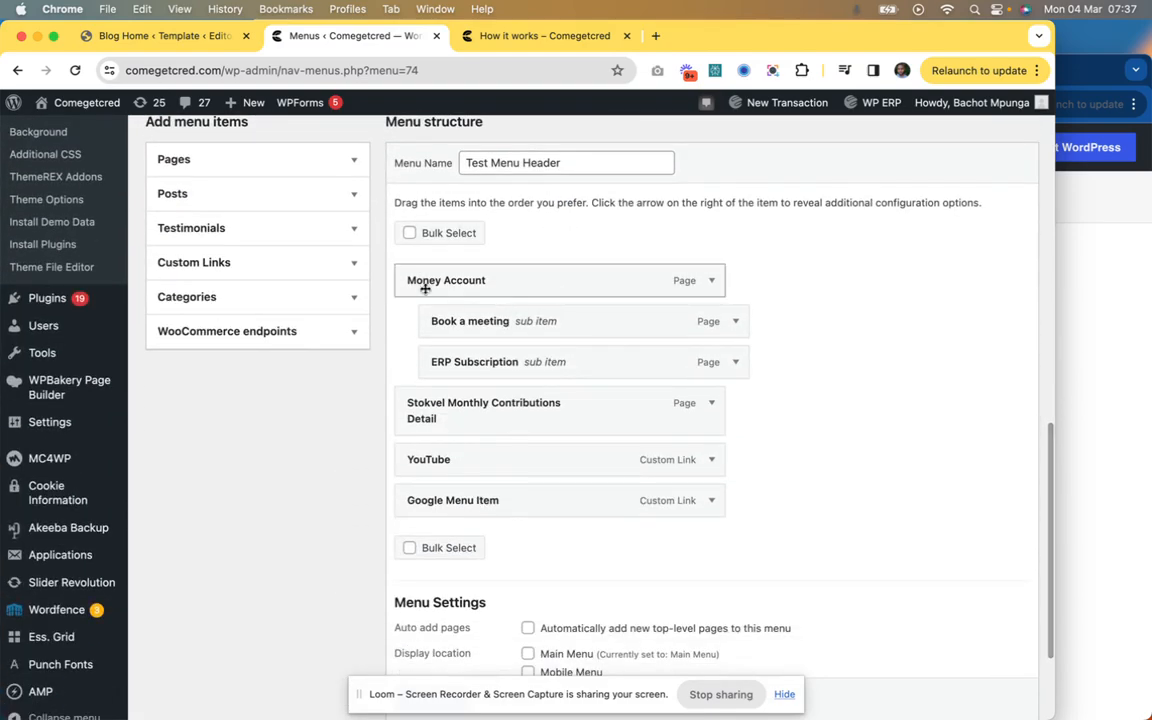
{"action": "left_click", "coordinate": [356, 230]}
{"action": "left_click", "coordinate": [356, 230]}
{"action": "scroll", "coordinate": [358, 234], "scroll_direction": "up", "scroll_amount": 10}
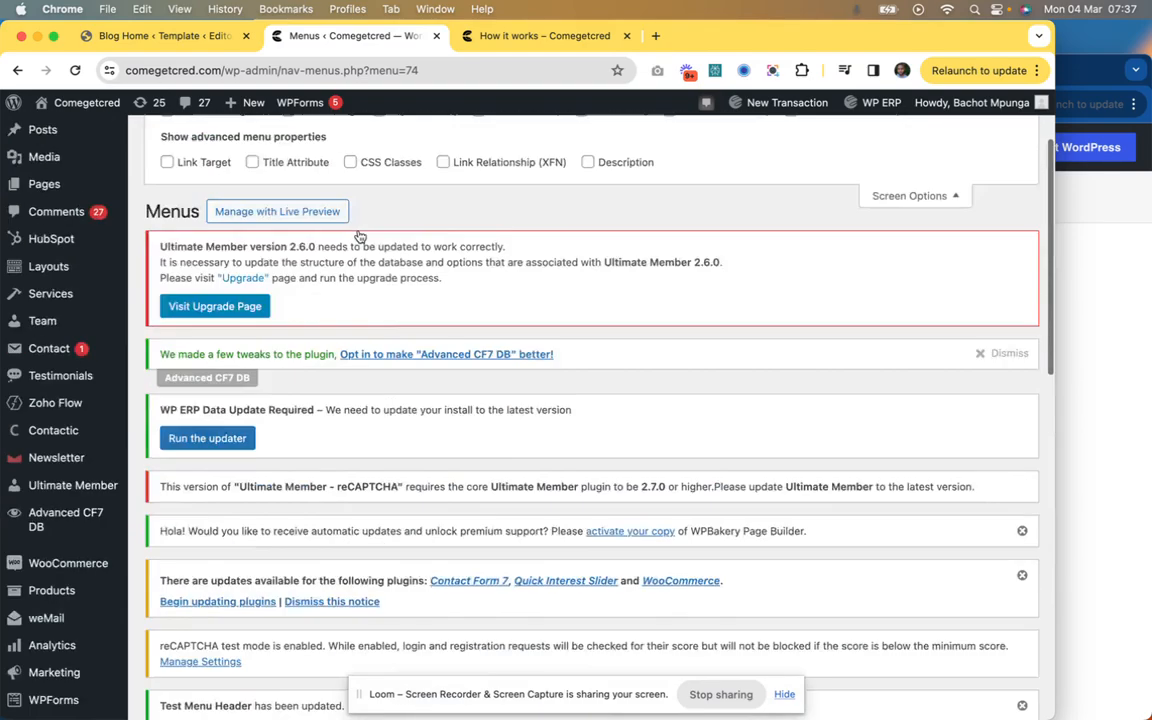
{"action": "left_click", "coordinate": [585, 214]}
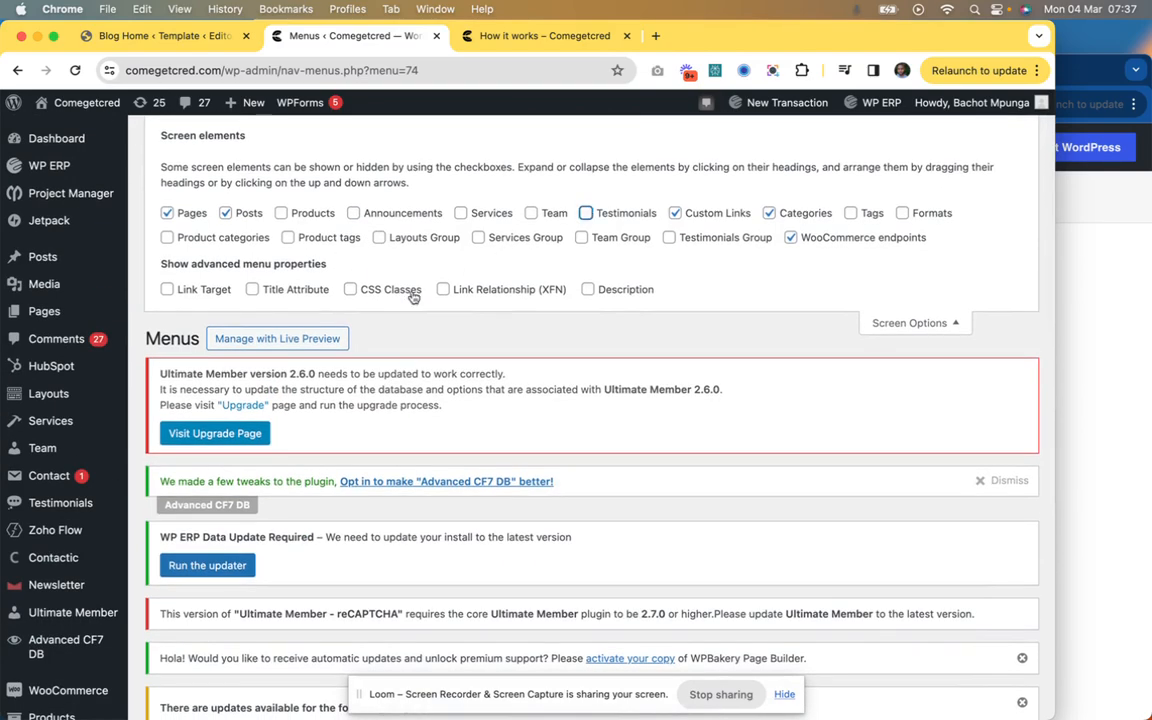
Step: Enable the CSS Classes advanced menu property and enter menu-item as the Money Account item's CSS class
{"action": "scroll", "coordinate": [511, 333], "scroll_direction": "down", "scroll_amount": 2}
{"action": "scroll", "coordinate": [511, 333], "scroll_direction": "up", "scroll_amount": 2}
{"action": "scroll", "coordinate": [389, 320], "scroll_direction": "down", "scroll_amount": 15}
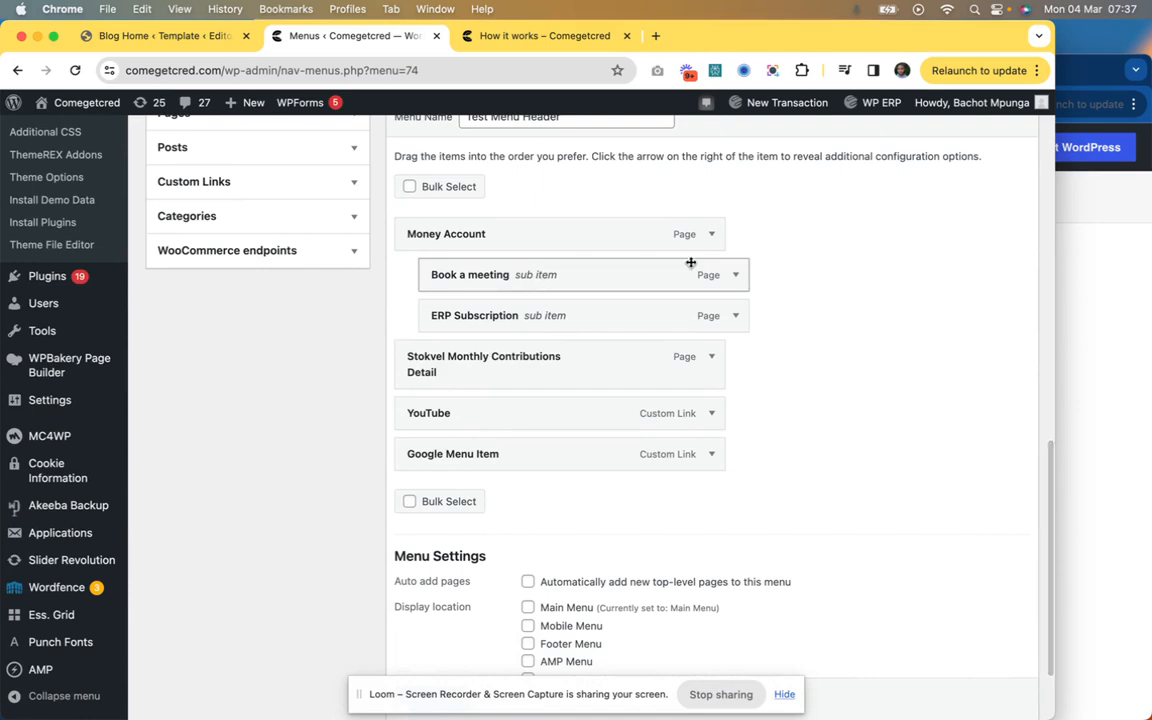
{"action": "left_click", "coordinate": [711, 234]}
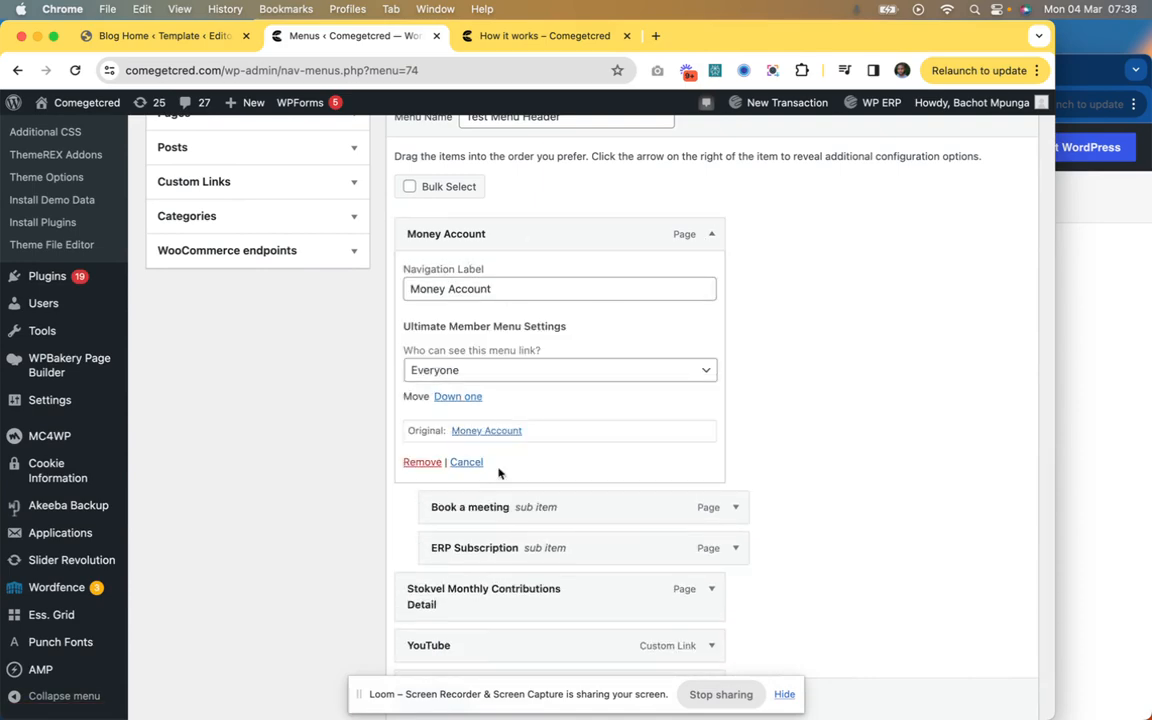
{"action": "scroll", "coordinate": [538, 337], "scroll_direction": "up", "scroll_amount": 15}
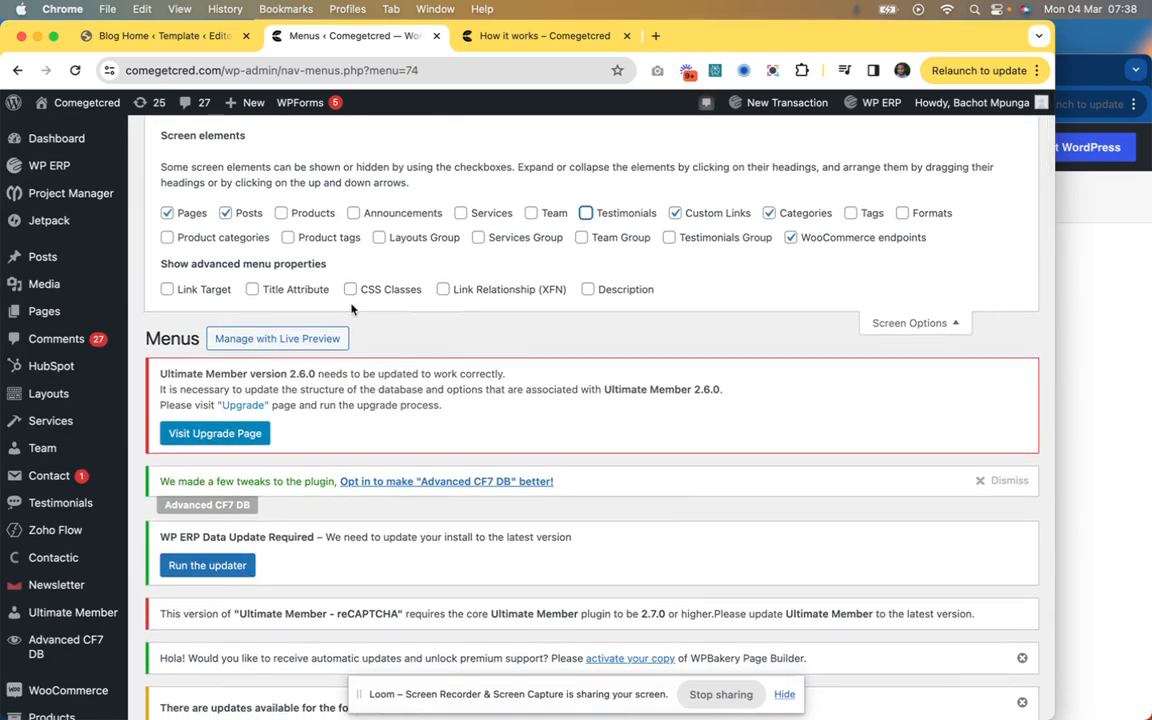
{"action": "scroll", "coordinate": [350, 297], "scroll_direction": "down", "scroll_amount": 15}
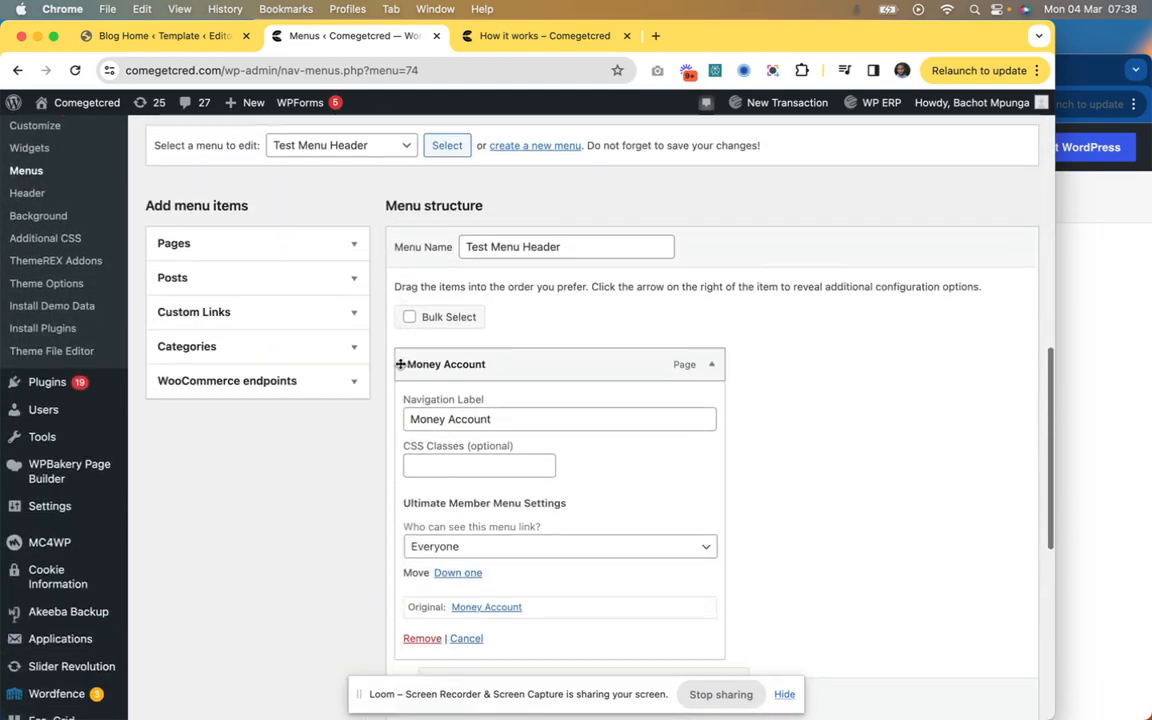
{"action": "scroll", "coordinate": [492, 385], "scroll_direction": "down", "scroll_amount": 1}
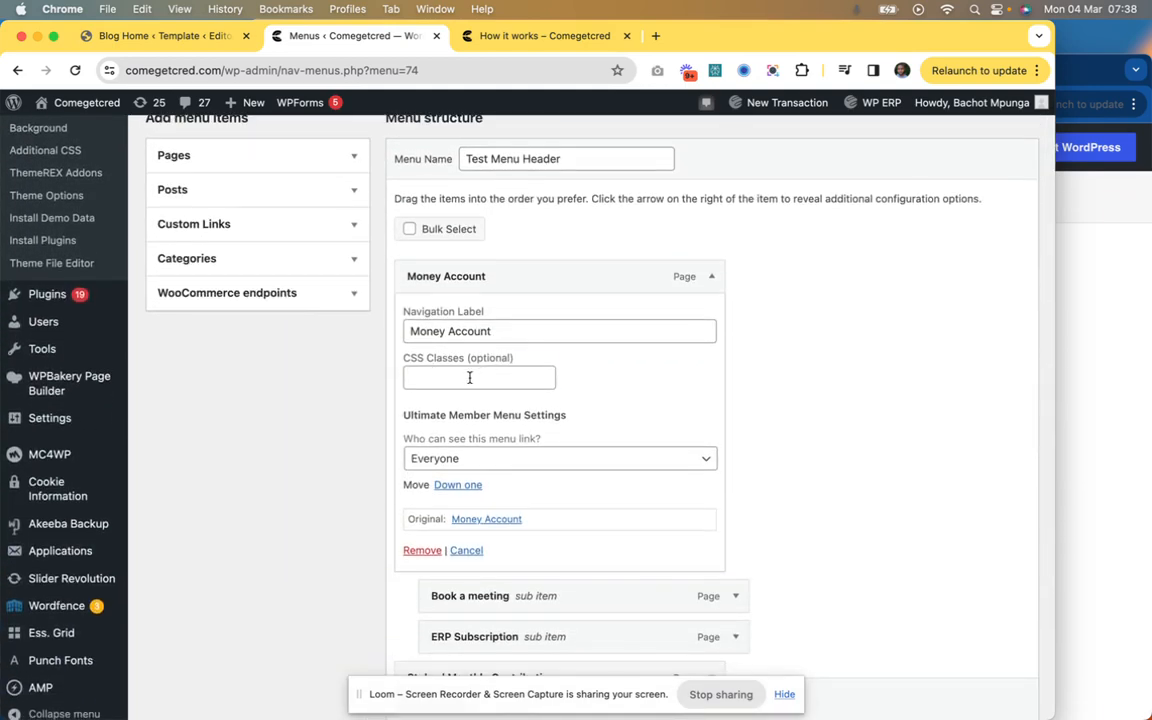
{"action": "left_click", "coordinate": [469, 378]}
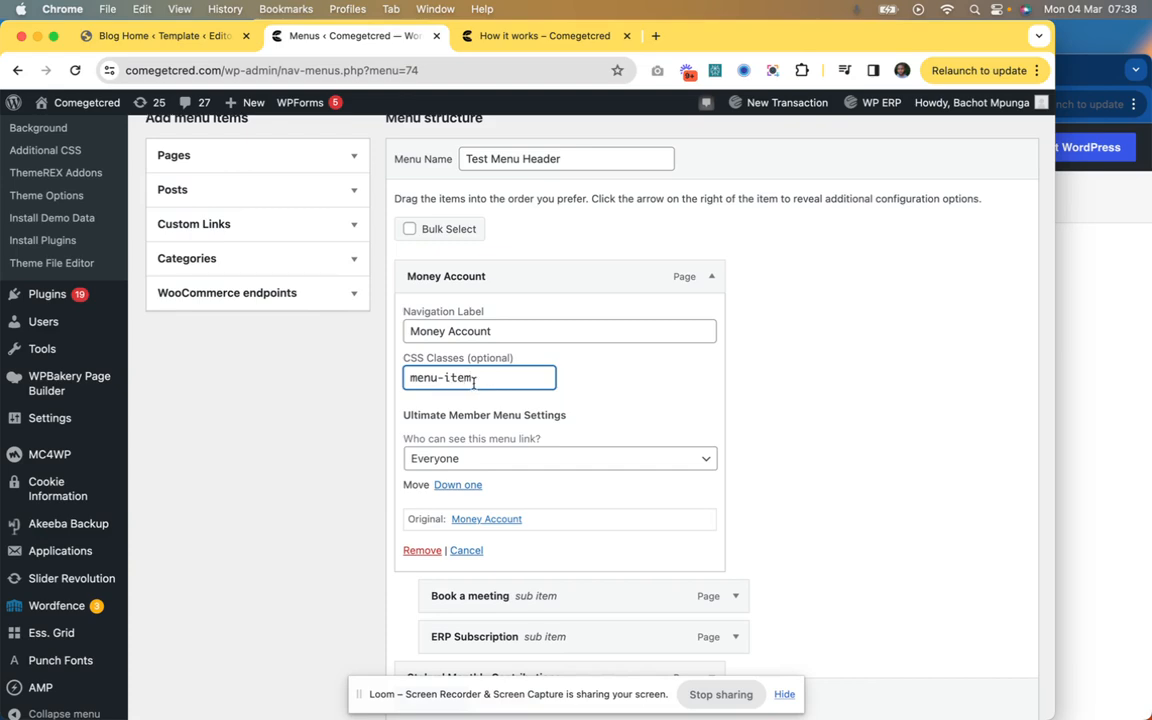
{"action": "left_click_drag", "start_coordinate": [479, 381], "coordinate": [409, 378]}
Step: Enable the Description and Link Target advanced menu properties and check their fields in the Money Account item
{"action": "scroll", "coordinate": [440, 360], "scroll_direction": "up", "scroll_amount": 10}
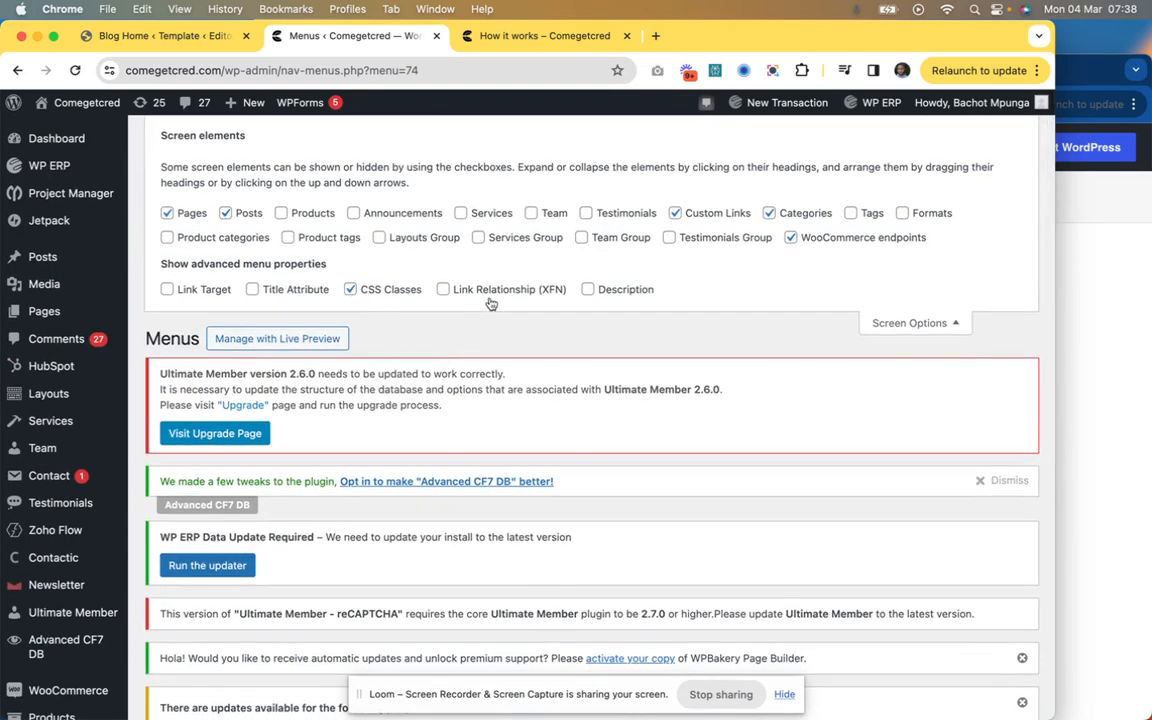
{"action": "scroll", "coordinate": [591, 358], "scroll_direction": "down", "scroll_amount": 10}
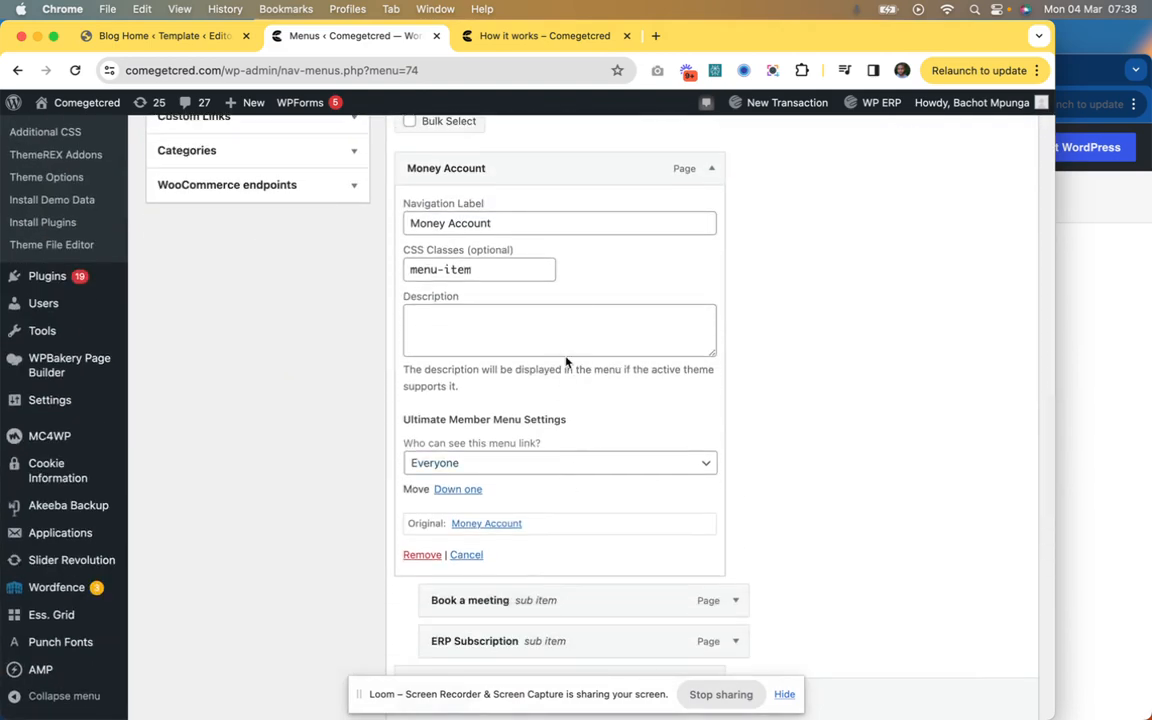
{"action": "scroll", "coordinate": [566, 335], "scroll_direction": "up", "scroll_amount": 10}
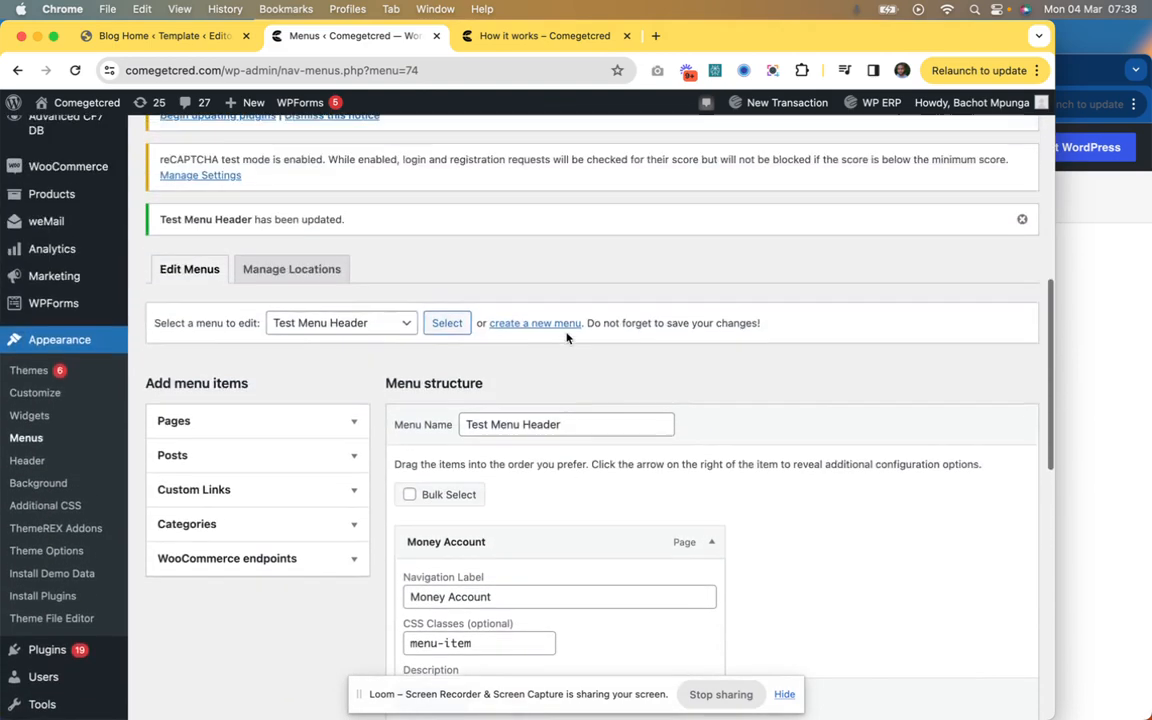
{"action": "scroll", "coordinate": [566, 338], "scroll_direction": "up", "scroll_amount": 5}
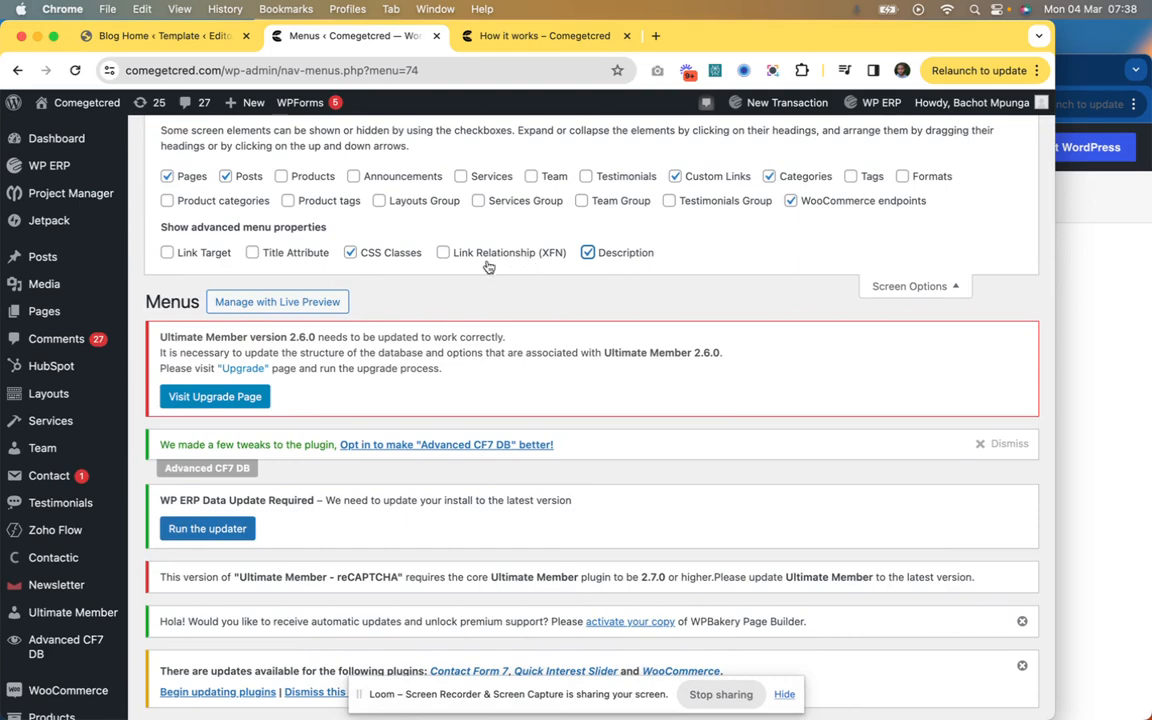
{"action": "scroll", "coordinate": [241, 277], "scroll_direction": "down", "scroll_amount": 15}
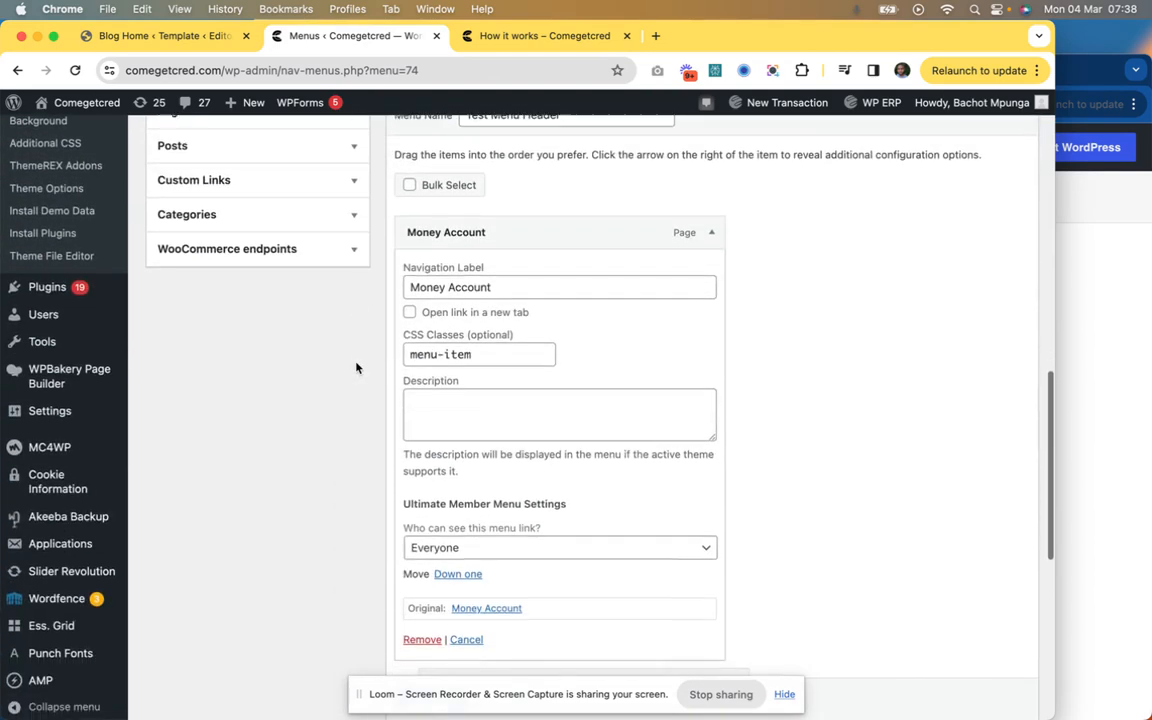
{"action": "scroll", "coordinate": [430, 440], "scroll_direction": "up", "scroll_amount": 2}
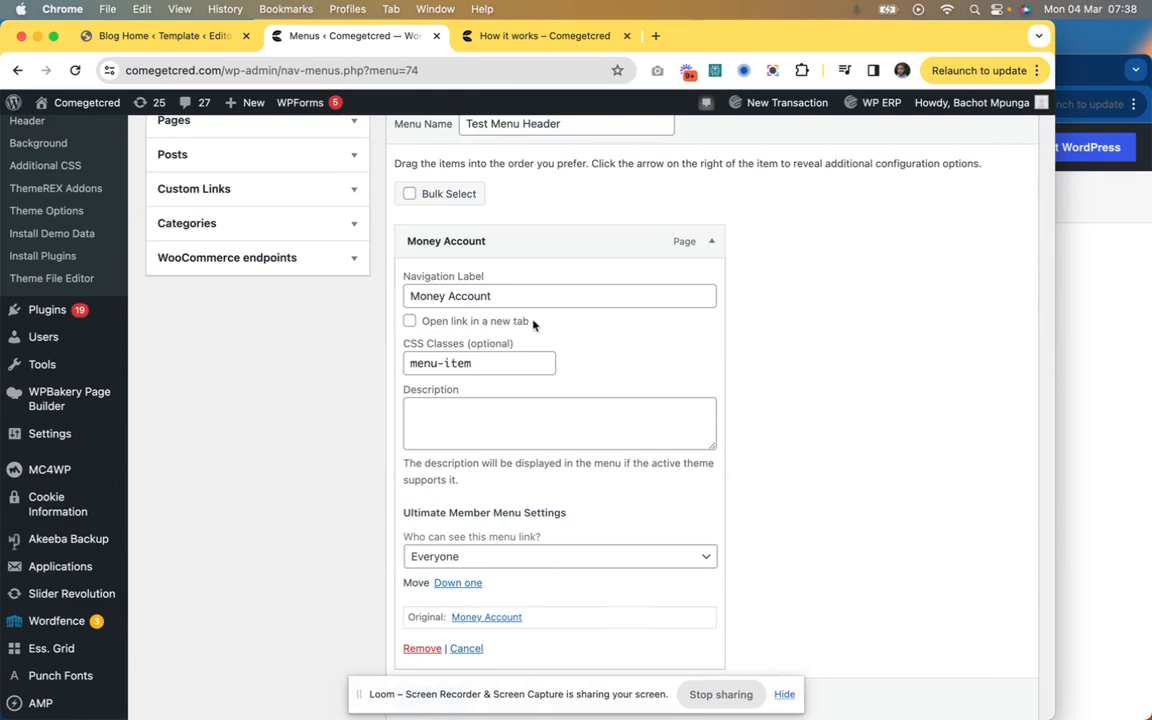
{"action": "scroll", "coordinate": [516, 370], "scroll_direction": "down", "scroll_amount": 3}
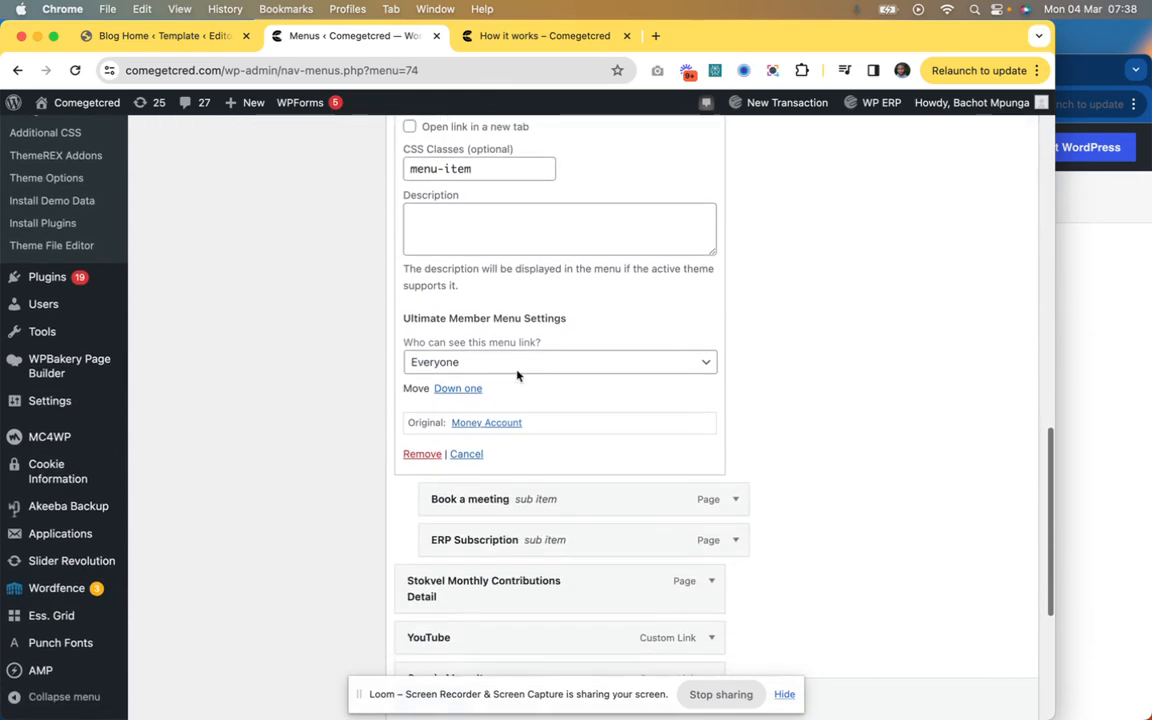
Step: Review the selected screen elements and advanced menu properties, and return to the menu editing area
{"action": "scroll", "coordinate": [517, 372], "scroll_direction": "up", "scroll_amount": 6}
{"action": "scroll", "coordinate": [517, 374], "scroll_direction": "up", "scroll_amount": 10}
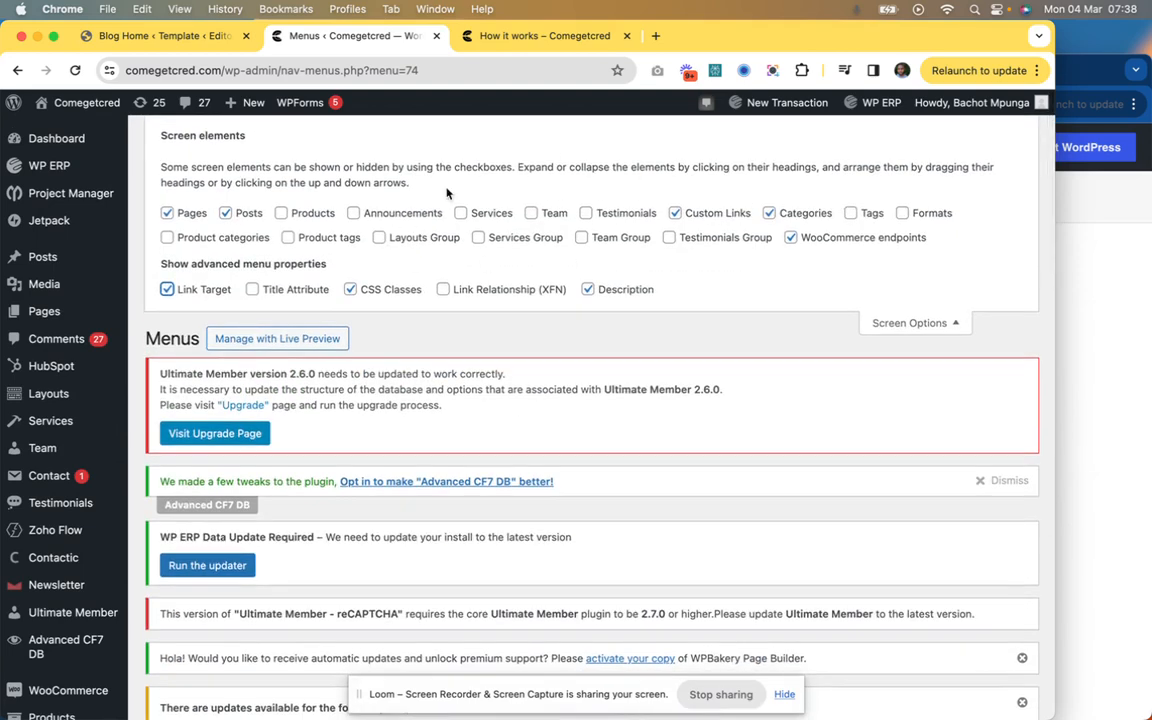
{"action": "scroll", "coordinate": [413, 265], "scroll_direction": "down", "scroll_amount": 1}
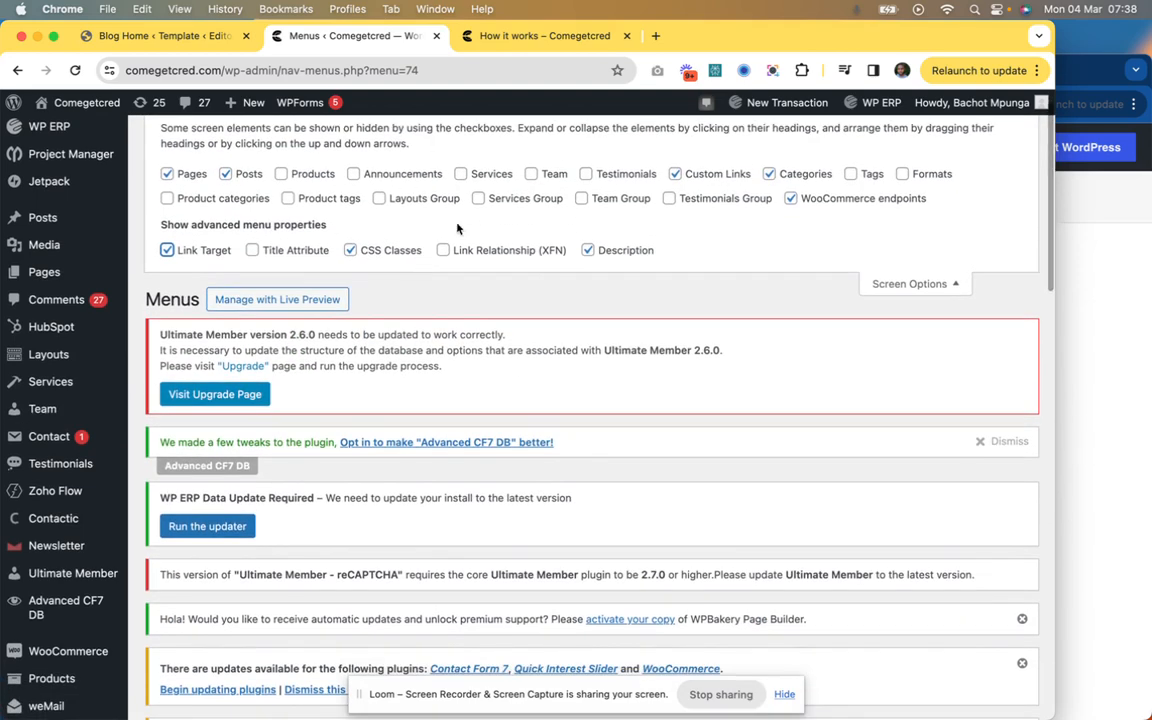
{"action": "scroll", "coordinate": [628, 197], "scroll_direction": "down", "scroll_amount": 6}
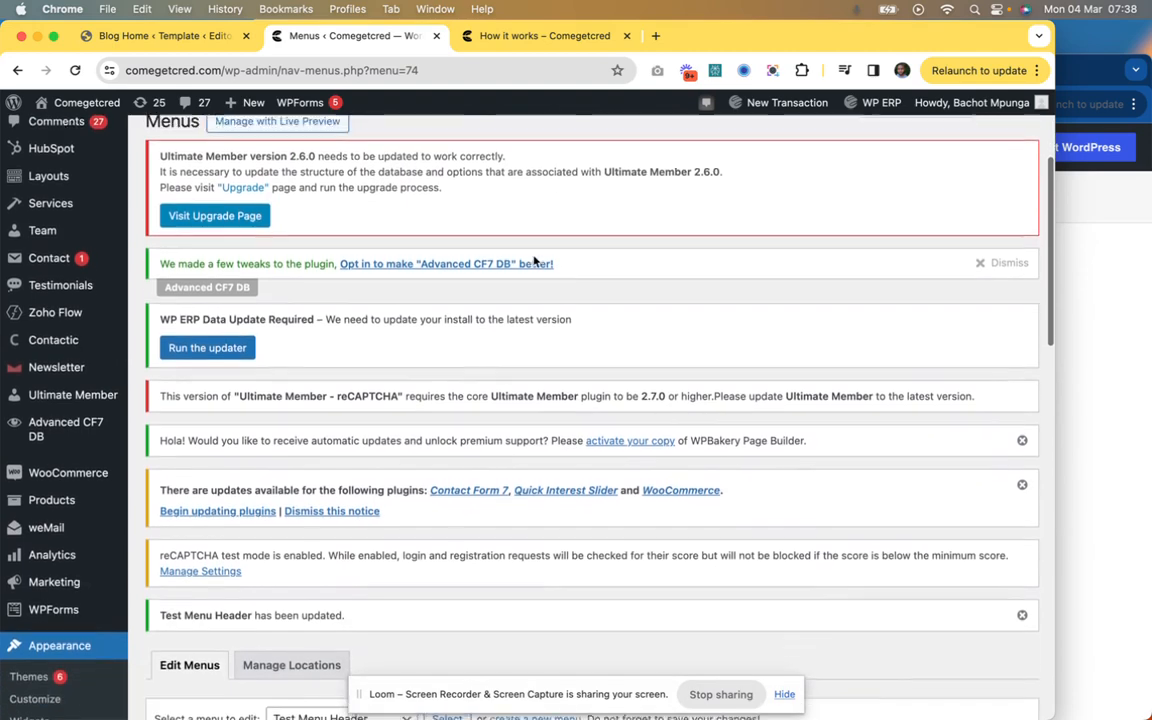
{"action": "scroll", "coordinate": [533, 260], "scroll_direction": "down", "scroll_amount": 4}
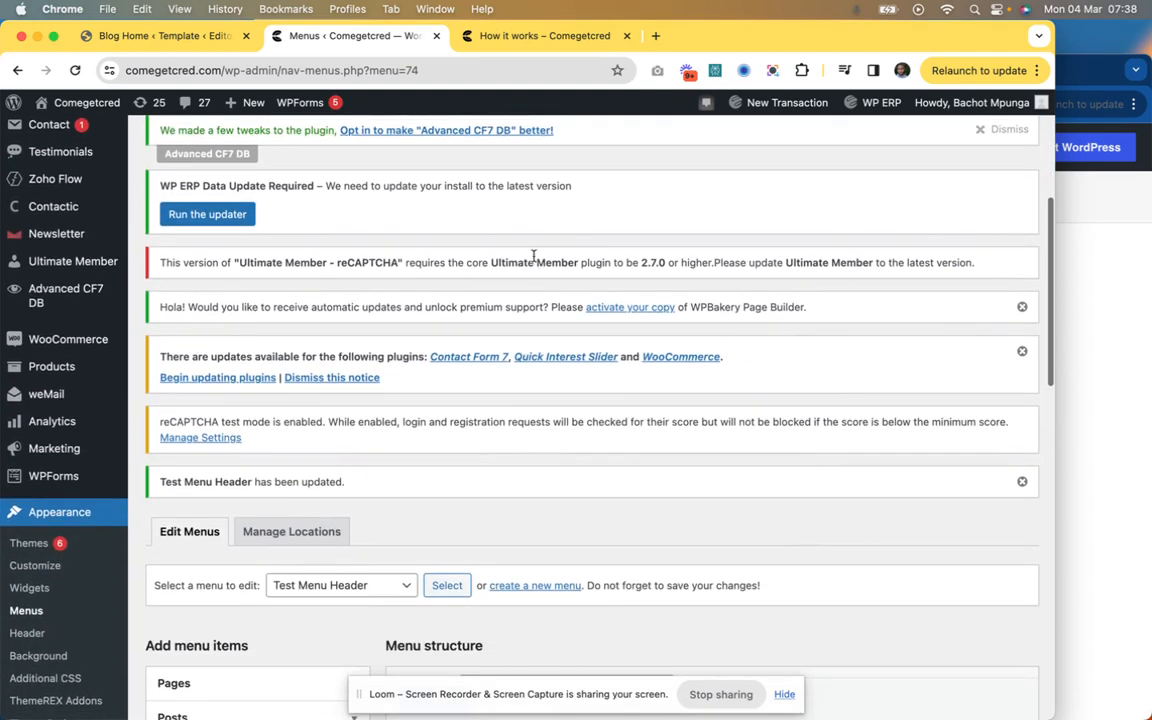
{"action": "scroll", "coordinate": [533, 257], "scroll_direction": "down", "scroll_amount": 3}
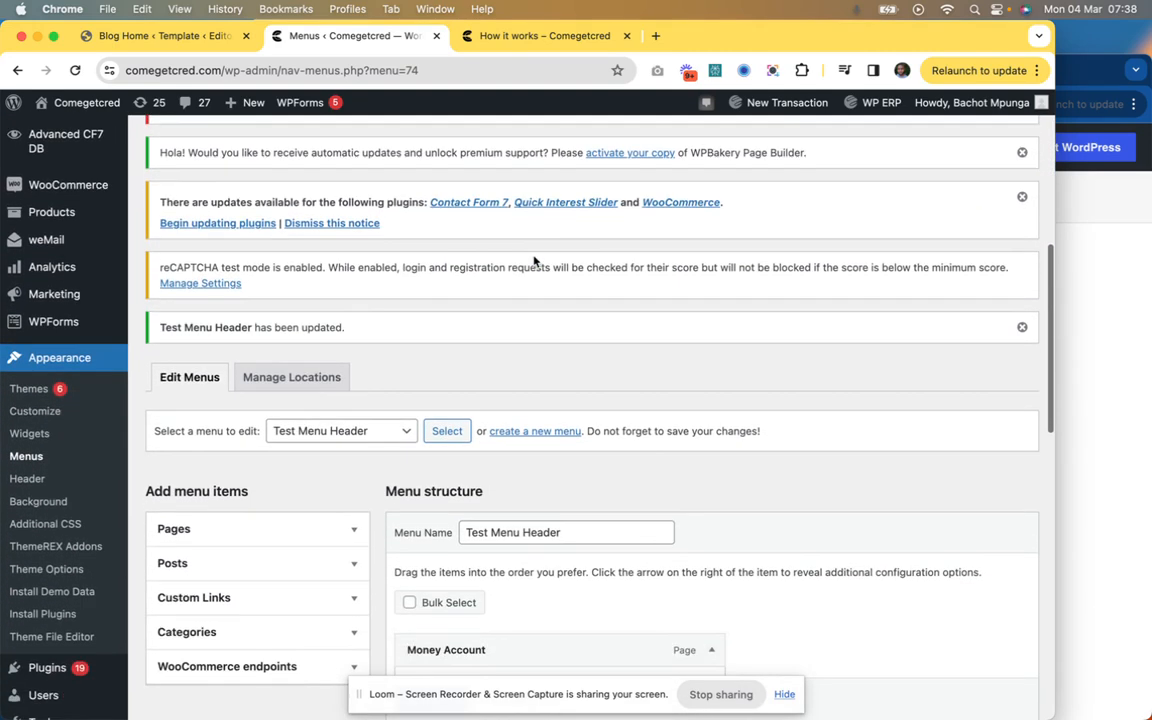